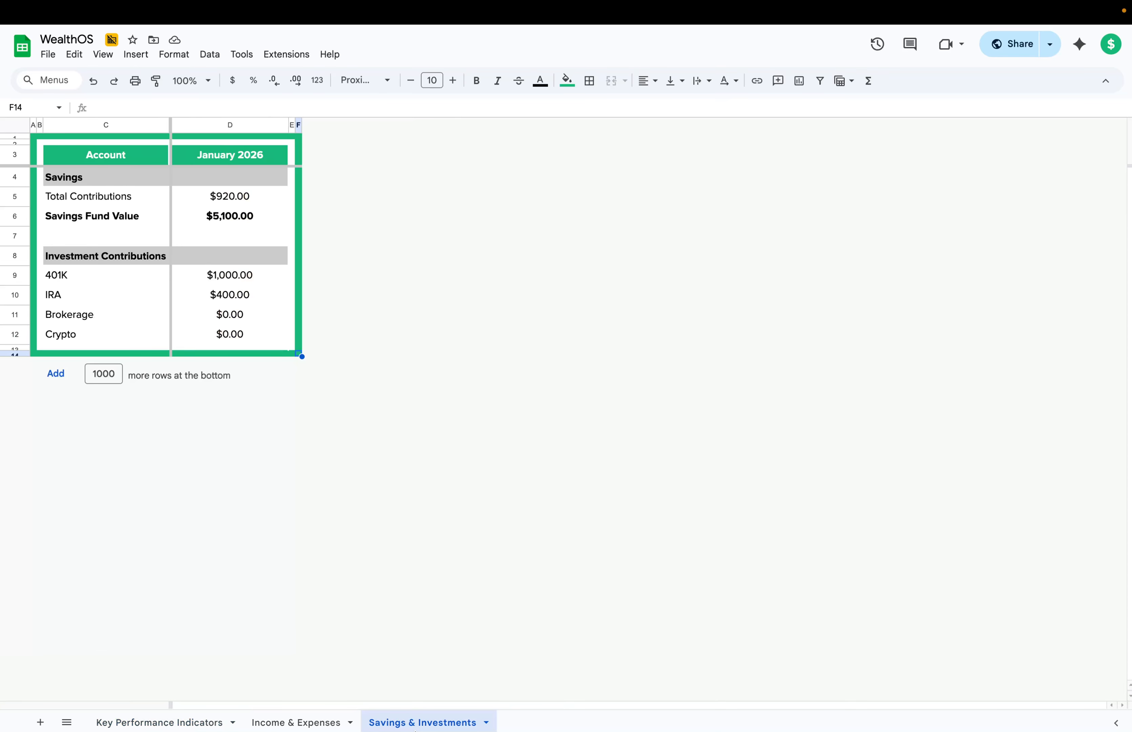
Duplicate the Savings & Investments sheet and change the Savings heading in the copy to Banking.
left_click(414, 724)
left_click(392, 516)
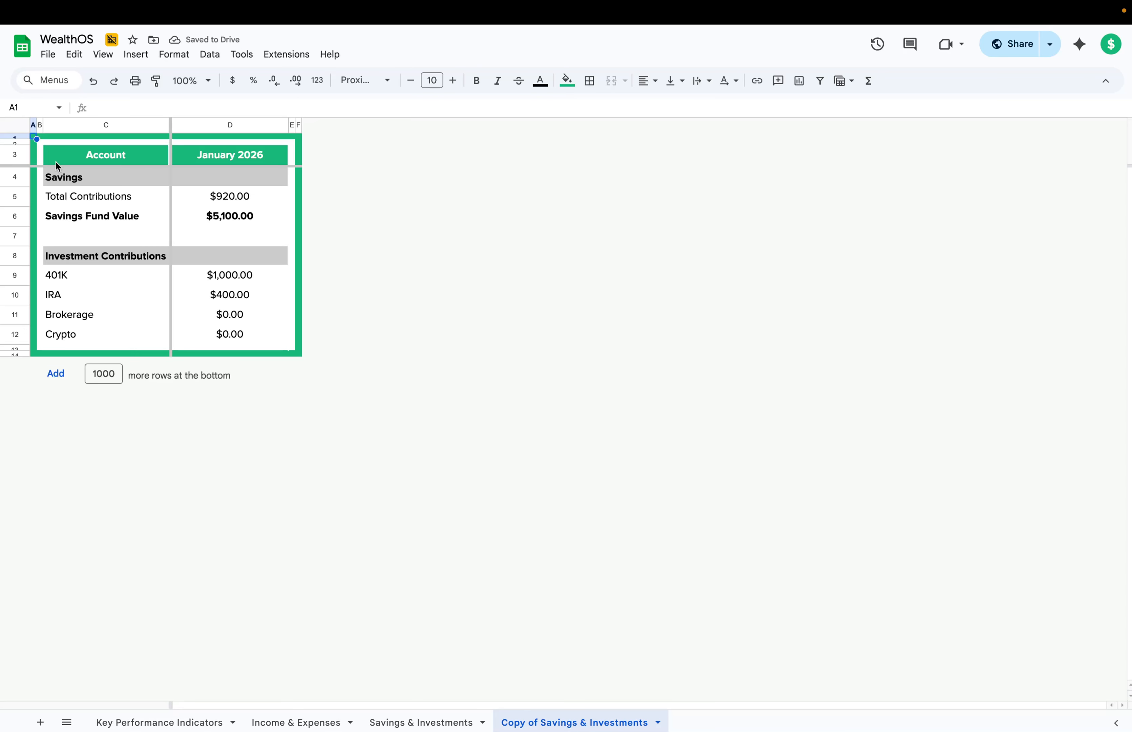
left_click(100, 162)
left_click(102, 178)
type("B")
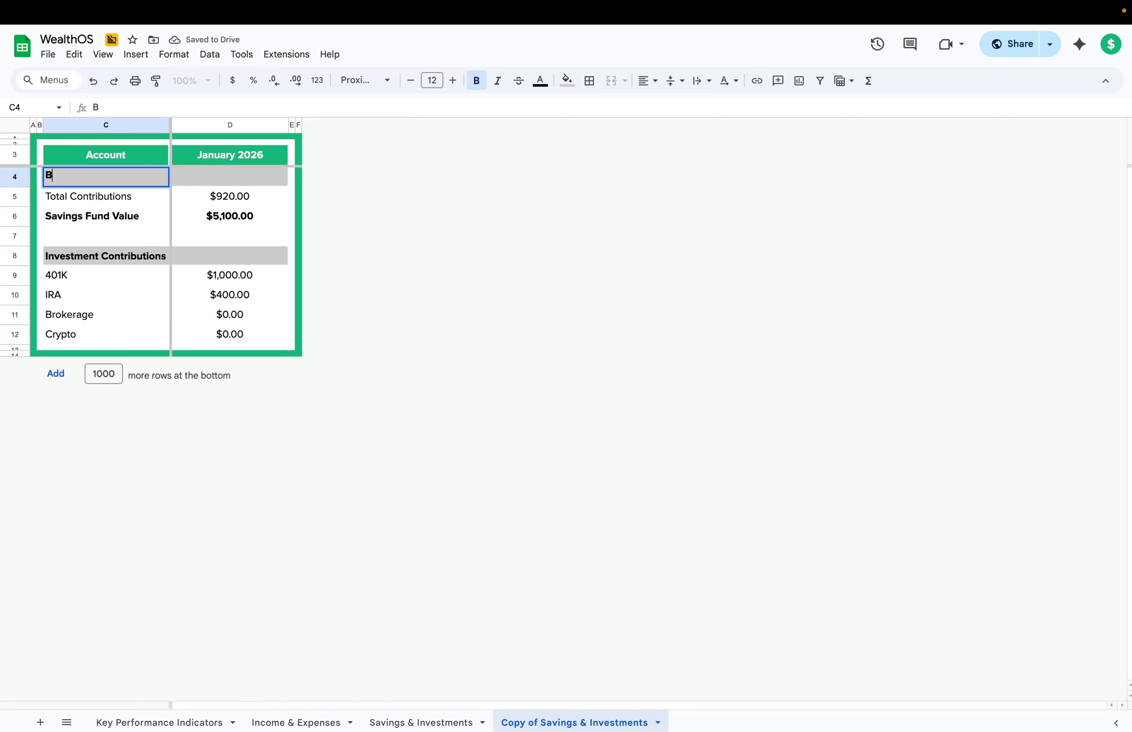
type("anking")
key("Return")
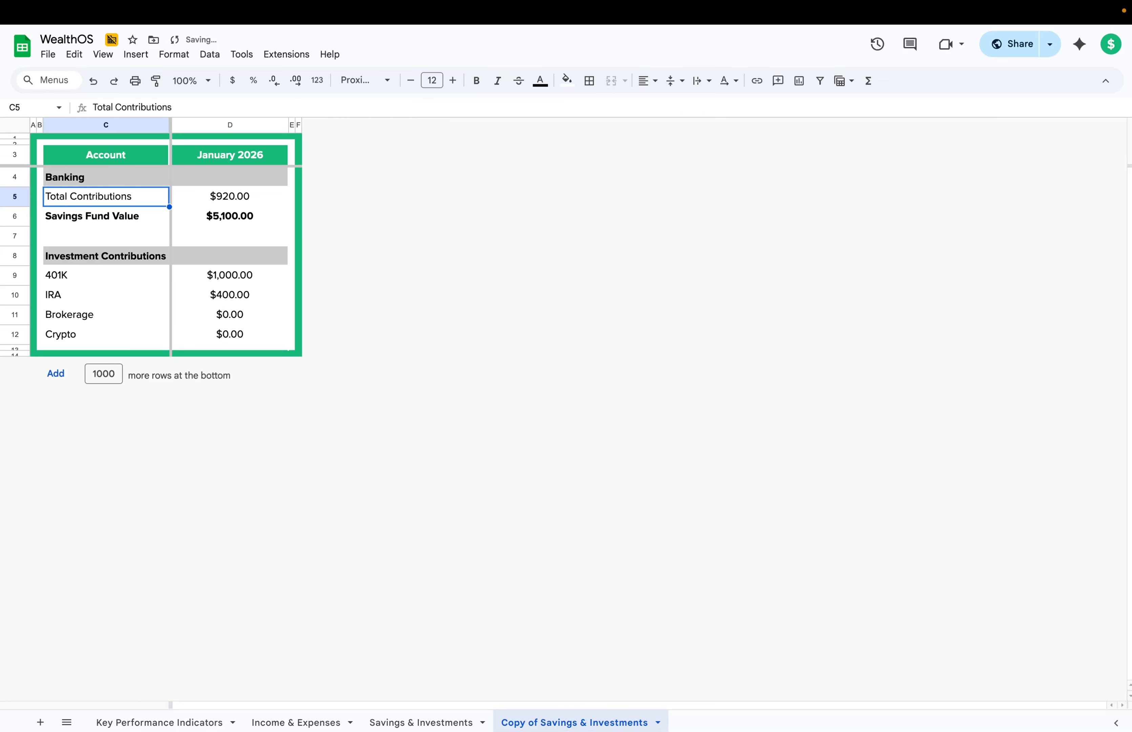
Remove the bold formatting from the Savings Fund Value label and its January 2026 amount.
left_click(117, 219)
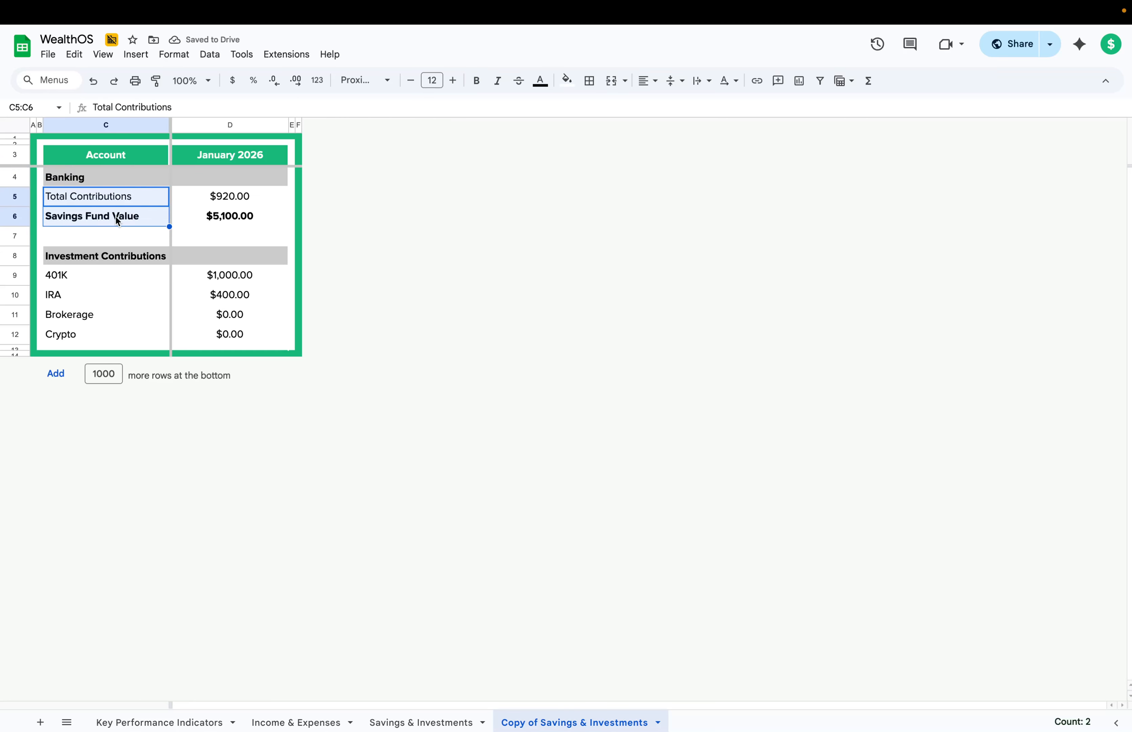
key("ctrl+b")
left_click_drag(203, 197, 210, 224)
left_click(210, 223)
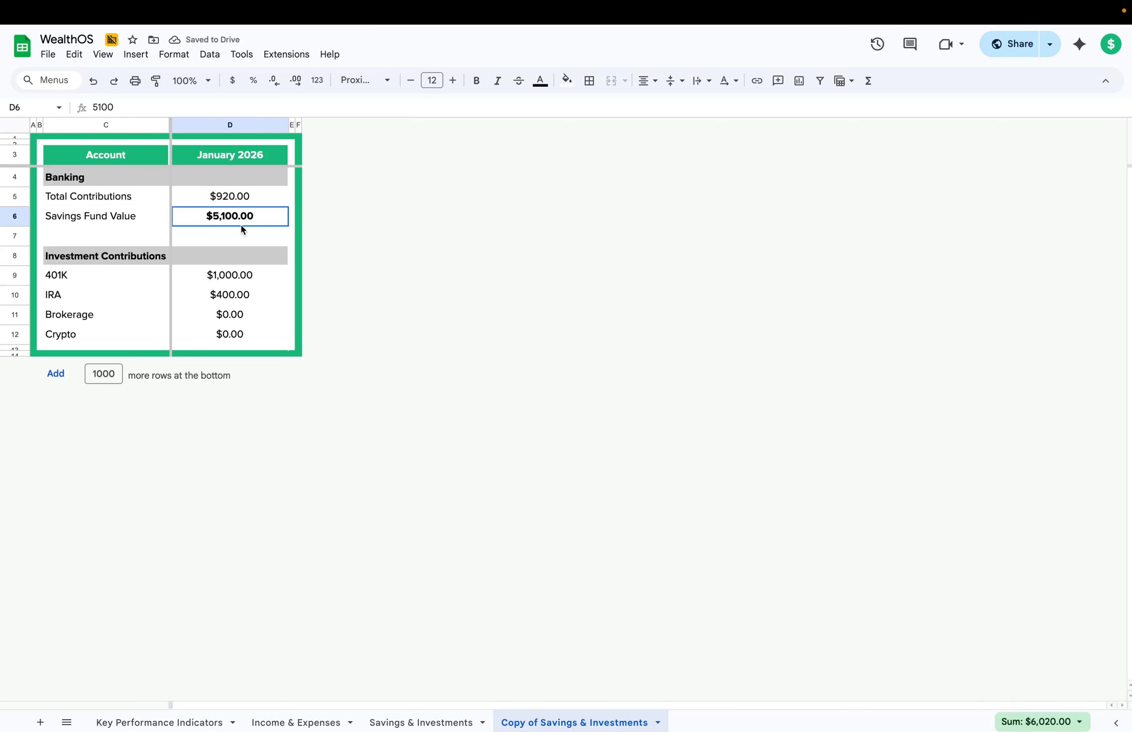
key("ctrl+b")
left_click(239, 200)
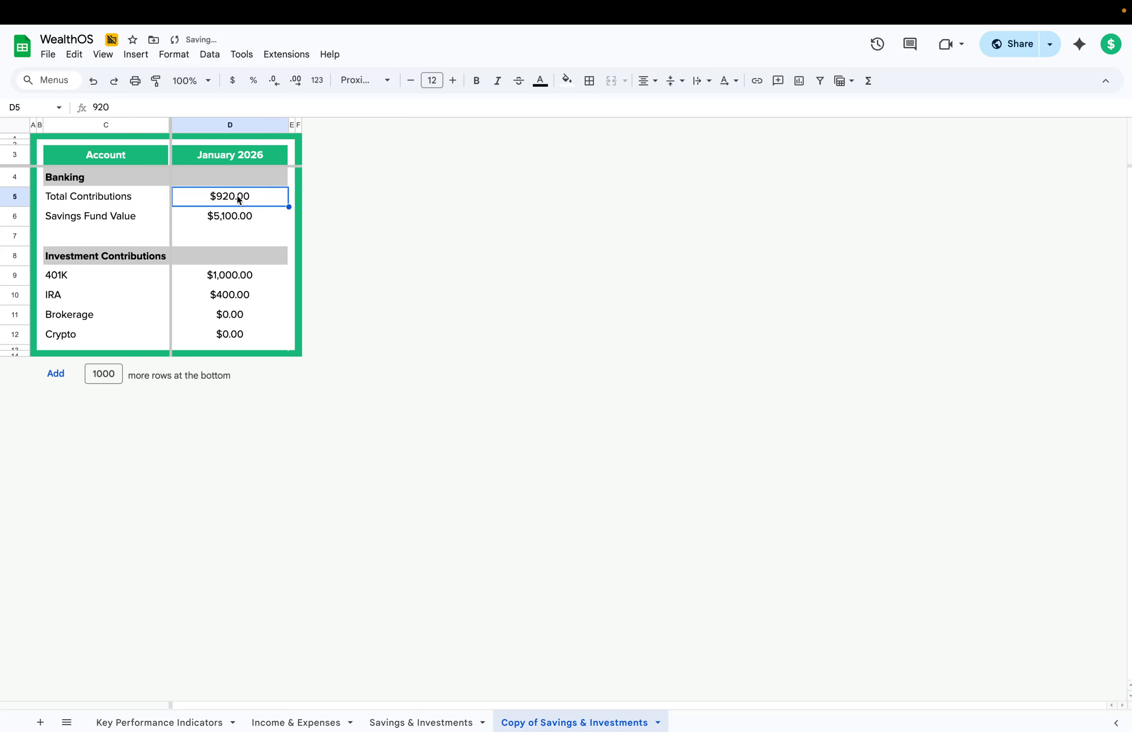
Replace the two labels under Banking with Personal Checking and Personal Saving.
left_click(125, 198)
type("per")
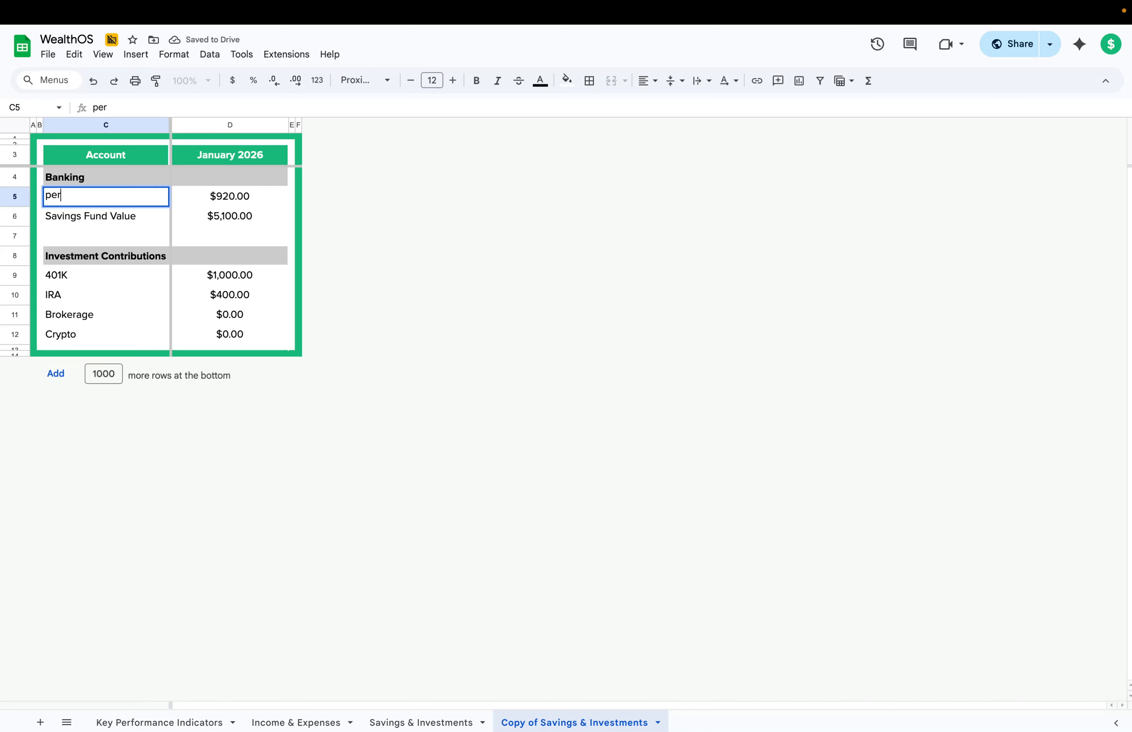
key("BackSpace")
key("BackSpace")
key("BackSpace")
type("Personal Checking")
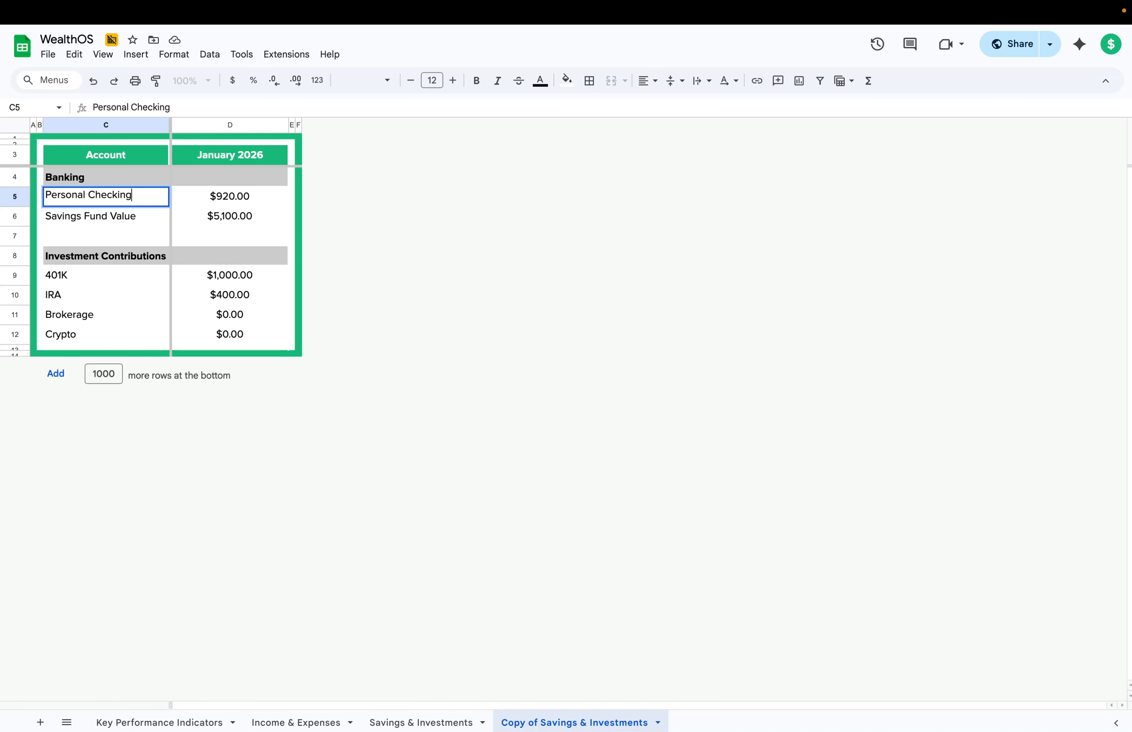
key("Return")
type("Personal Saving")
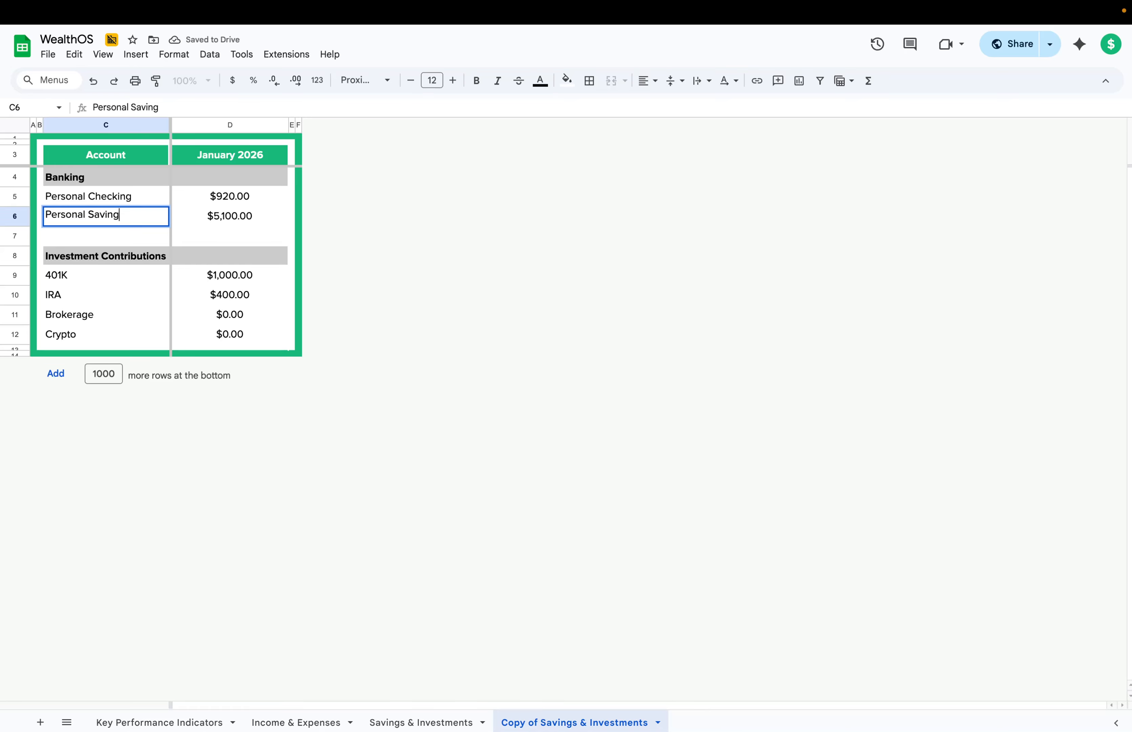
key("Return")
Insert two blank rows below row 7, between the Banking items and the Investment Contributions heading.
left_click(15, 236)
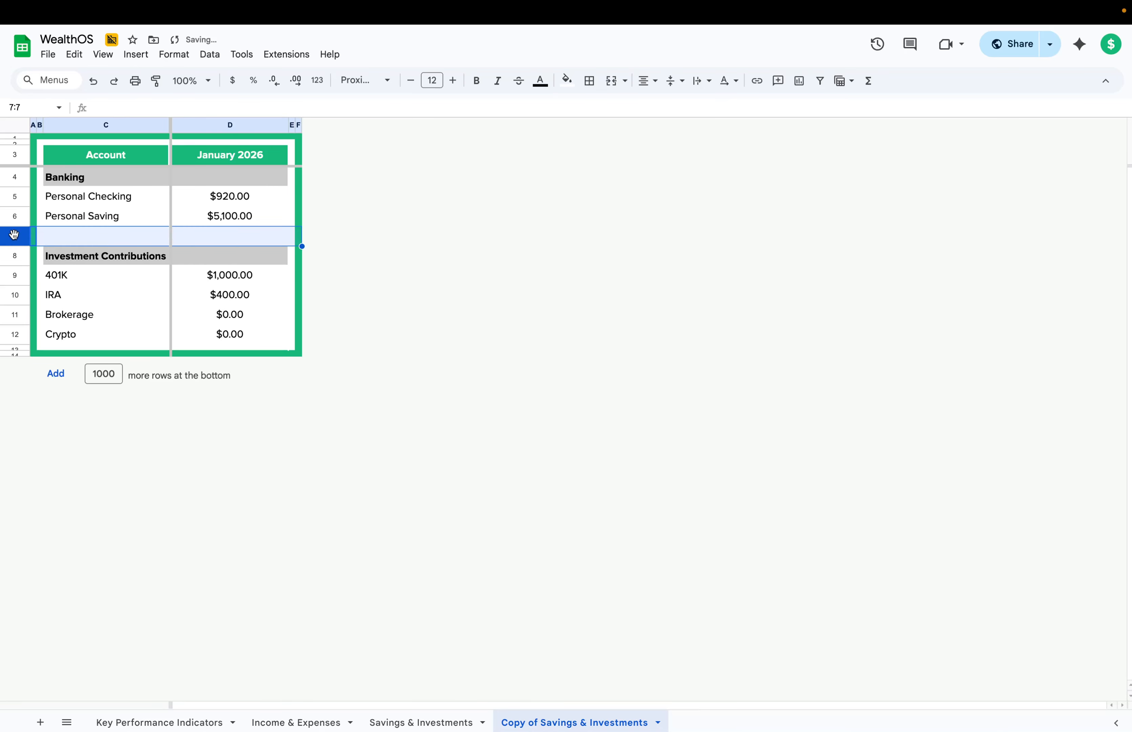
right_click(14, 235)
left_click(103, 366)
right_click(15, 255)
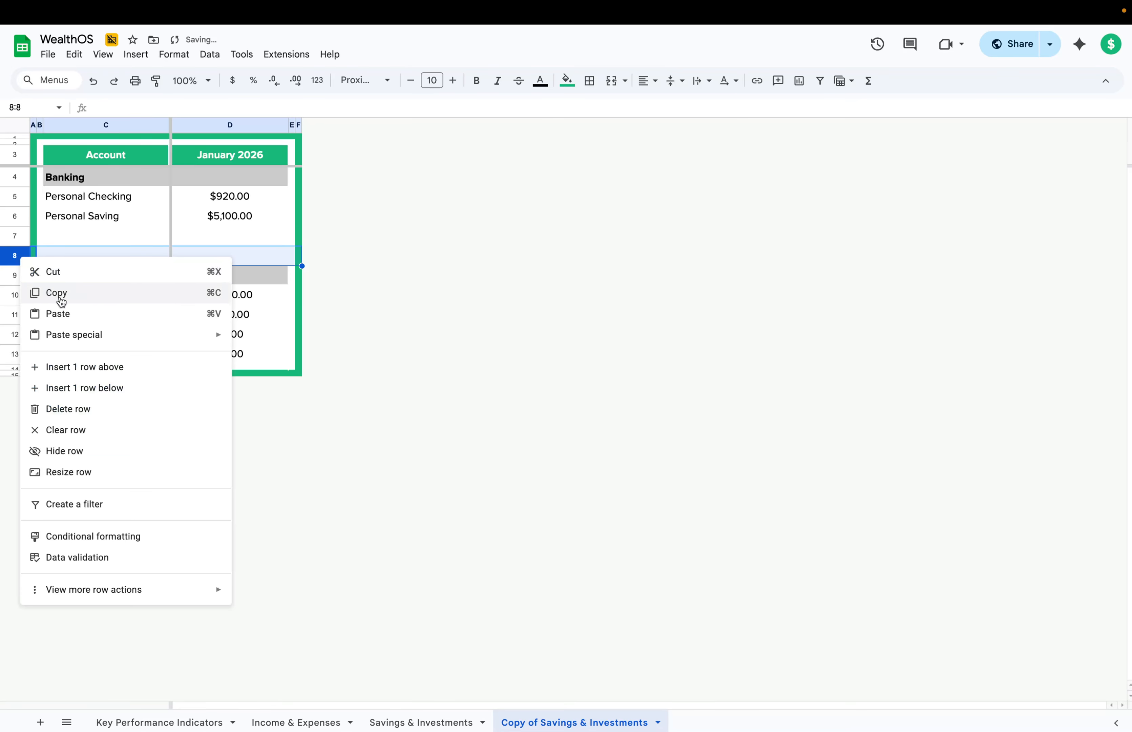
left_click(91, 388)
Add the labels Credit Card and Credit Card 2 in C7 and C8, under Personal Saving.
left_click(96, 233)
type("Cr")
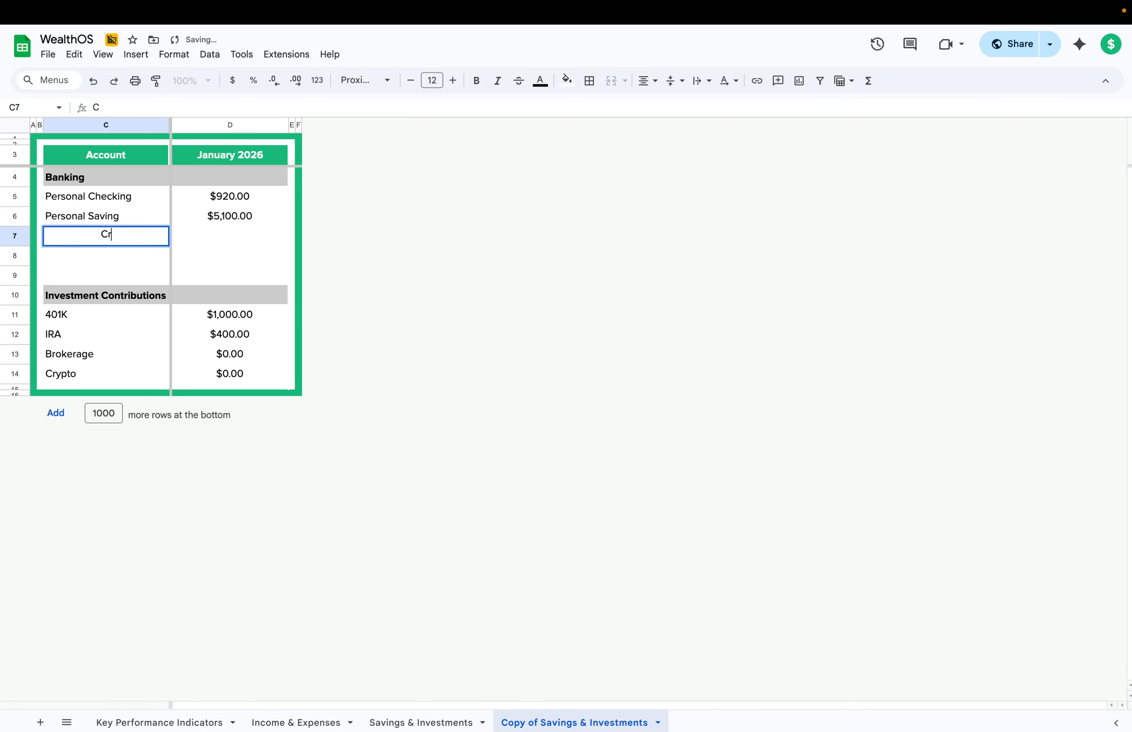
type("edit Card")
key("Return")
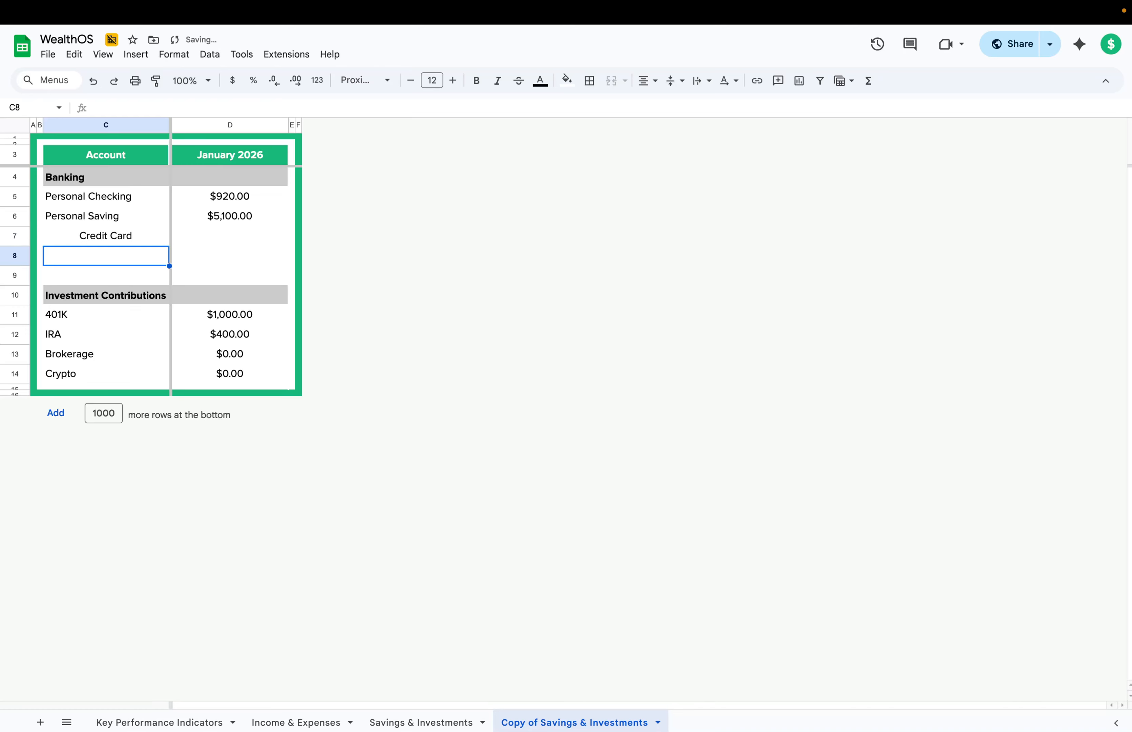
type("Ca")
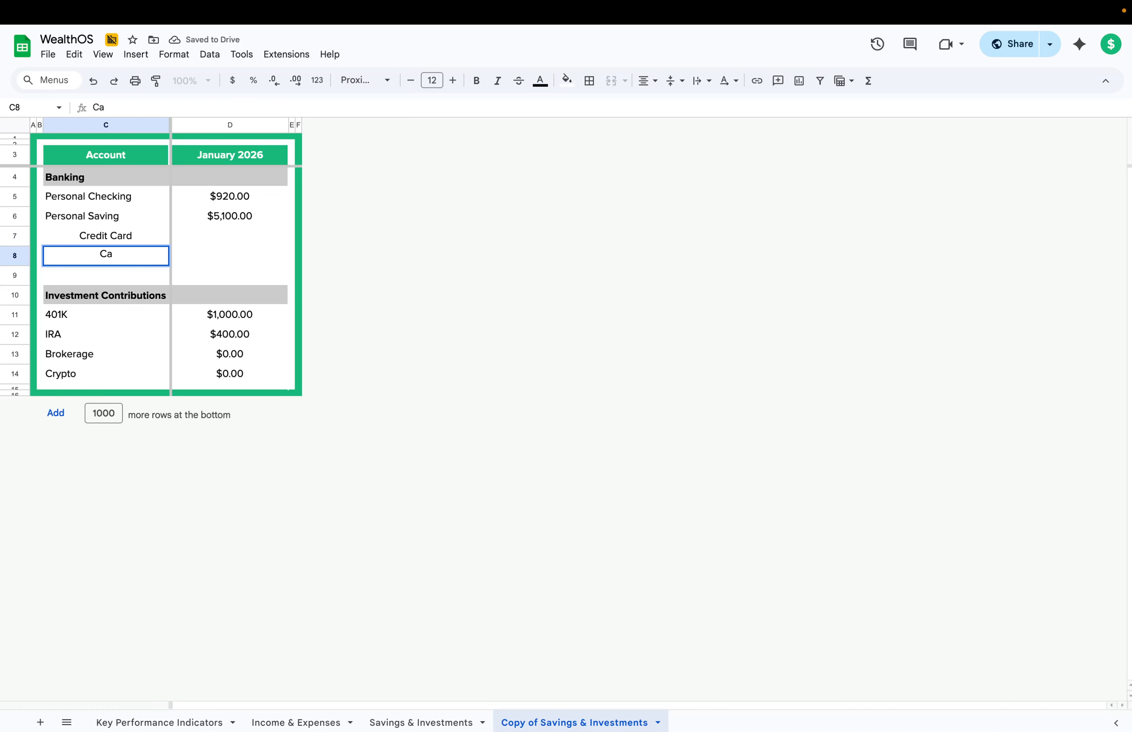
key("BackSpace")
type("redit Card 1")
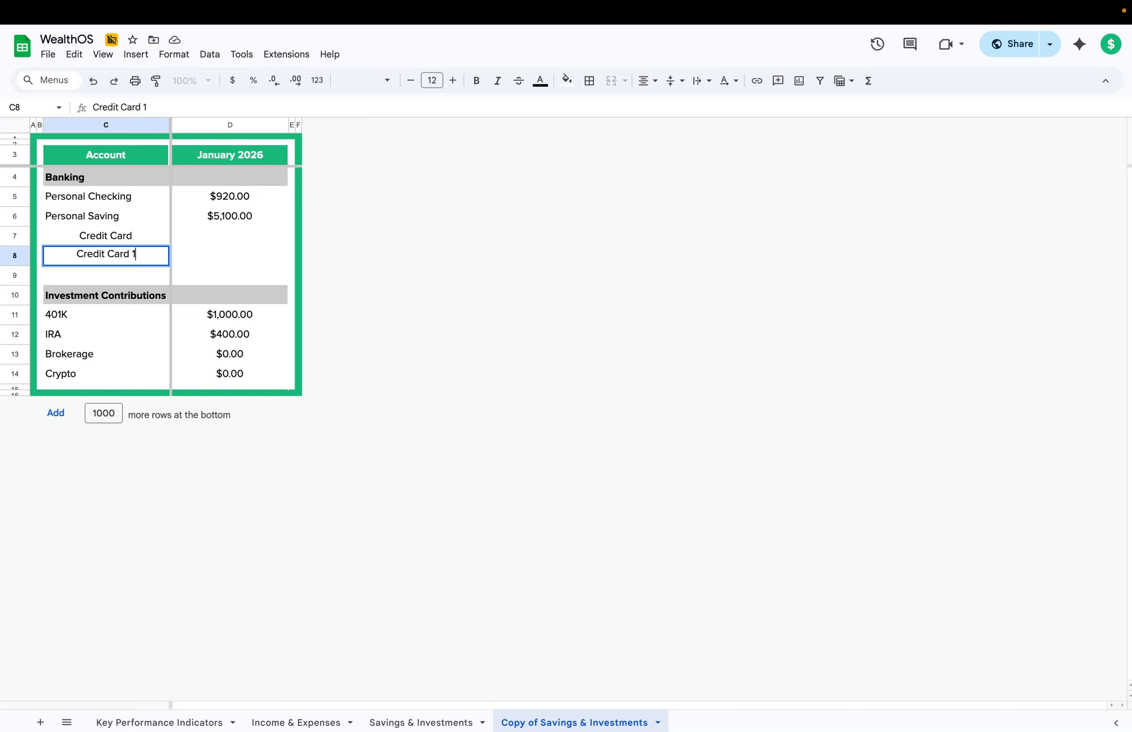
key("BackSpace")
type("2")
Left-align the Credit Card and Credit Card 2 labels.
left_click_drag(109, 241, 113, 257)
left_click(648, 81)
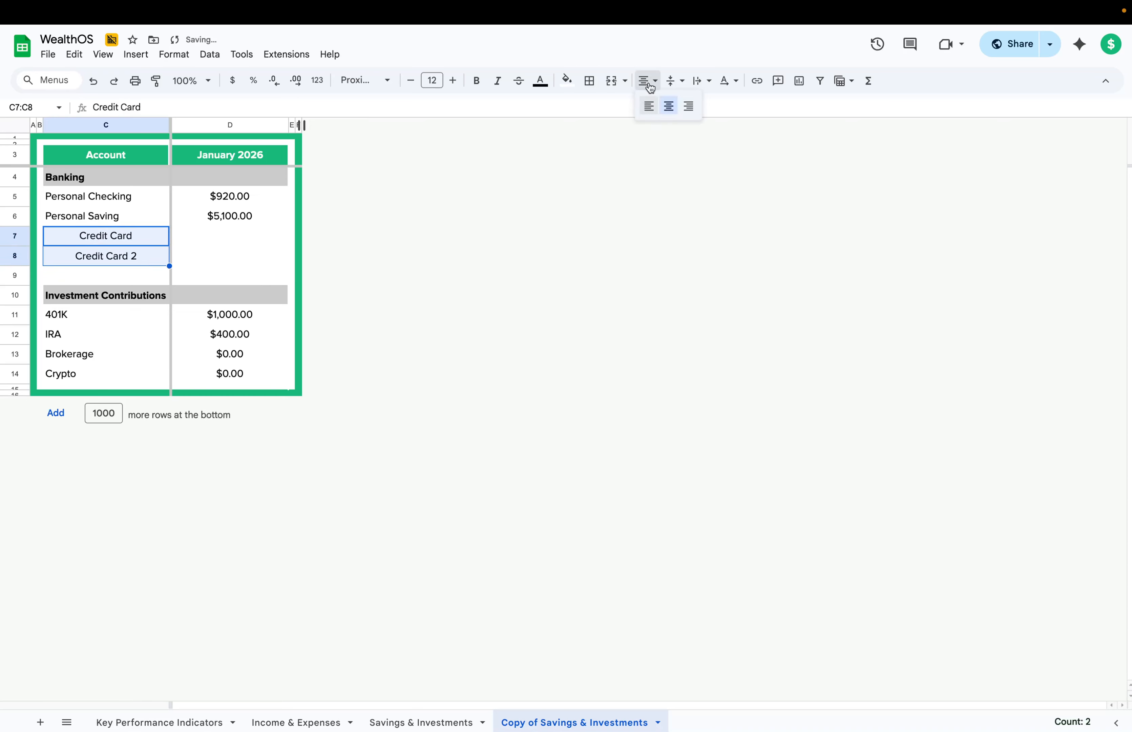
left_click(645, 107)
Rename the Investment Contributions heading to Investments.
left_click(92, 301)
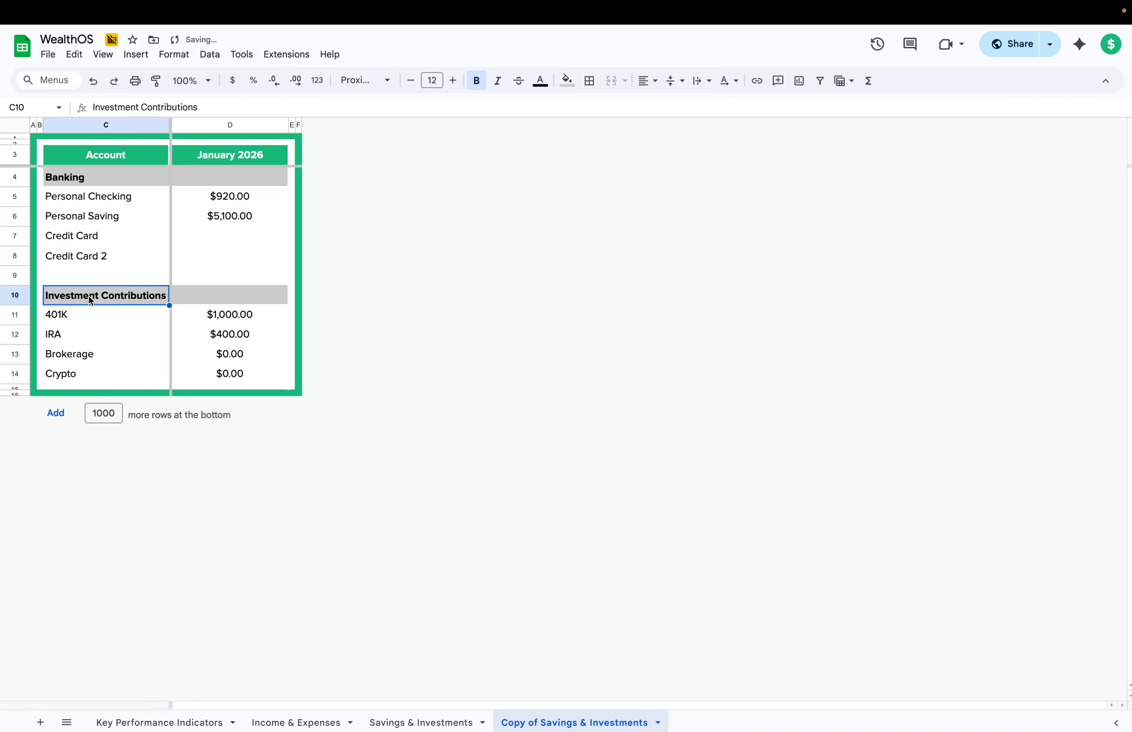
type("In")
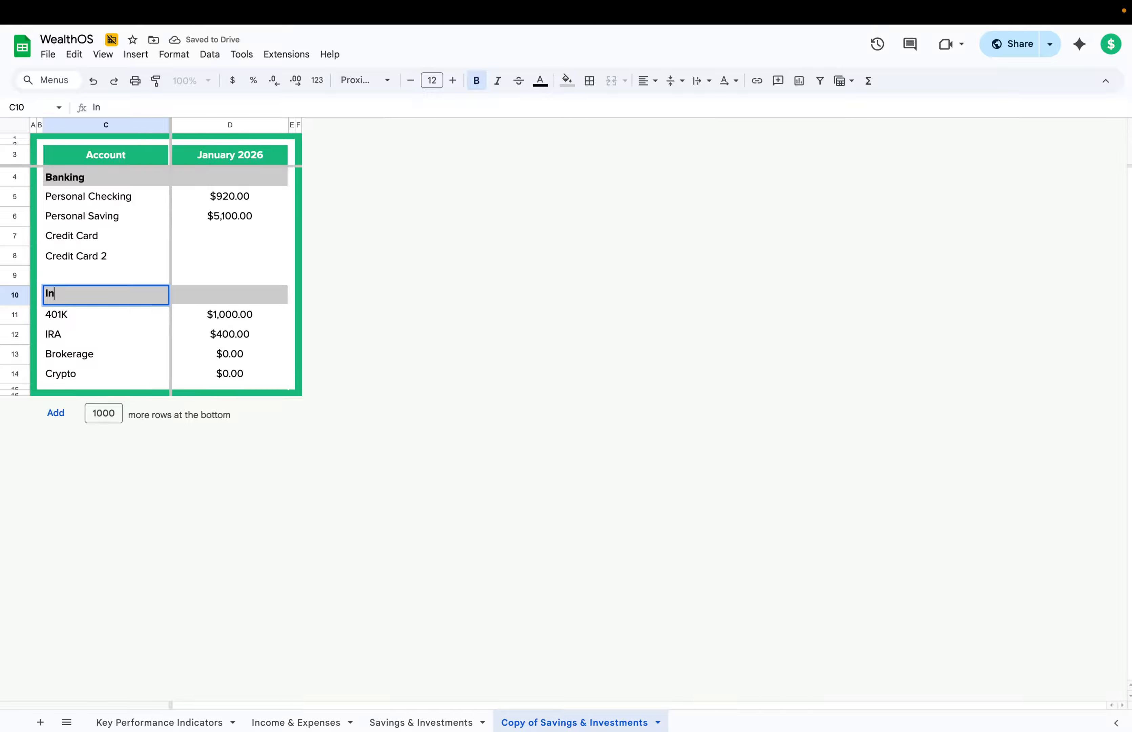
type("vestments")
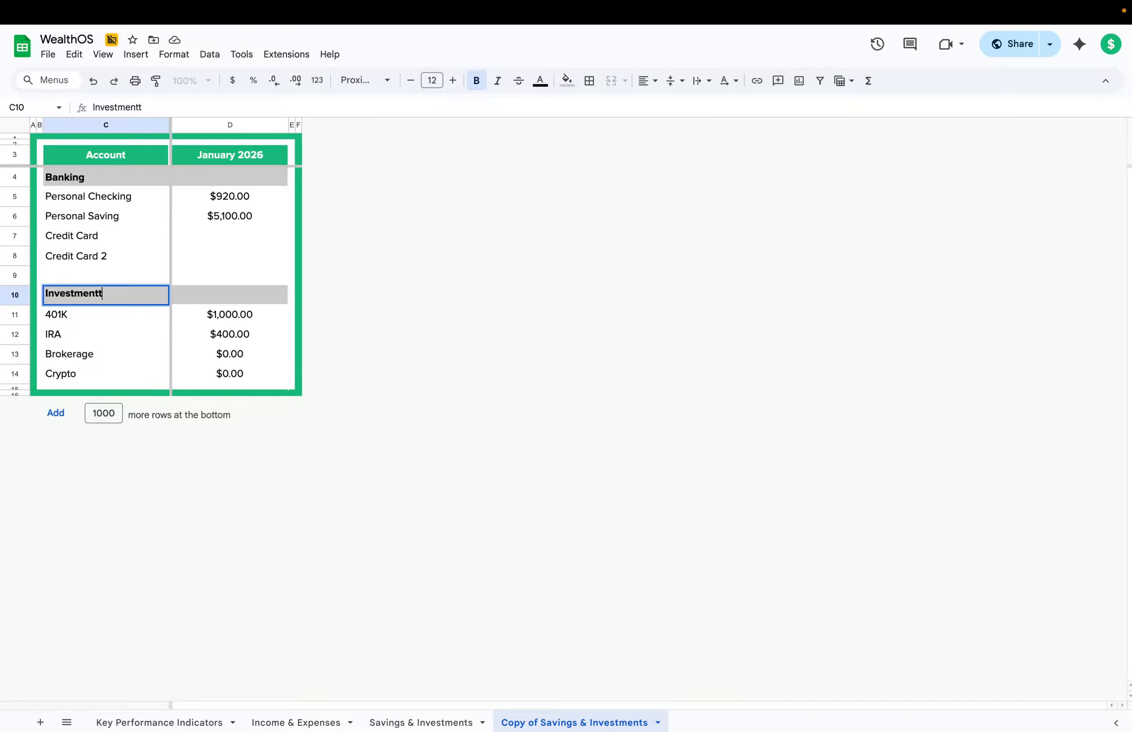
left_click(82, 319)
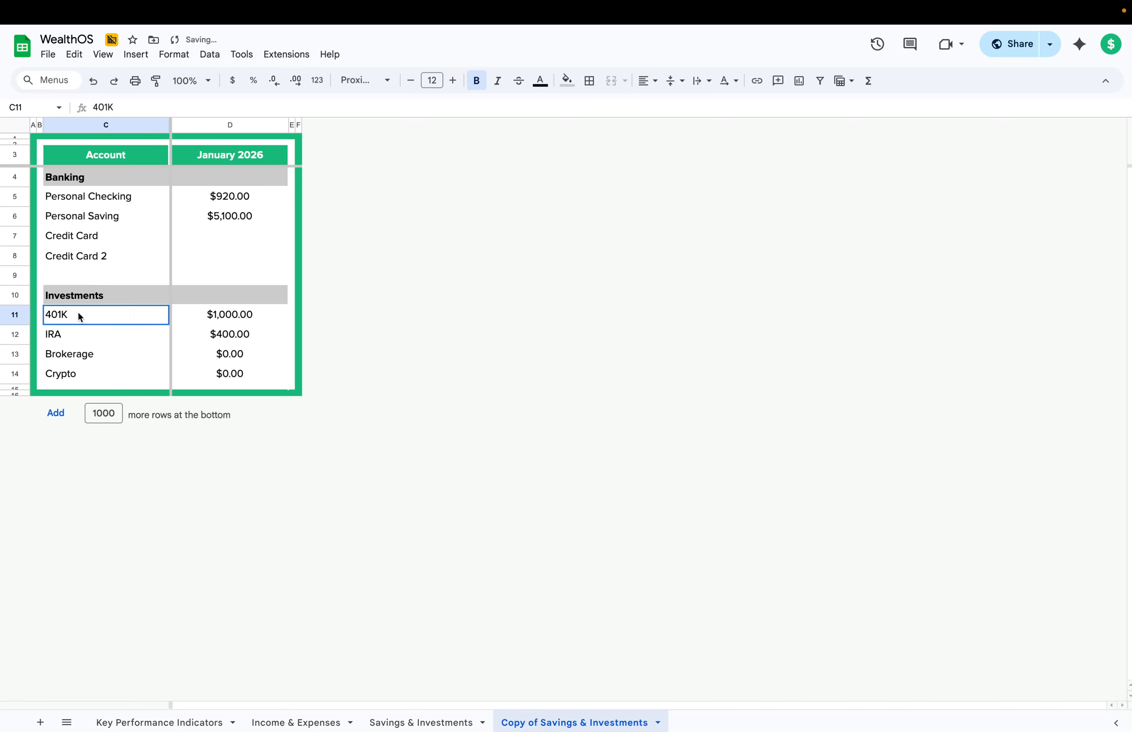
Clear the January 2026 amounts for all the Investments and Banking accounts.
left_click_drag(83, 318, 85, 370)
left_click_drag(224, 315, 213, 367)
key("Delete")
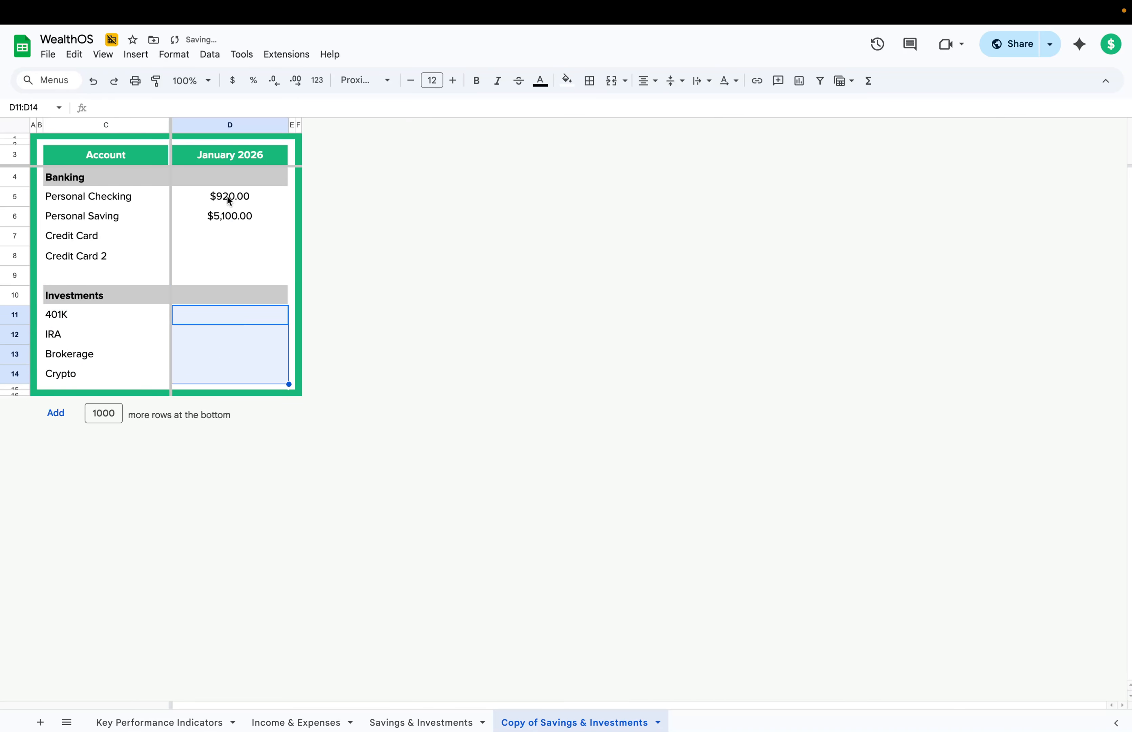
left_click_drag(229, 201, 228, 218)
key("Delete")
left_click(227, 254)
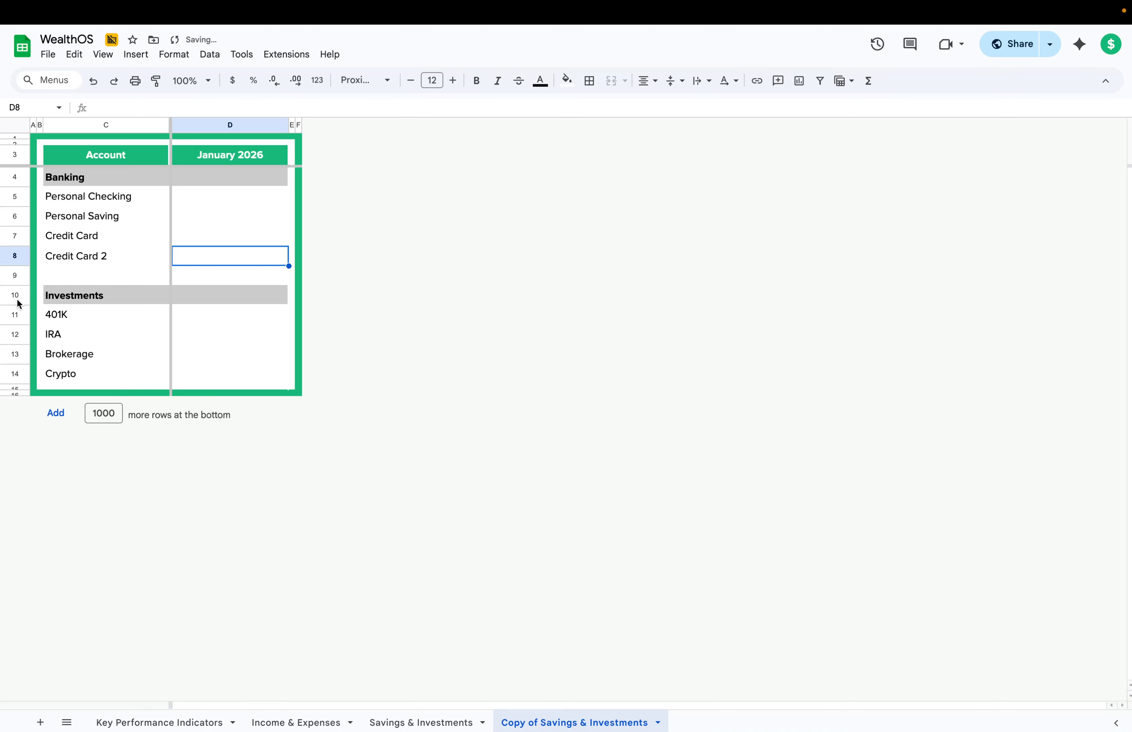
Insert five rows below the Crypto row at the end of the Investments section.
left_click_drag(19, 303, 17, 374)
right_click(16, 374)
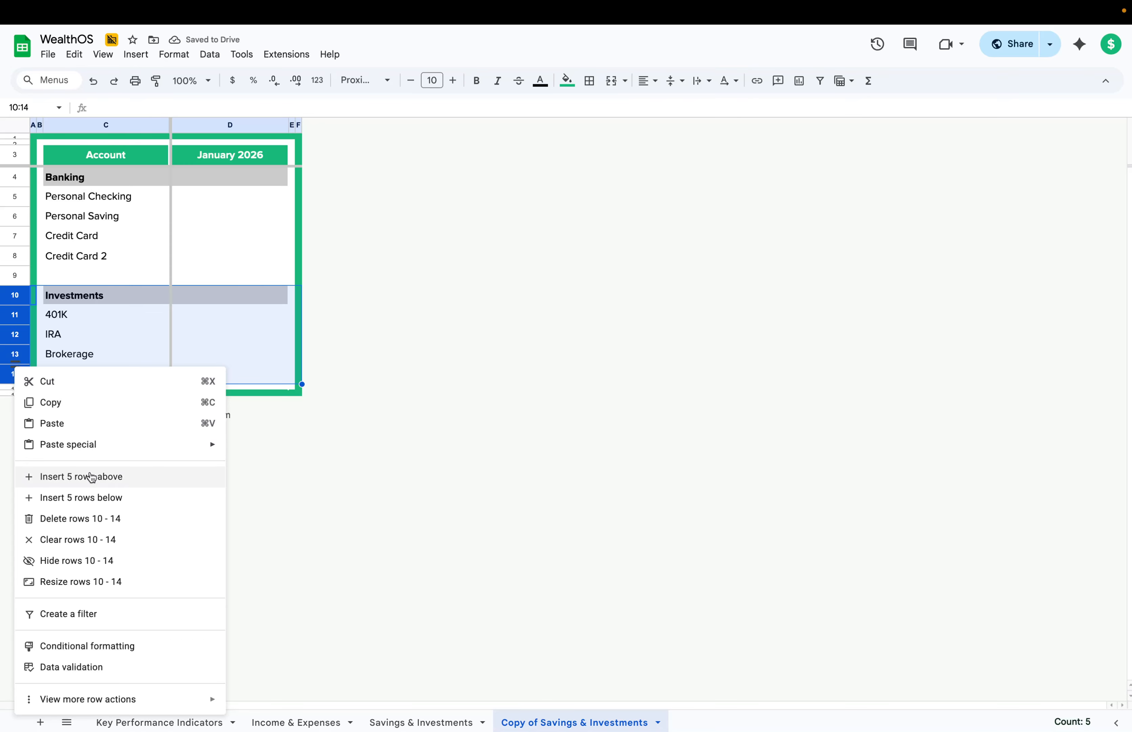
left_click(95, 497)
left_click(95, 354)
Copy the Investments heading across columns C and D to row 16, leaving row 15 blank.
left_click(89, 299)
key("super+c")
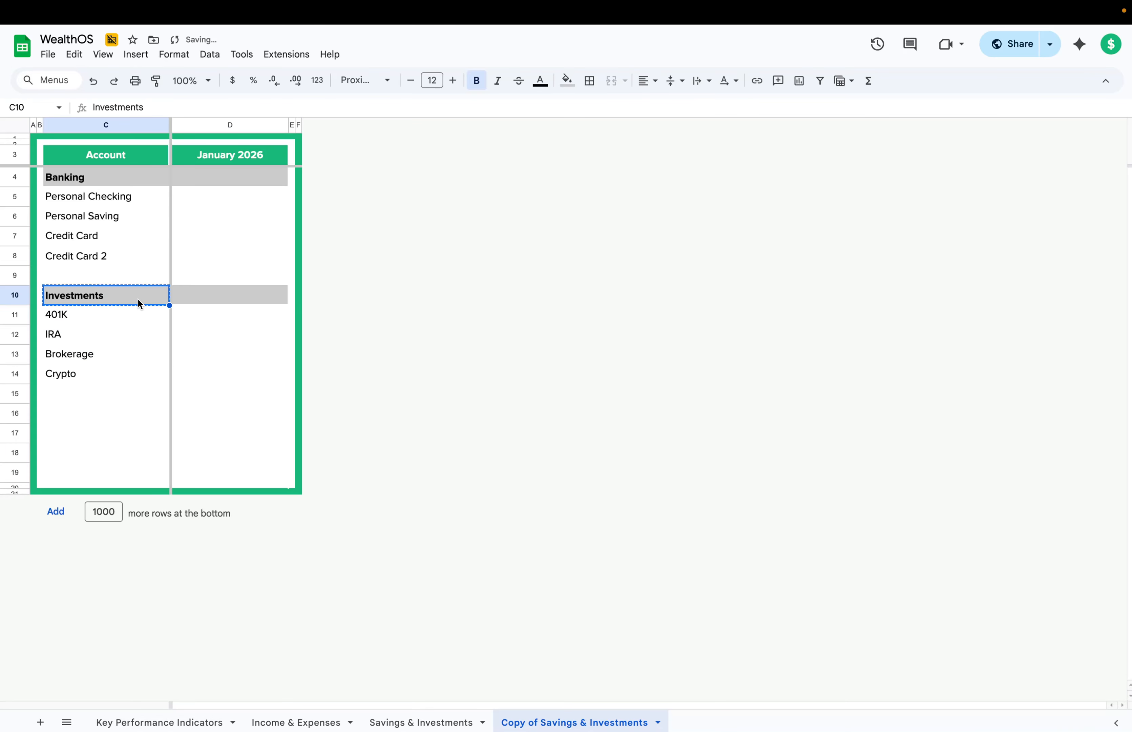
key("shift+Right")
key("super+c")
left_click(80, 396)
key("super+v")
left_click_drag(76, 402, 75, 404)
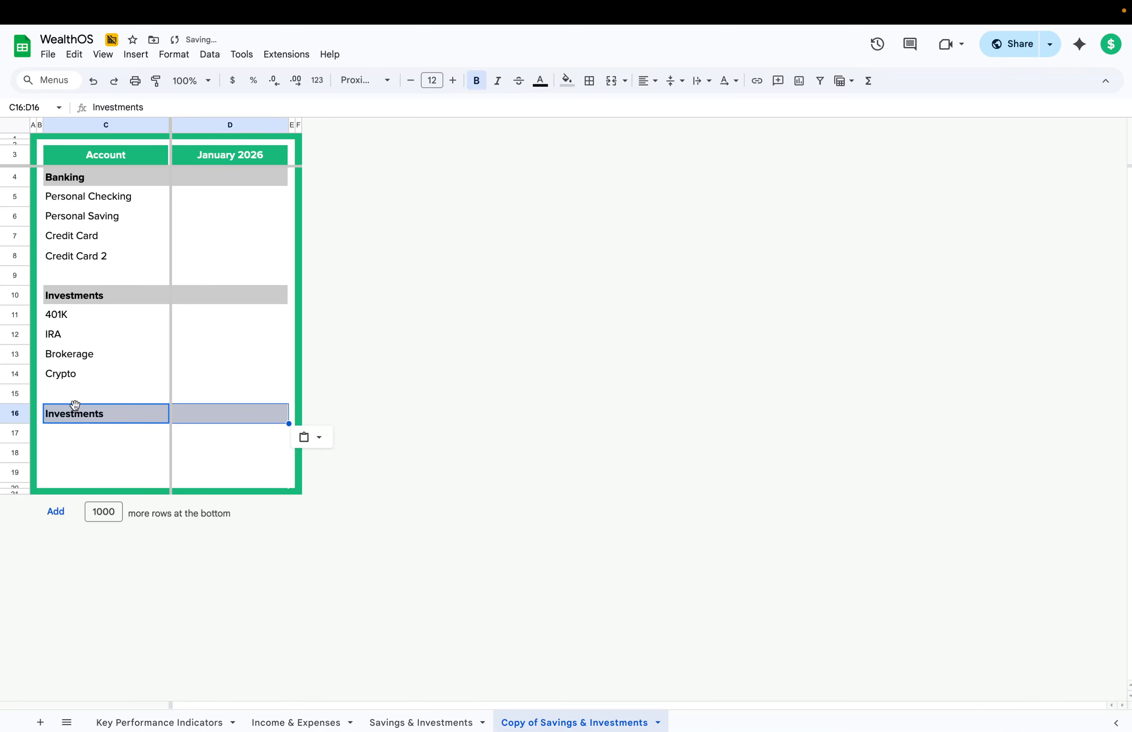
Change the copied heading in row 16 to Assets.
left_click(75, 418)
type("S")
key("BackSpace")
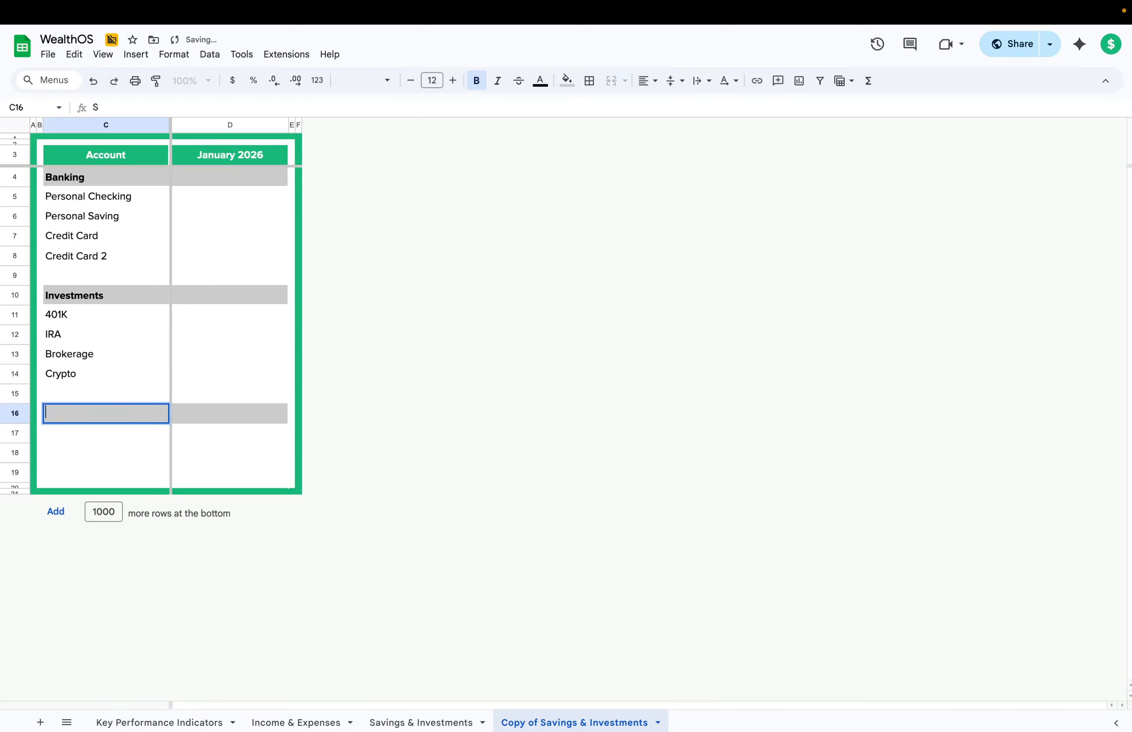
type("Assets")
key("Return")
List Home and Cars as the items under the Assets heading.
type("Home")
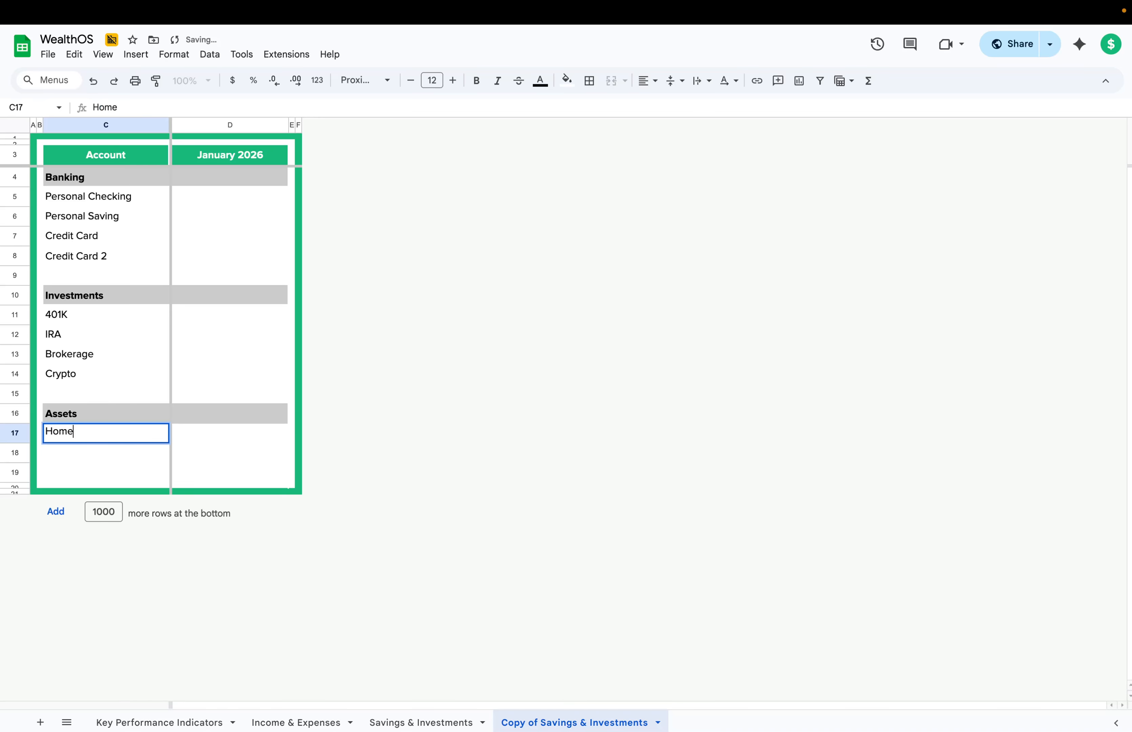
key("Return")
type("Cars")
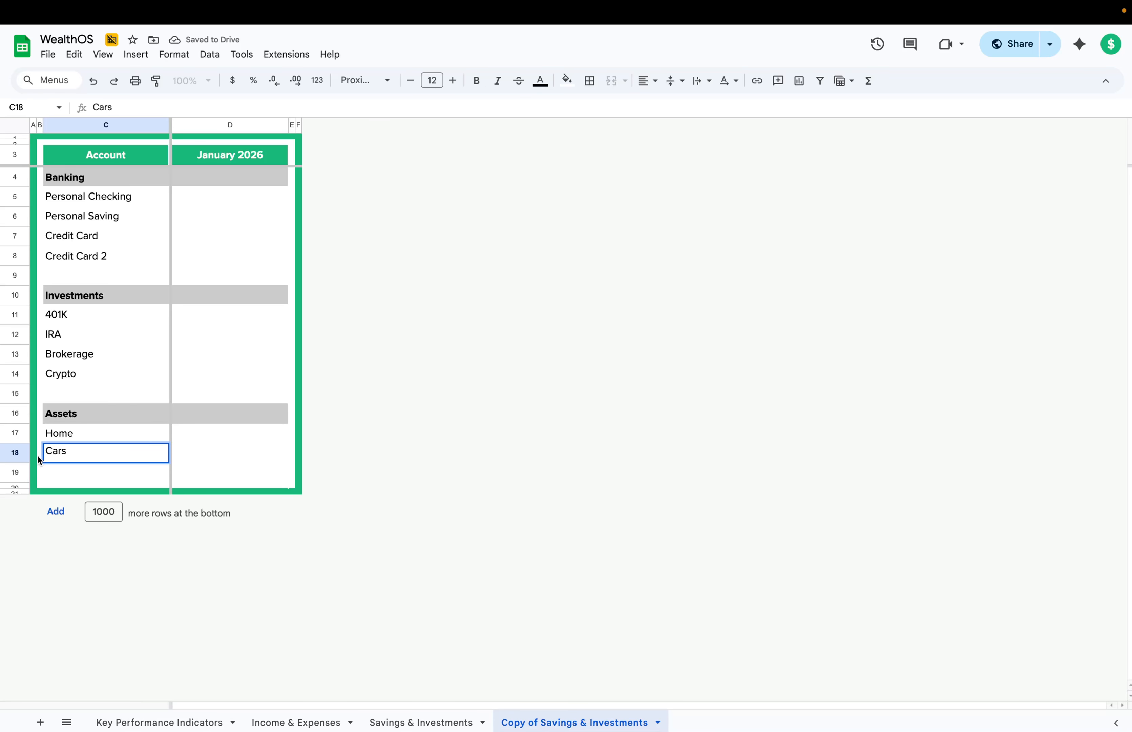
left_click(174, 452)
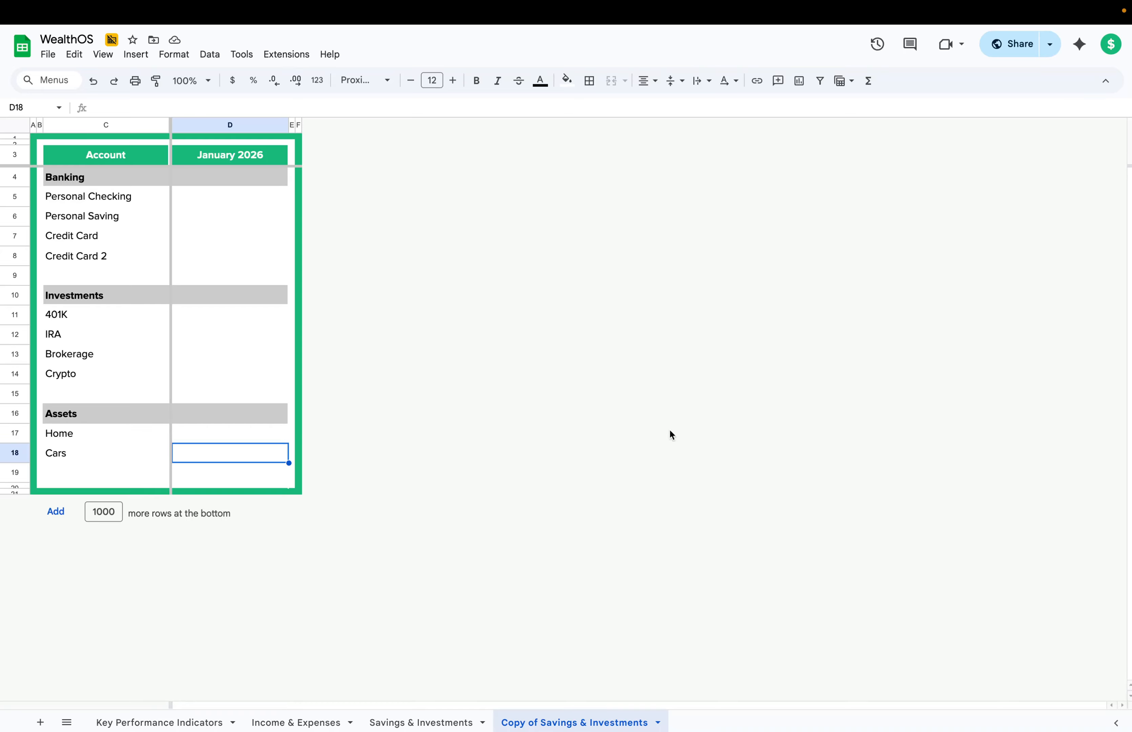
Insert three rows below the Cars row.
left_click_drag(26, 419, 16, 453)
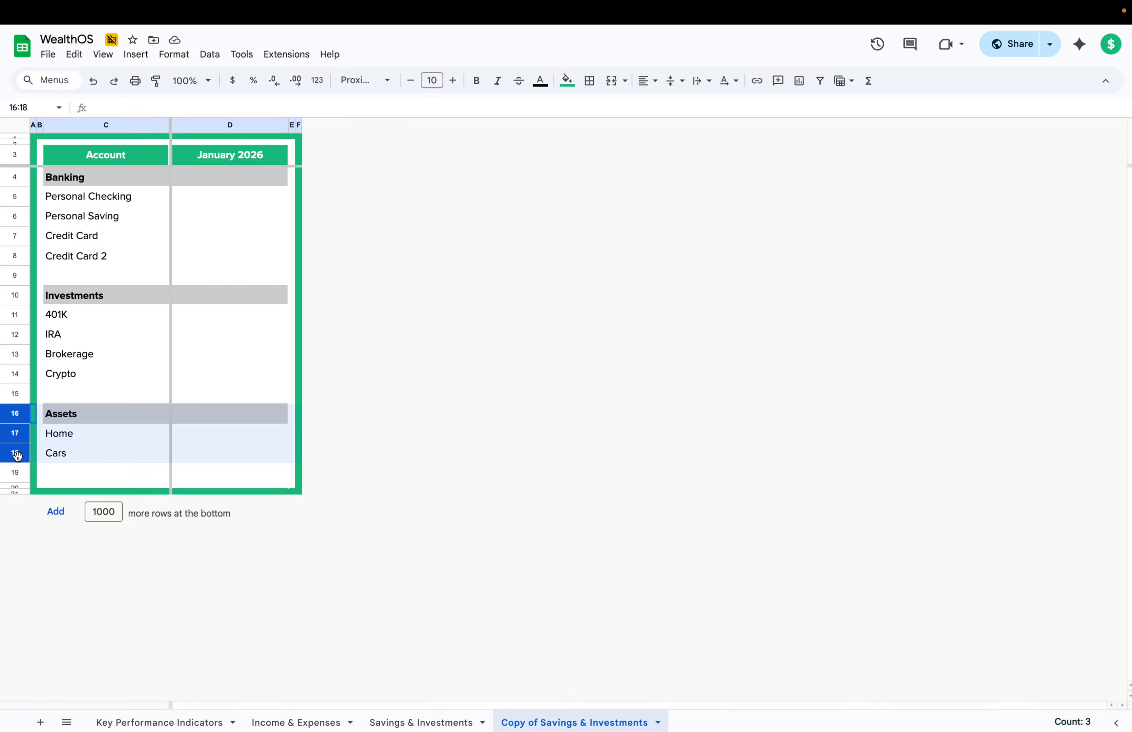
right_click(16, 453)
left_click(105, 246)
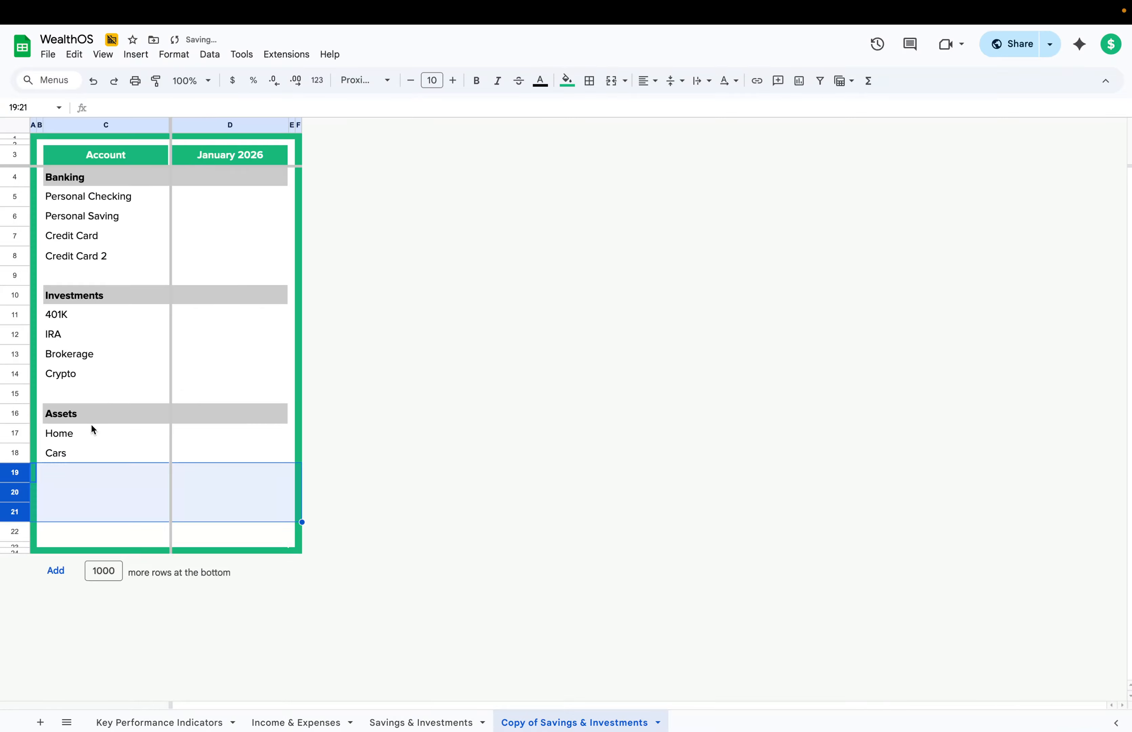
Copy the Assets heading across columns C and D to row 20, leaving row 19 blank.
left_click(93, 422)
key("Right")
left_click(140, 418, "shift")
key("ctrl+c")
left_click(82, 490)
key("ctrl+v")
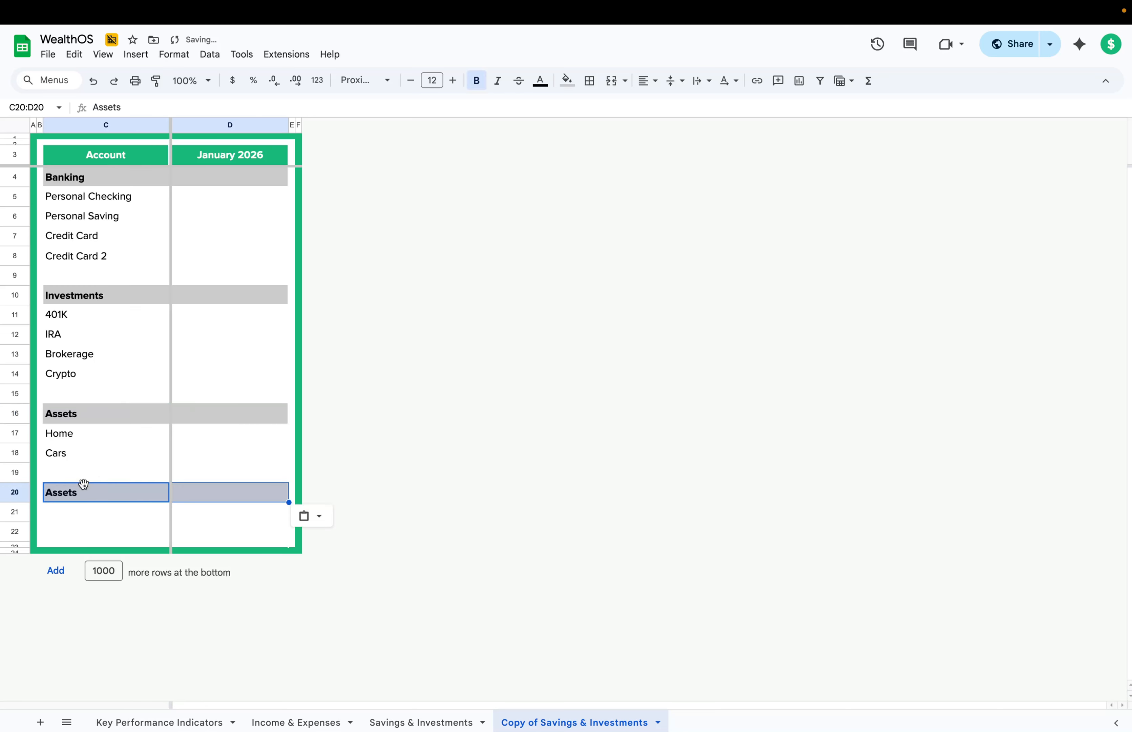
Change the copied heading in row 20 to Debt.
left_click(93, 491)
double_click(93, 490)
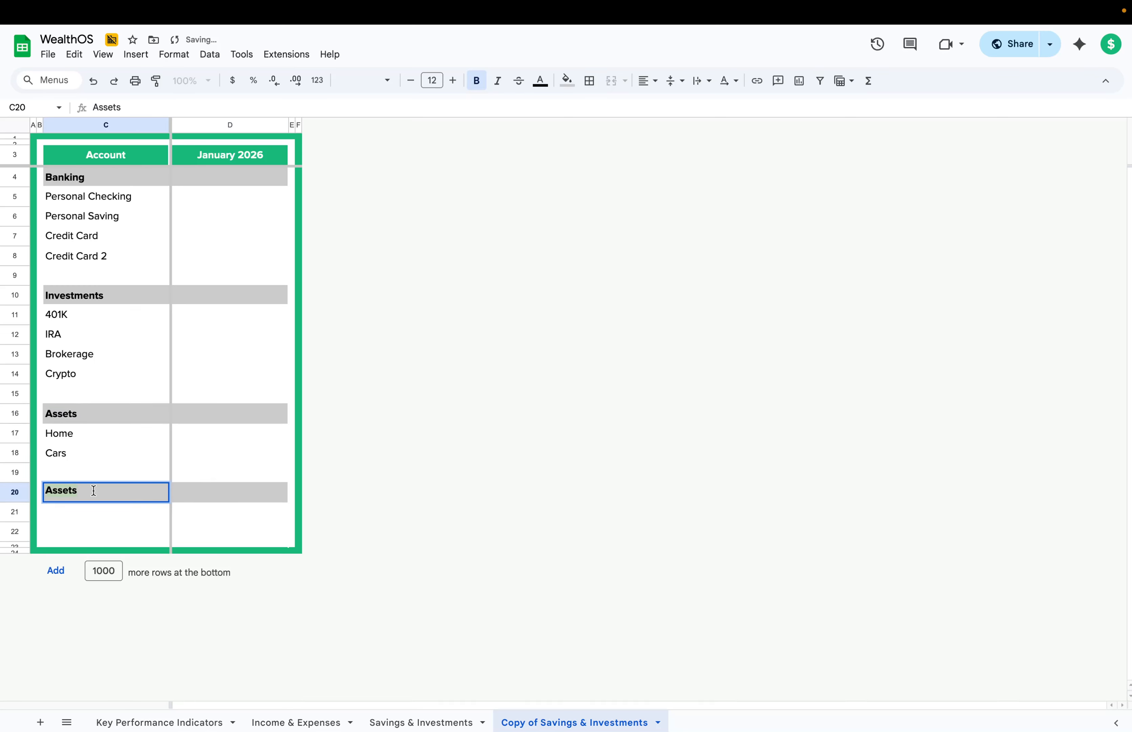
type("Debt")
Enter Mortgage as the first item under the Debt heading and insert one row below it.
left_click(88, 510)
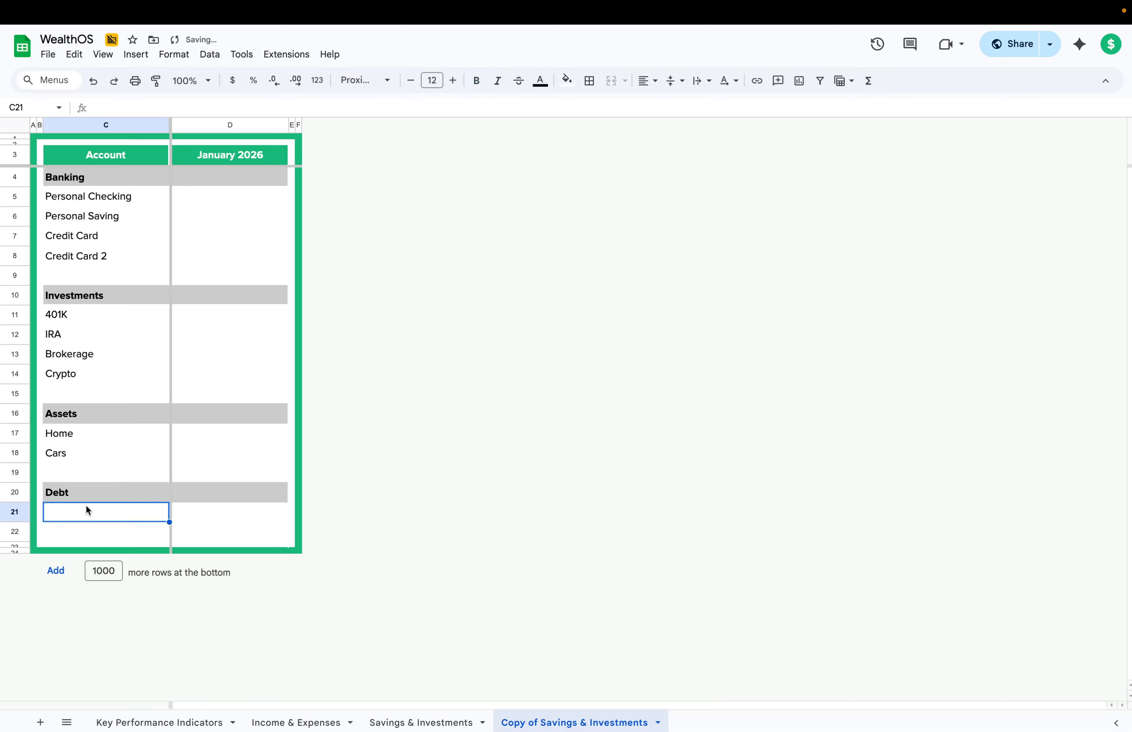
type("M")
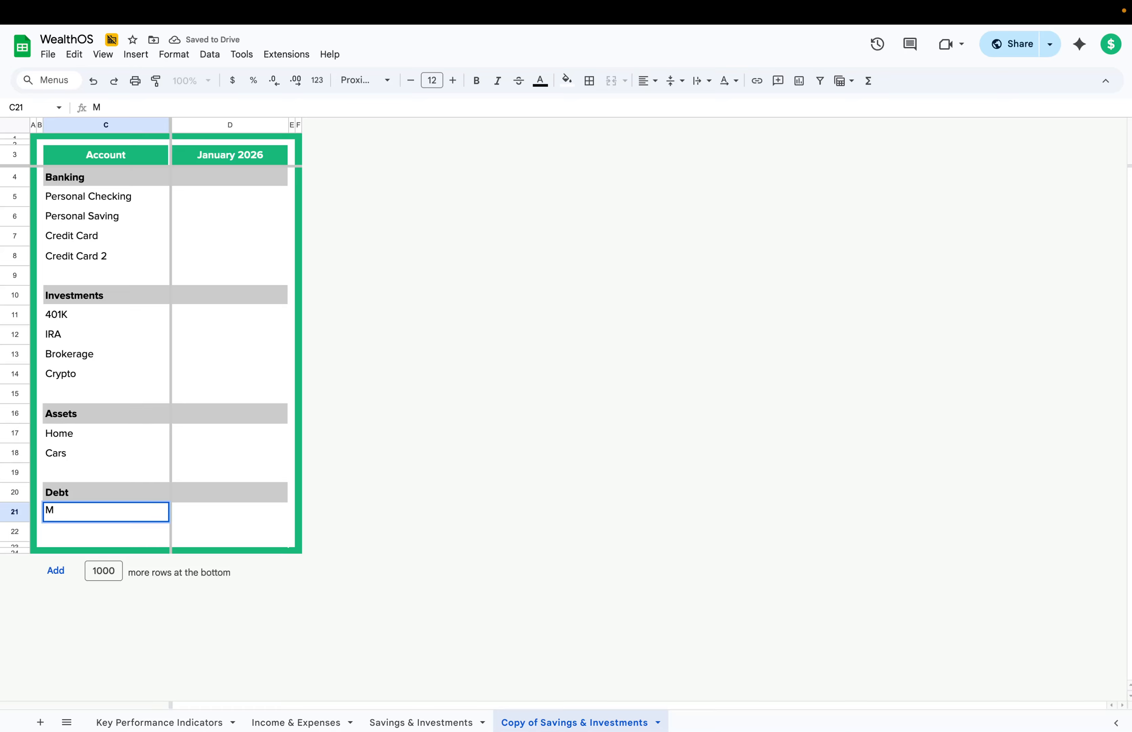
type("ortgage")
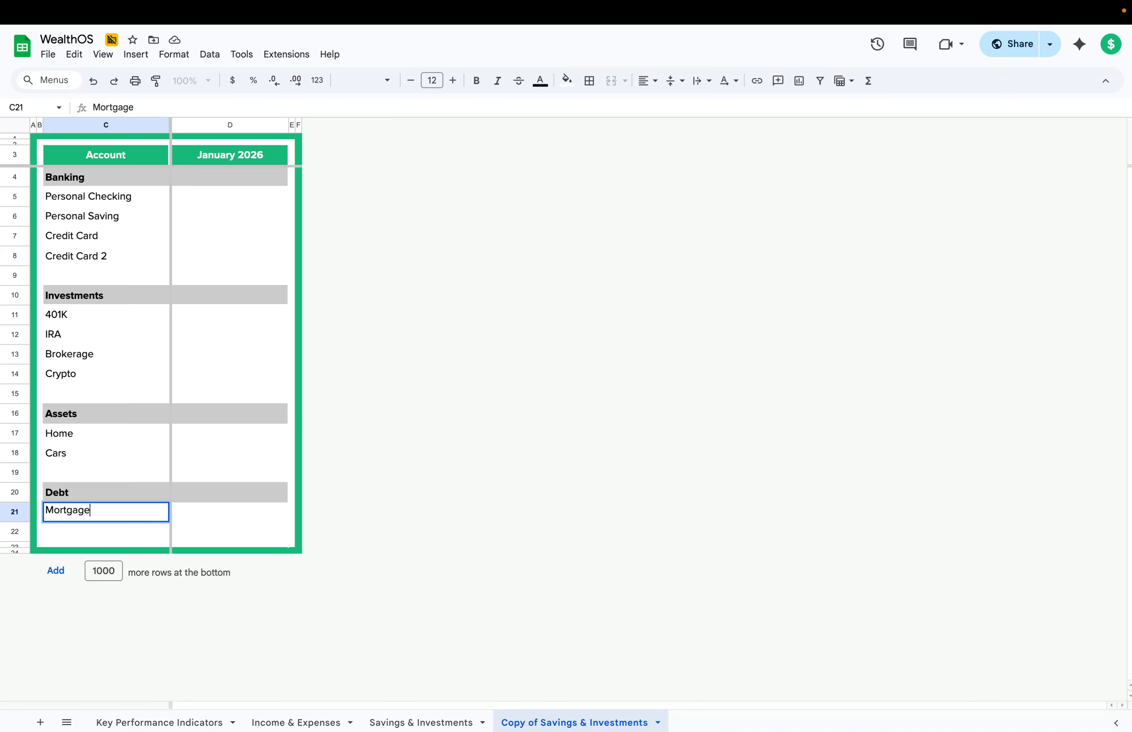
left_click(13, 511)
right_click(14, 512)
left_click(102, 295)
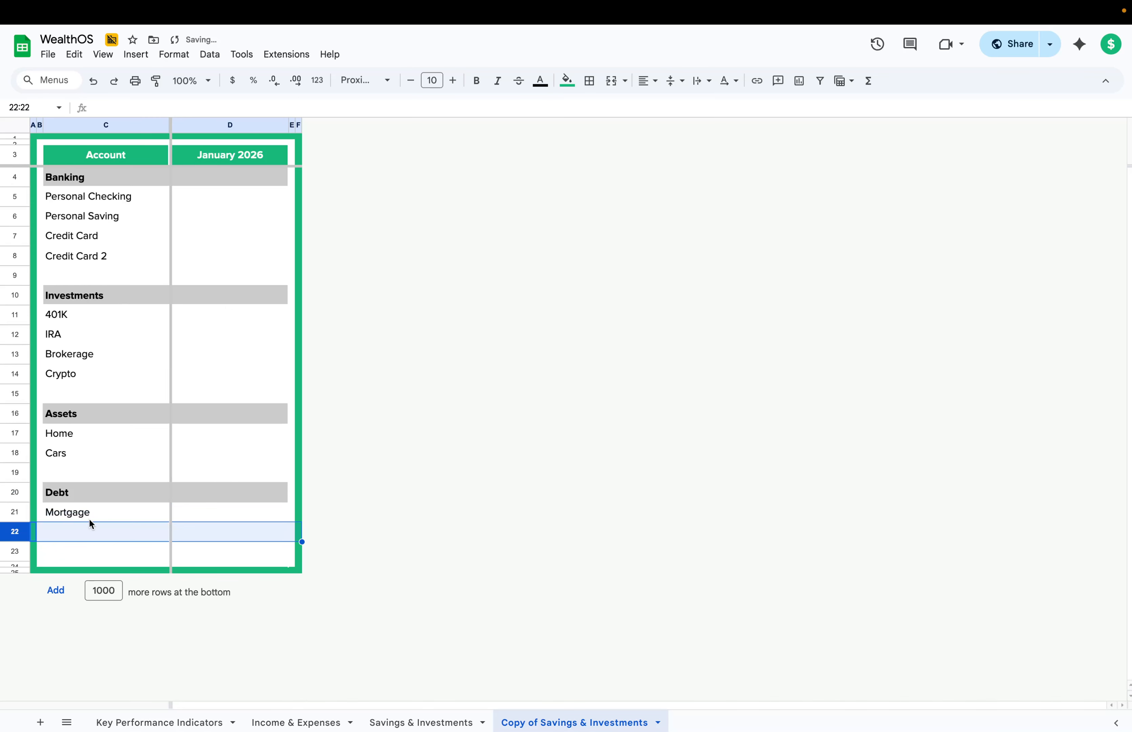
List Personal Loans and Car Loan in the two rows below Mortgage.
left_click(87, 532)
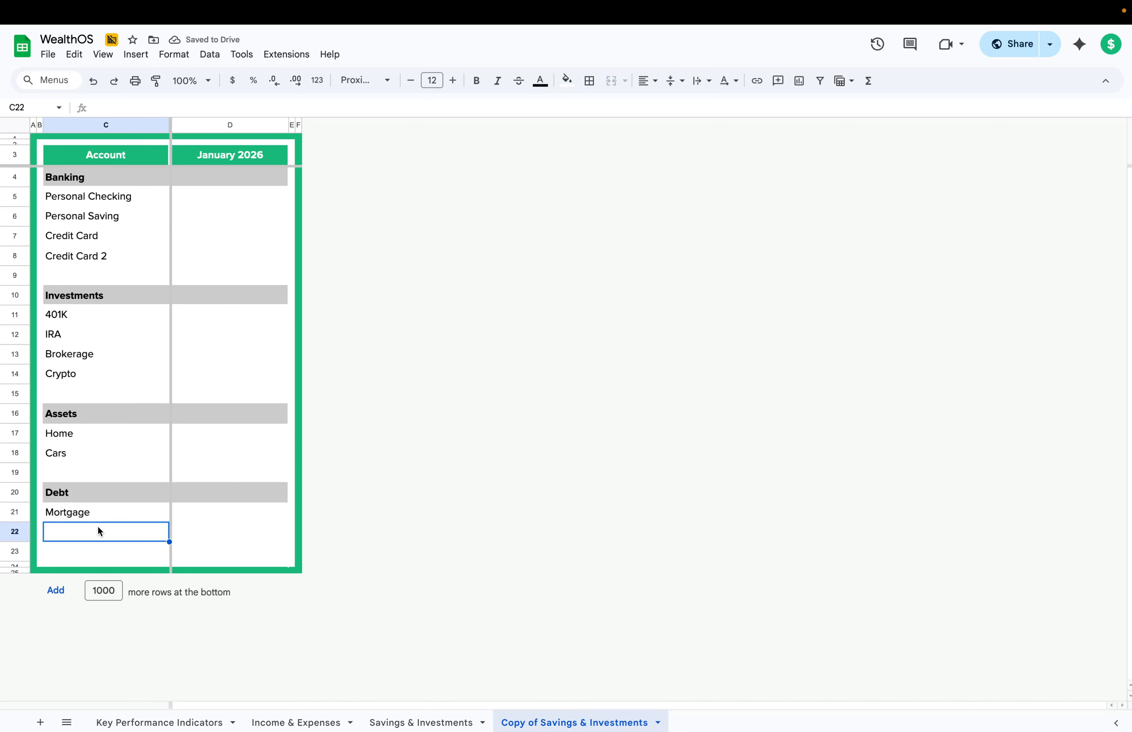
type("Personal Loan")
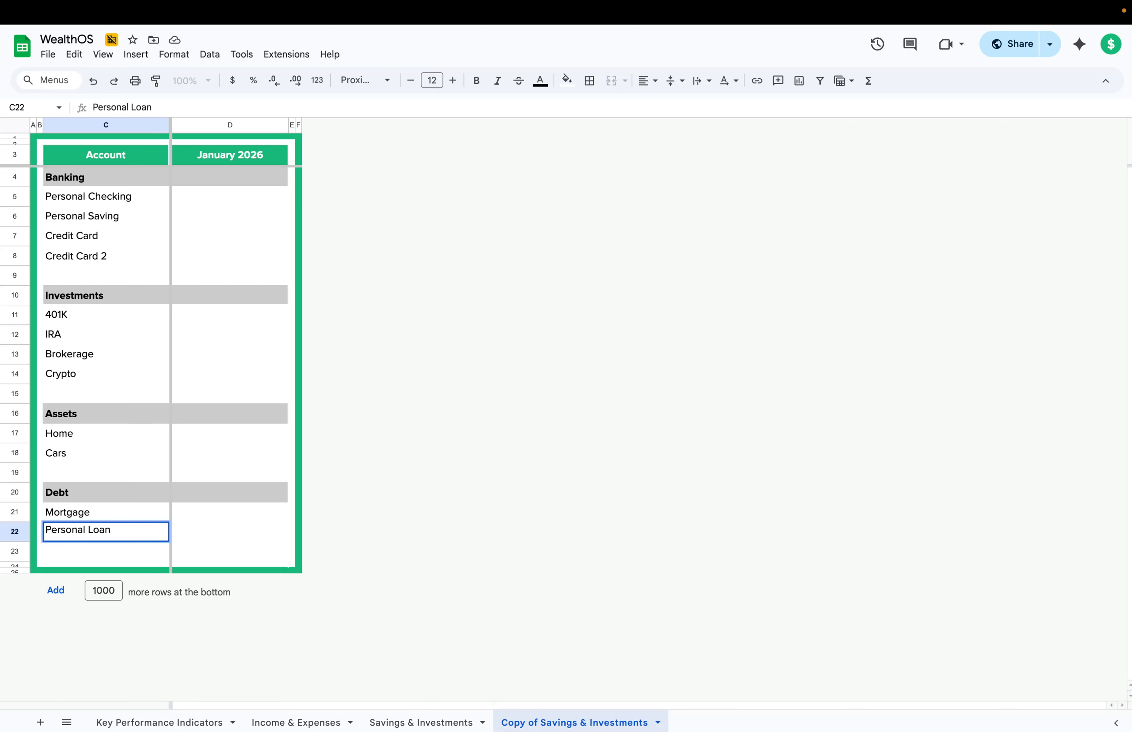
type("s")
key("Return")
type("Car Loam")
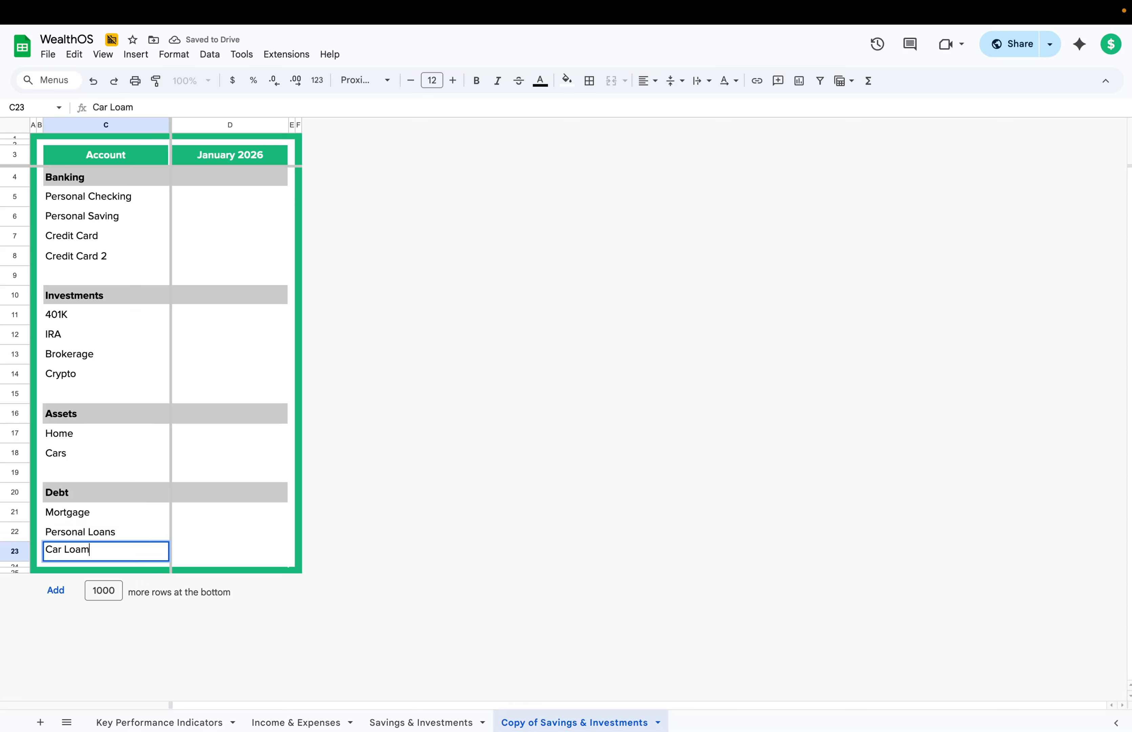
key("BackSpace")
type("n")
left_click(181, 529)
Insert four rows below the Car Loan row.
left_click_drag(23, 497, 15, 548)
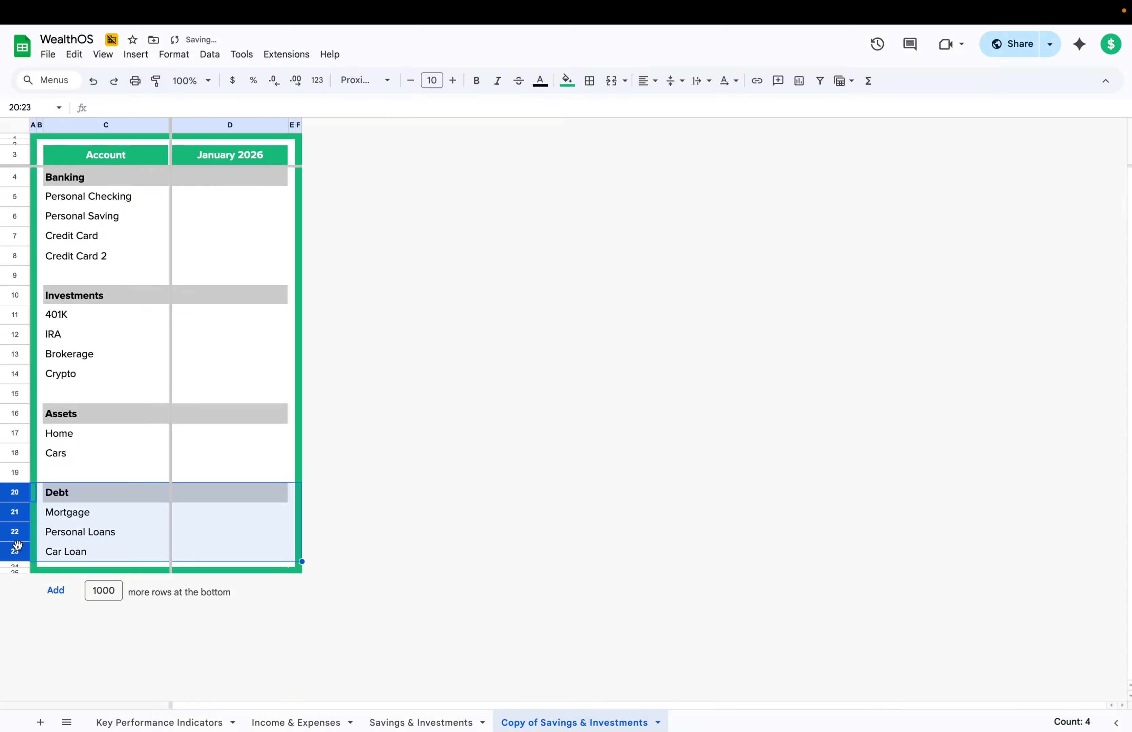
left_click(102, 547)
left_click_drag(18, 494, 19, 547)
right_click(19, 540)
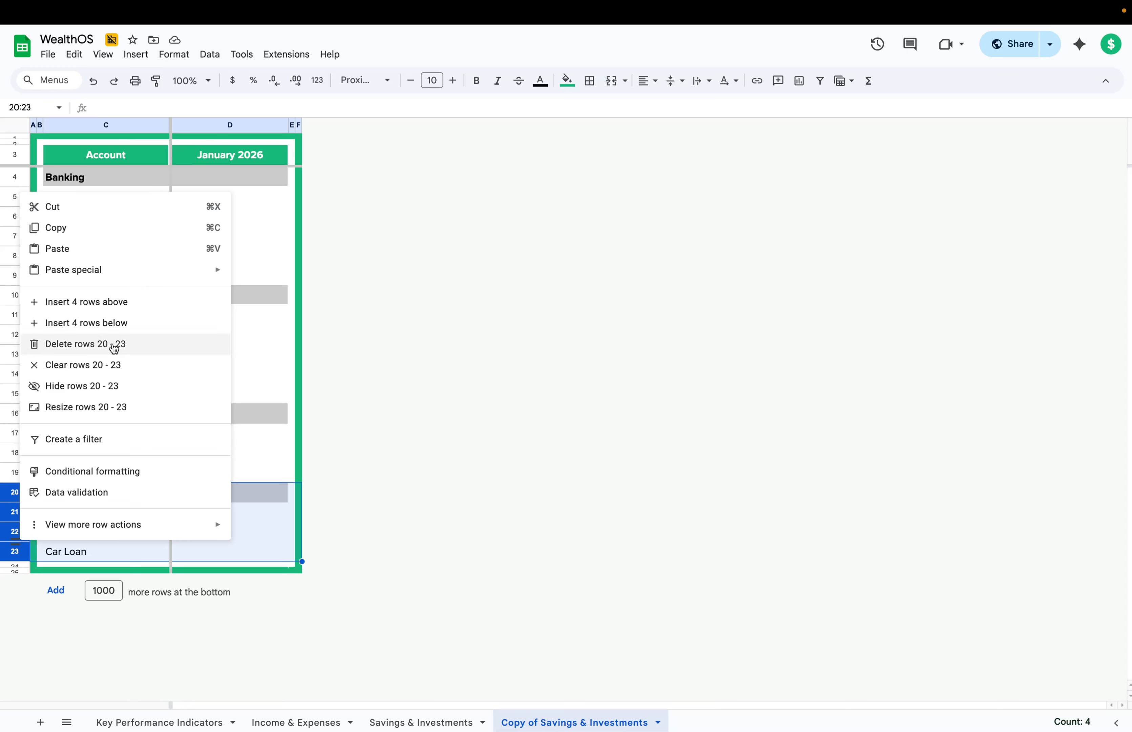
left_click(114, 326)
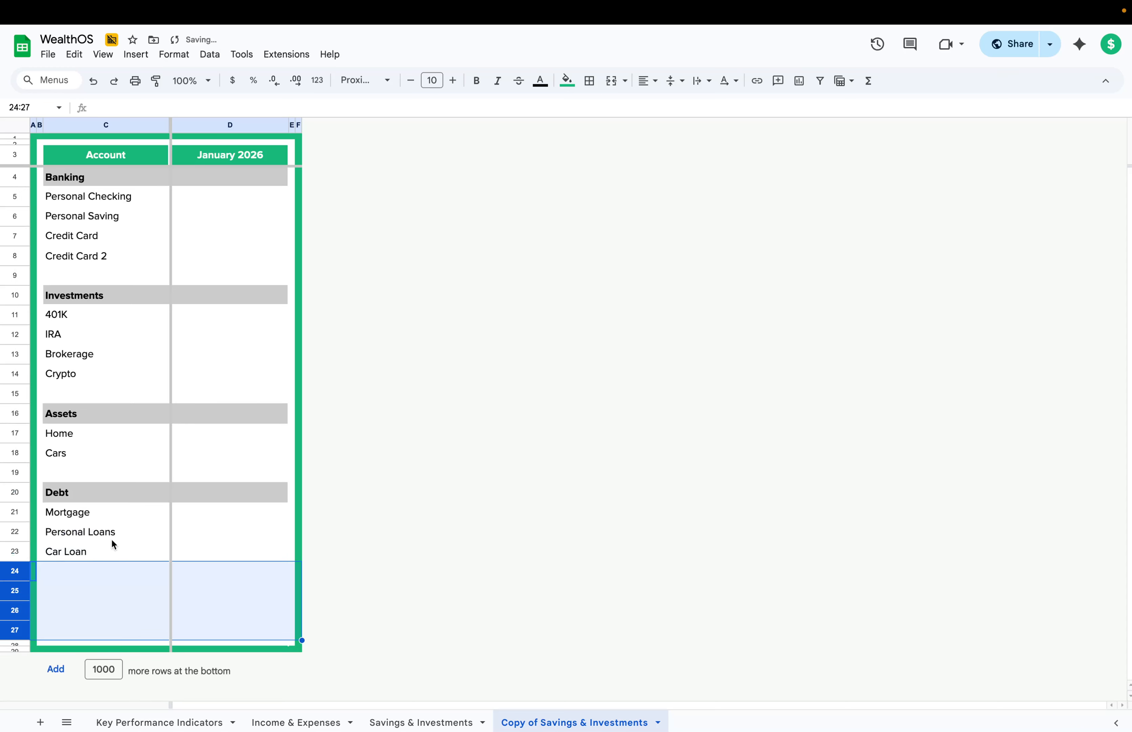
Copy the Debt heading across columns C and D to row 25, leaving row 24 blank, and change its text to Total.
left_click(82, 593)
left_click_drag(78, 495, 230, 495)
key("super+c")
left_click(76, 576)
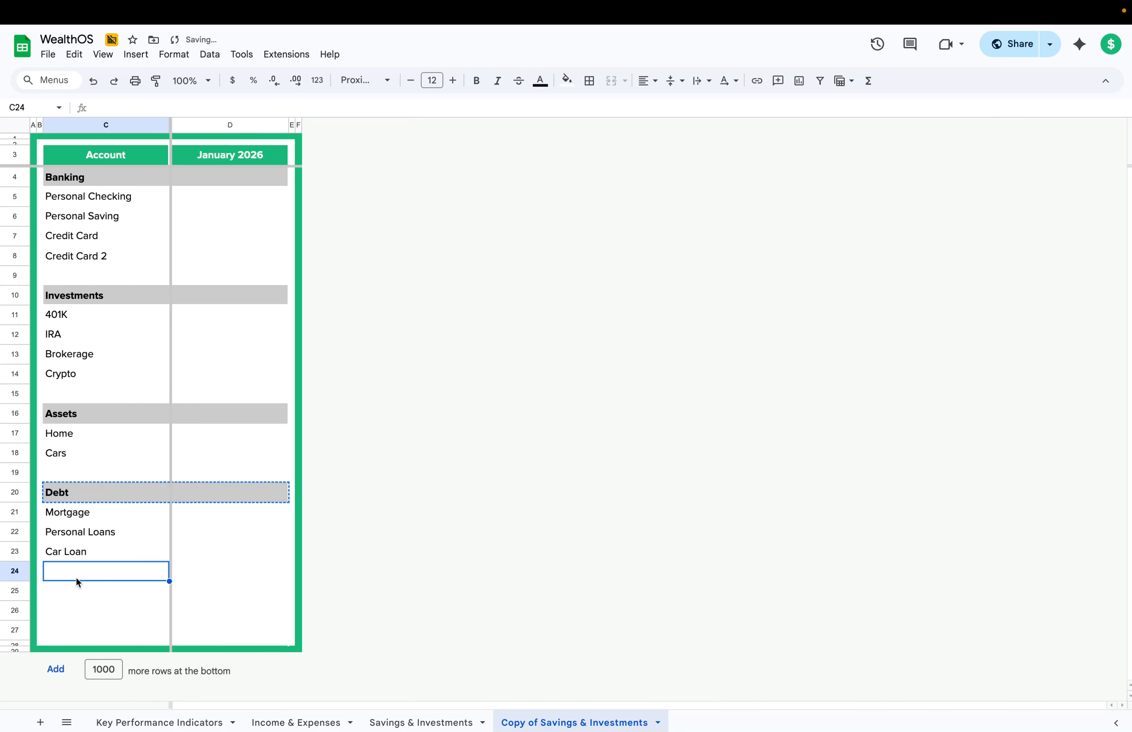
left_click(72, 584)
key("super+v")
type("Total")
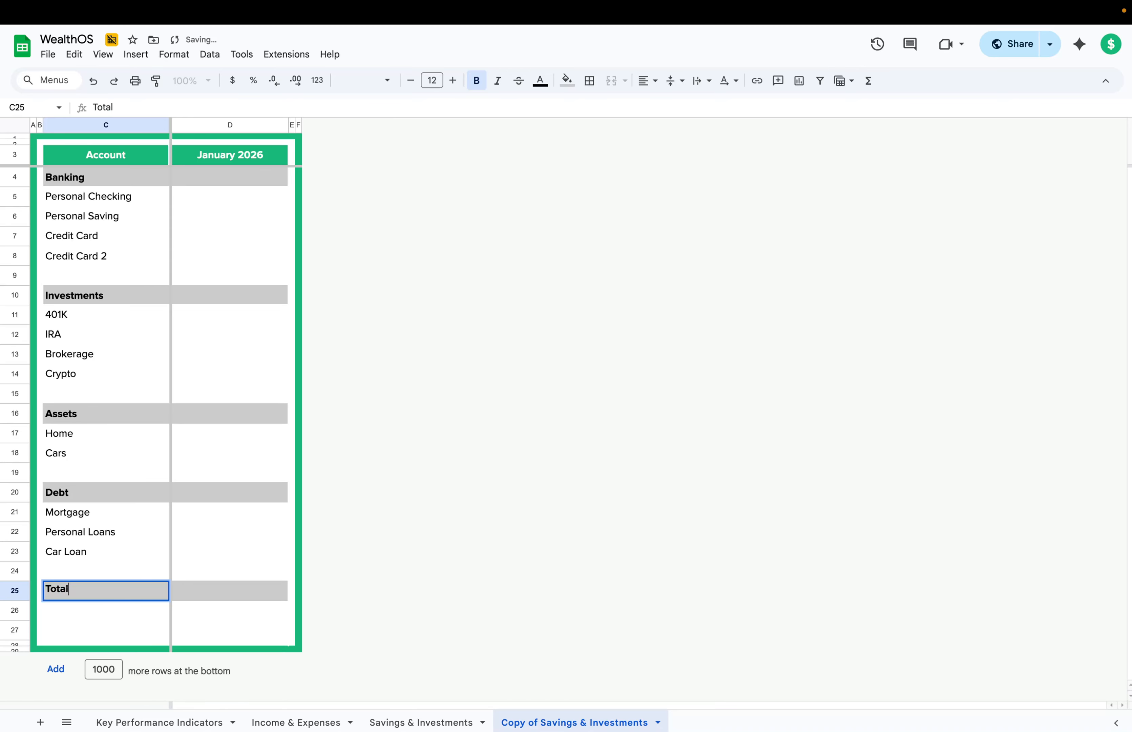
key("Tab")
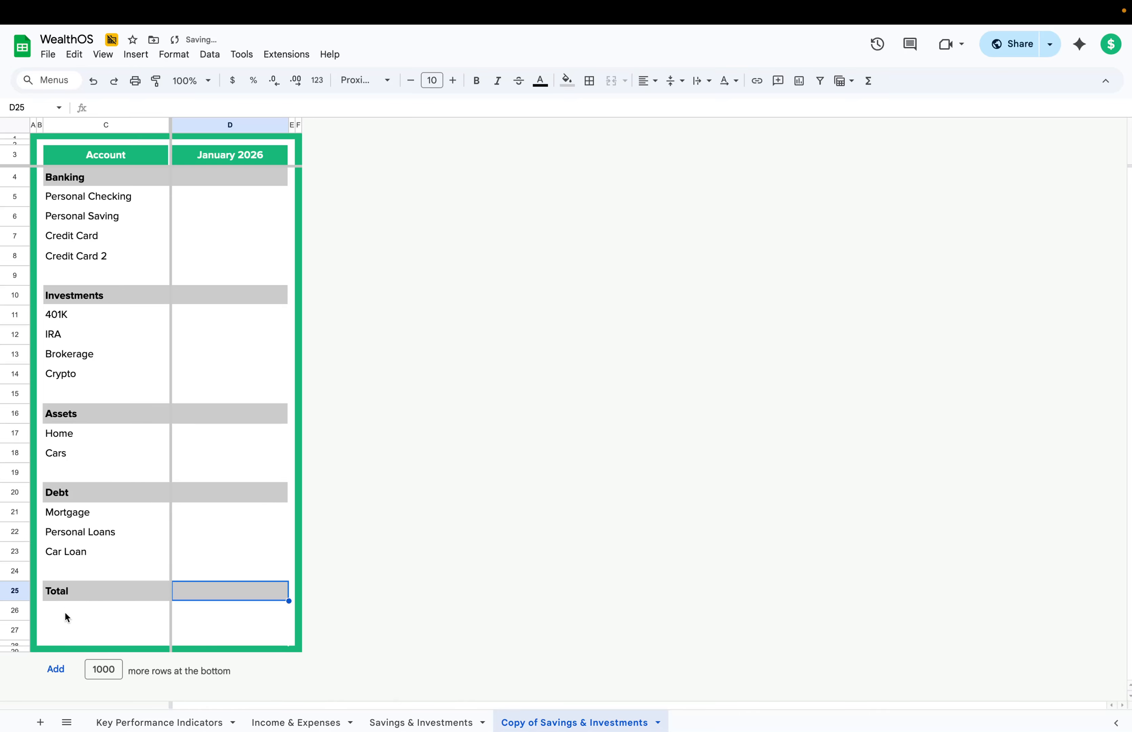
Add a bold Net Worth label in C26 below the Total heading.
left_click(65, 613)
type("Net")
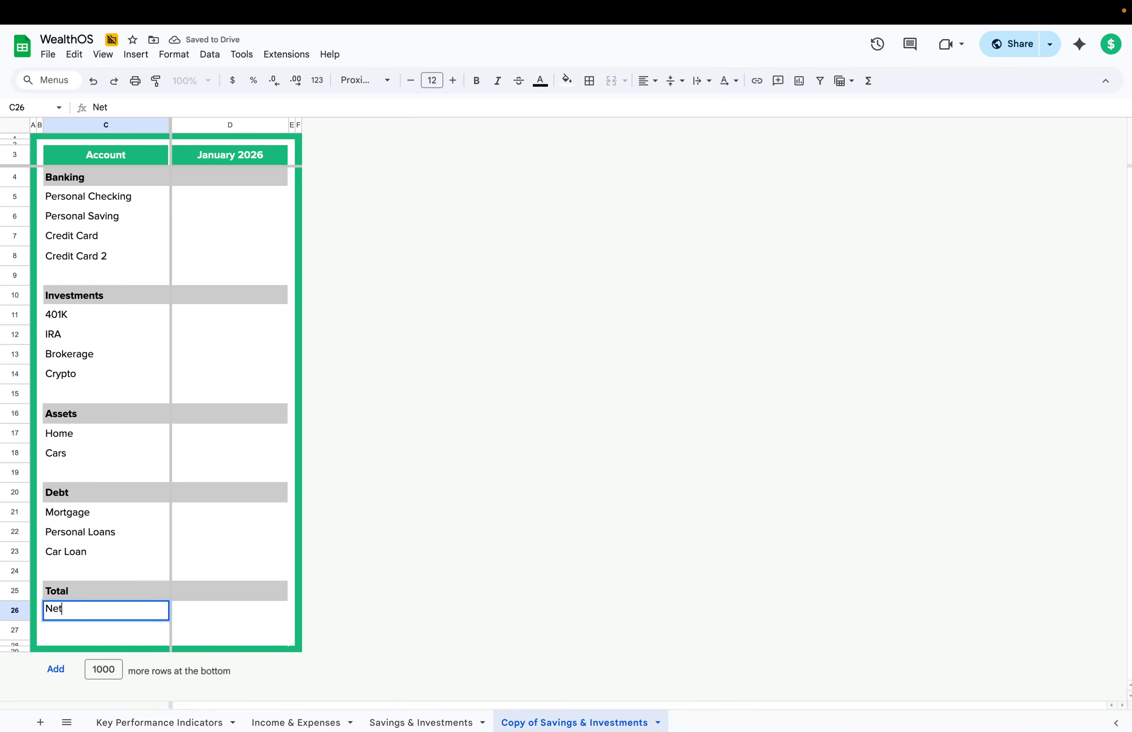
type(" Worth")
key("Tab")
left_click(65, 615)
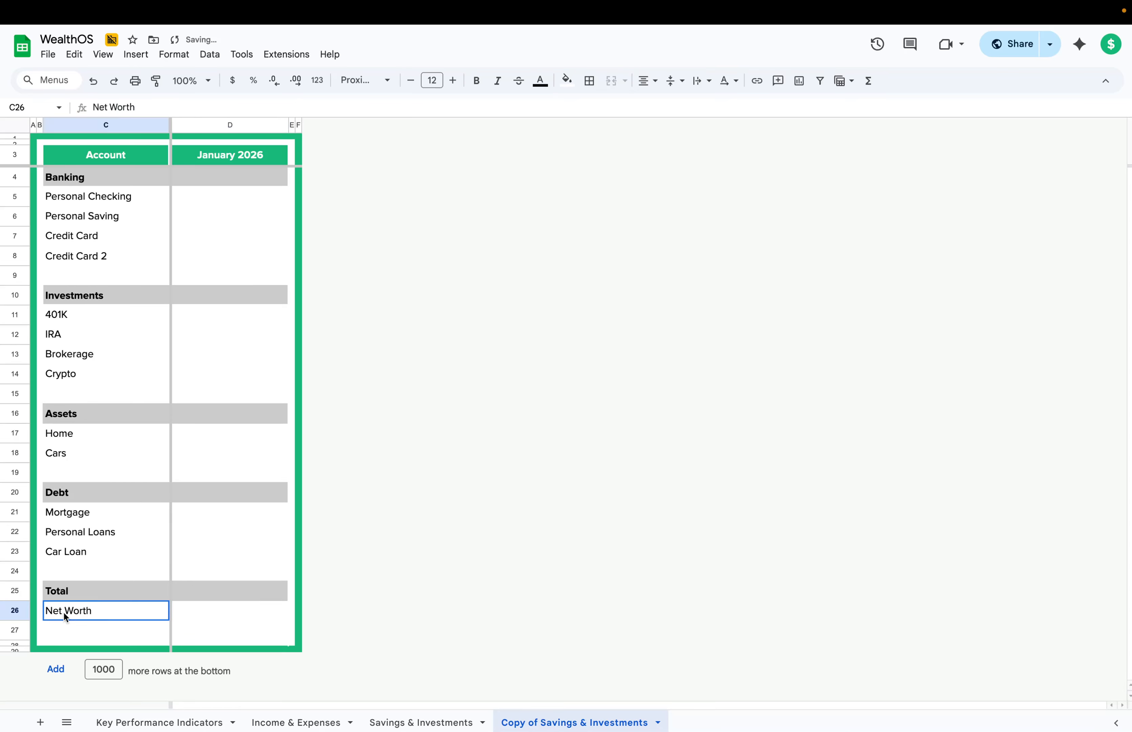
key("super+b")
left_click(211, 609)
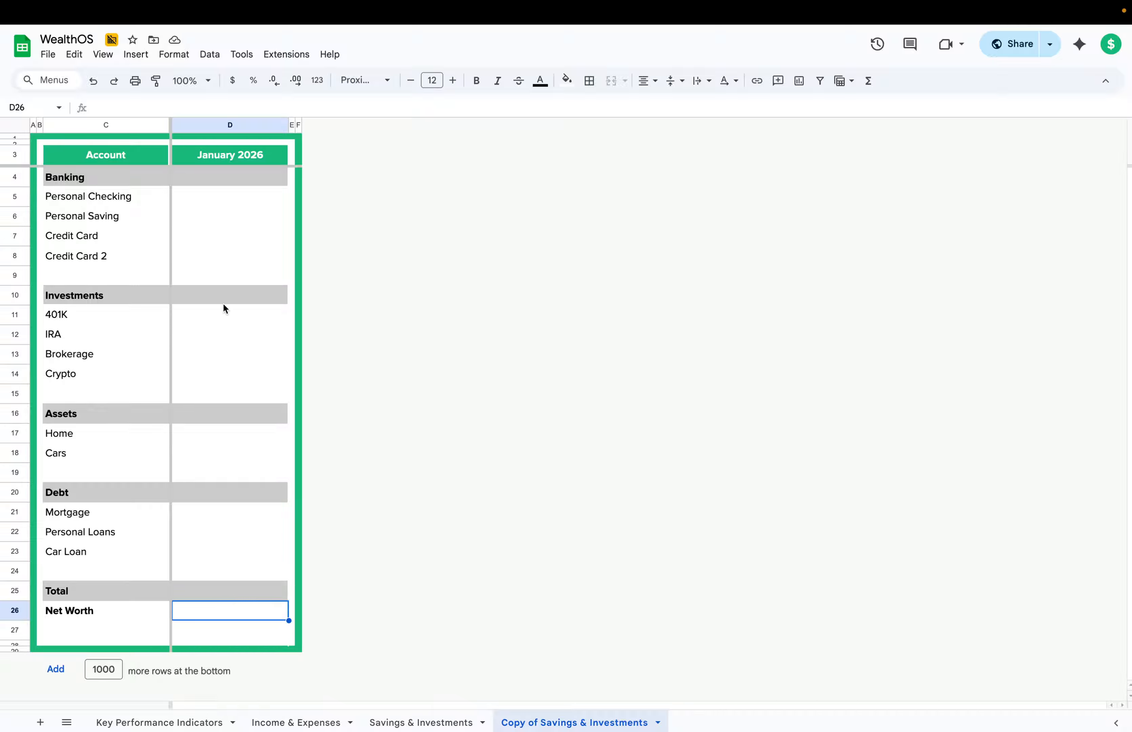
Enter 400 as the January 2026 balance for Personal Checking.
left_click(216, 204)
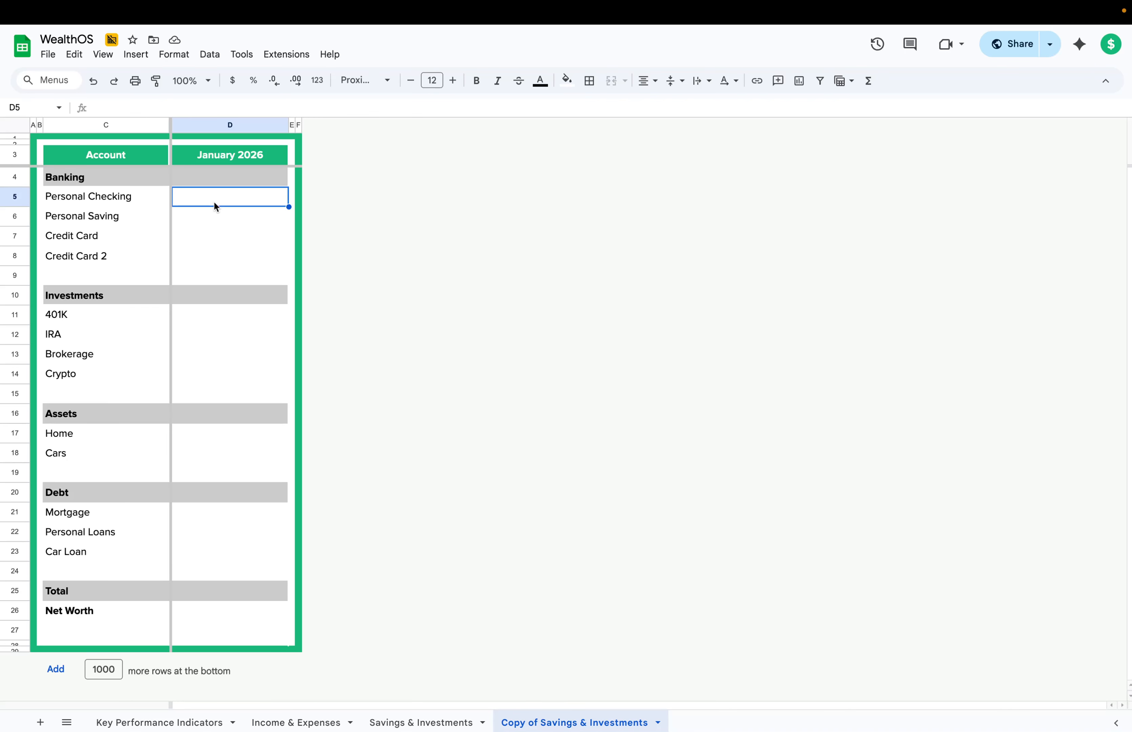
left_click_drag(237, 199, 240, 626)
left_click(236, 201)
type("400")
key("Return")
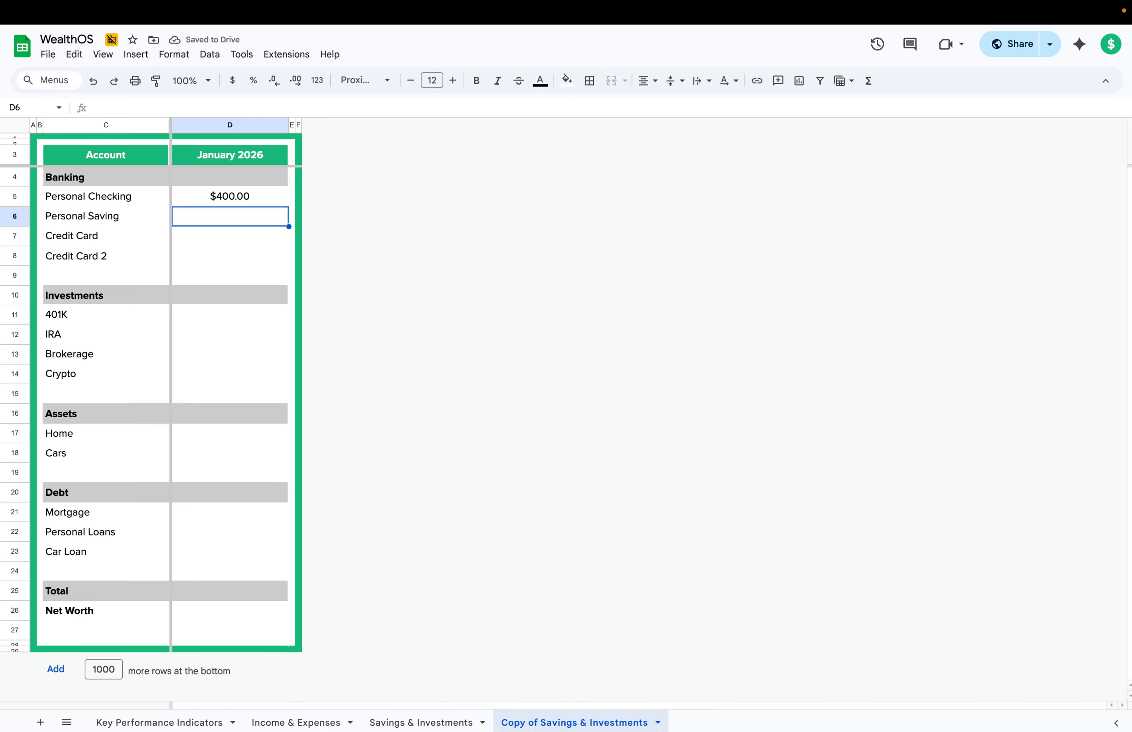
Check the Savings Fund Value on the Savings & Investments sheet and enter 5100 for Personal Saving in the copied sheet.
left_click(421, 721)
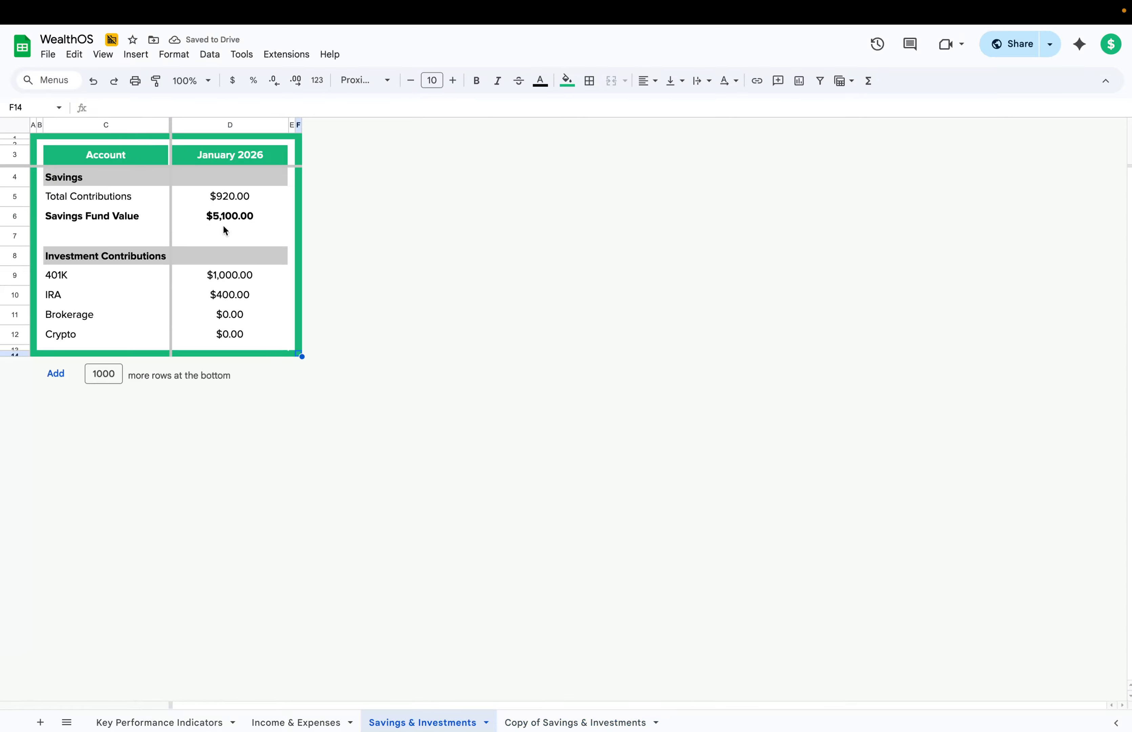
left_click(595, 721)
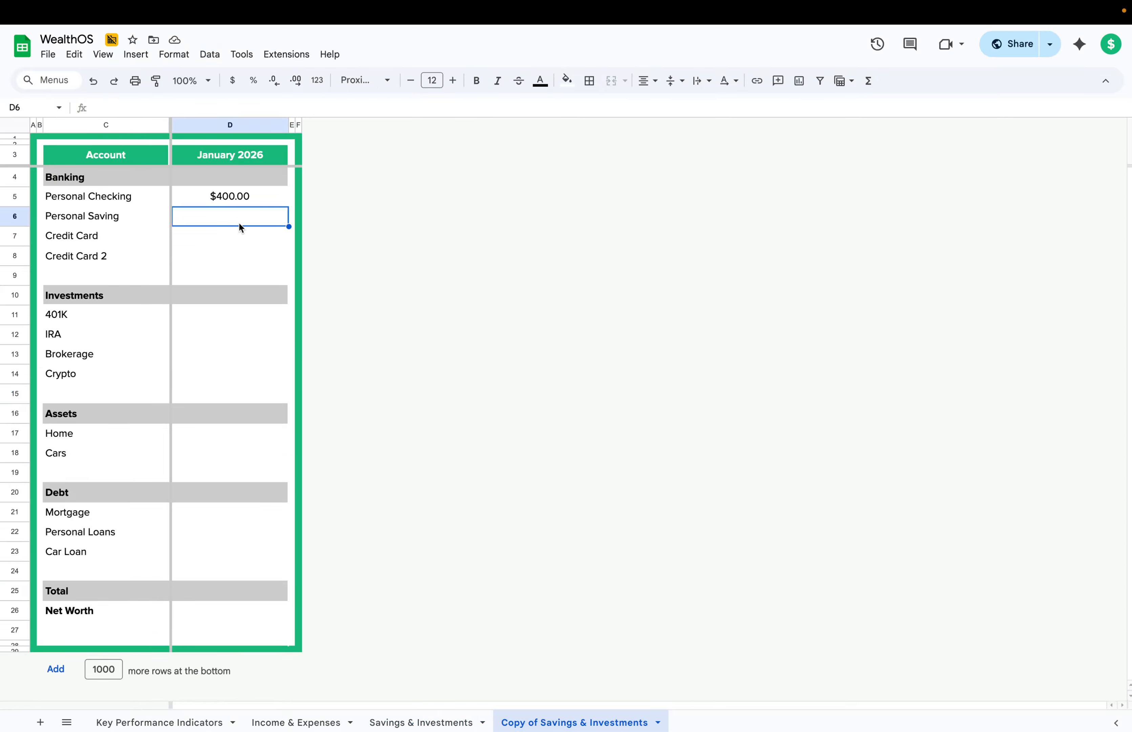
type("5100")
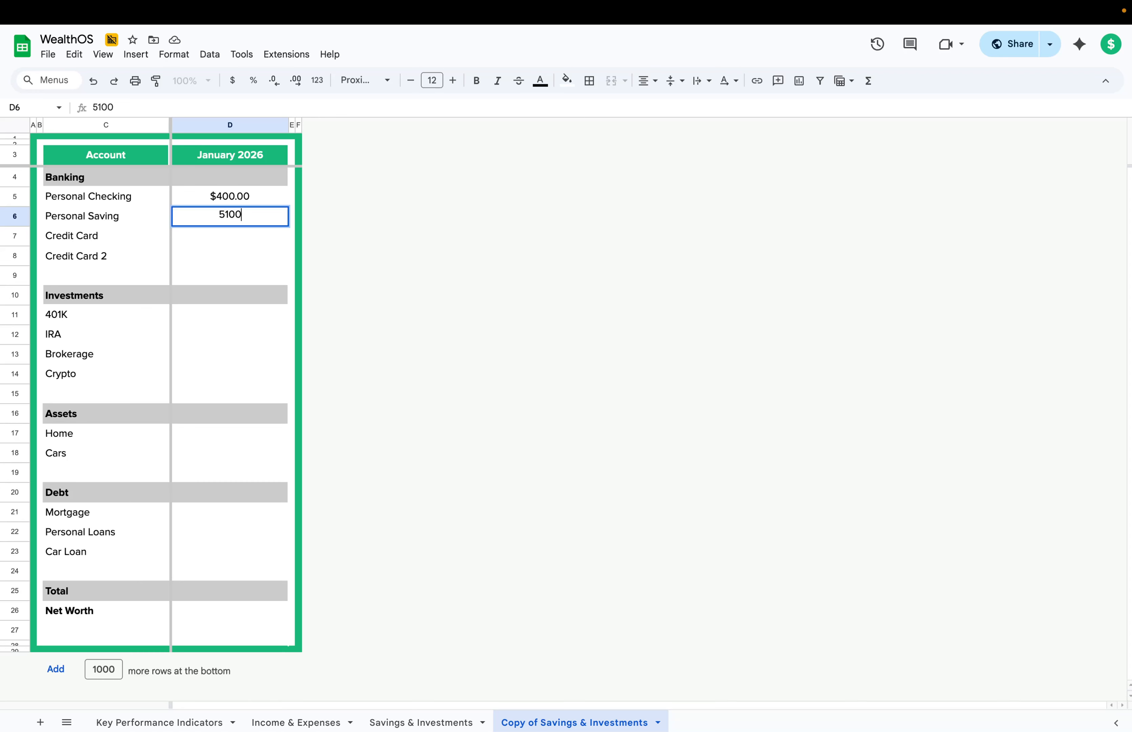
key("Return")
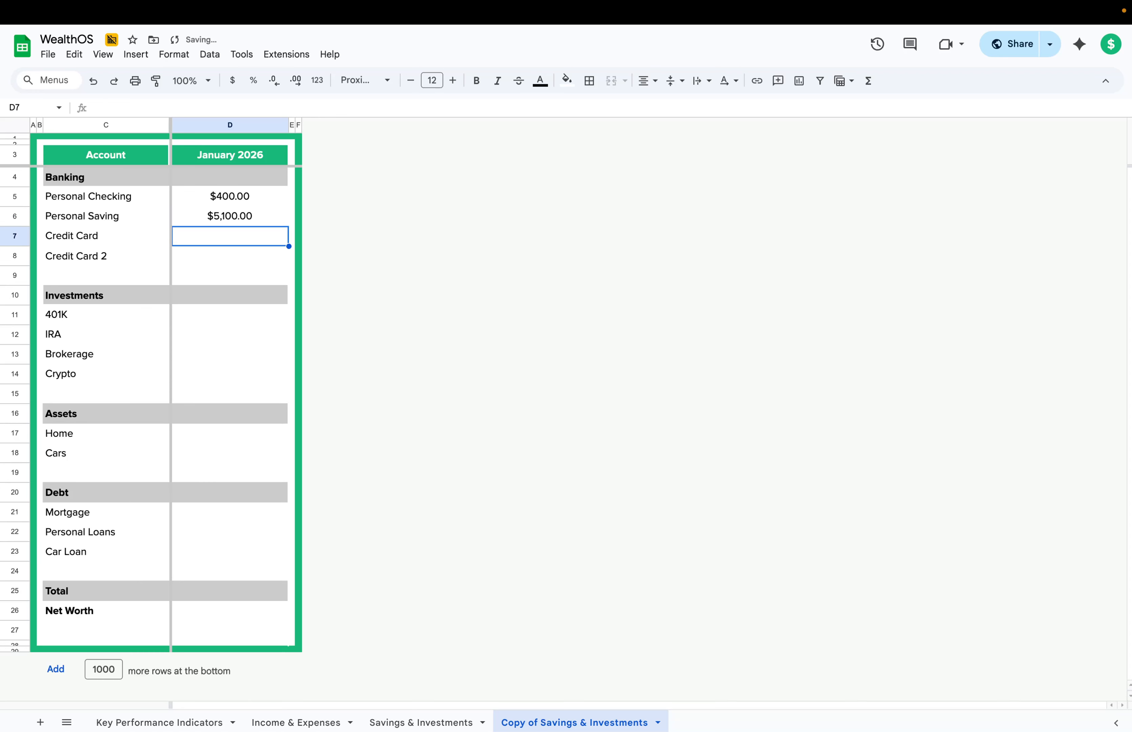
Enter -300 for Credit Card and -200 for Credit Card 2, and format D5:D26 as currency.
type("-")
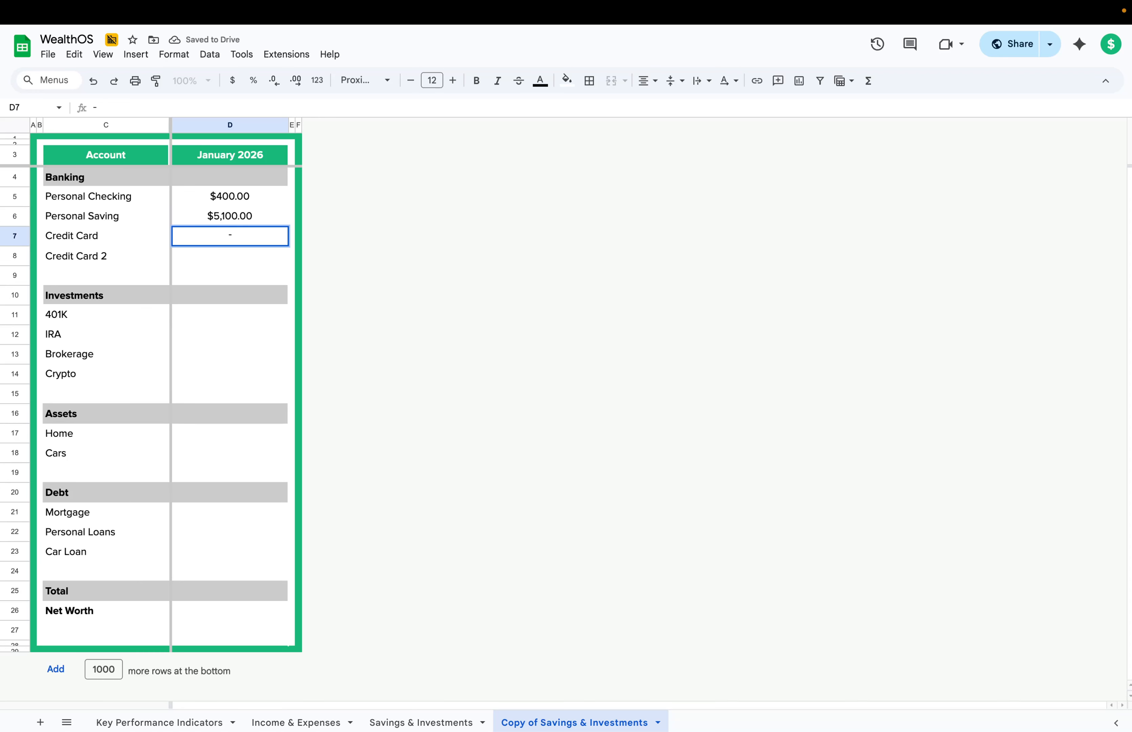
type("300")
key("Return")
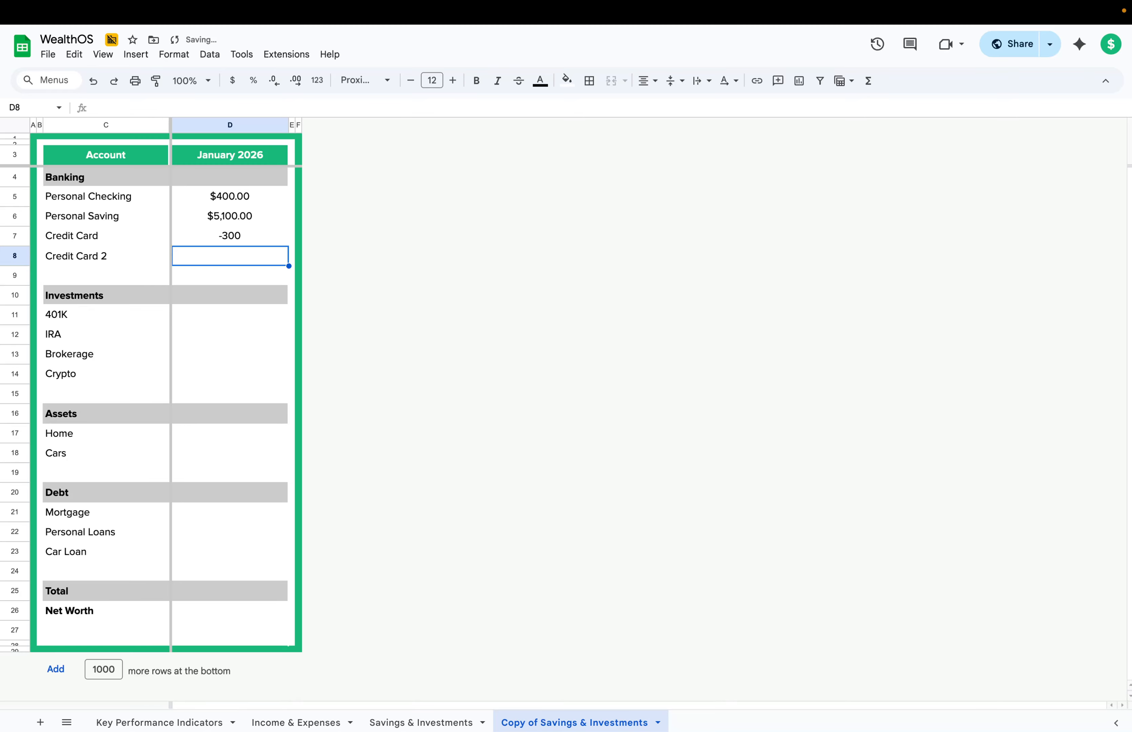
type("-200")
key("Return")
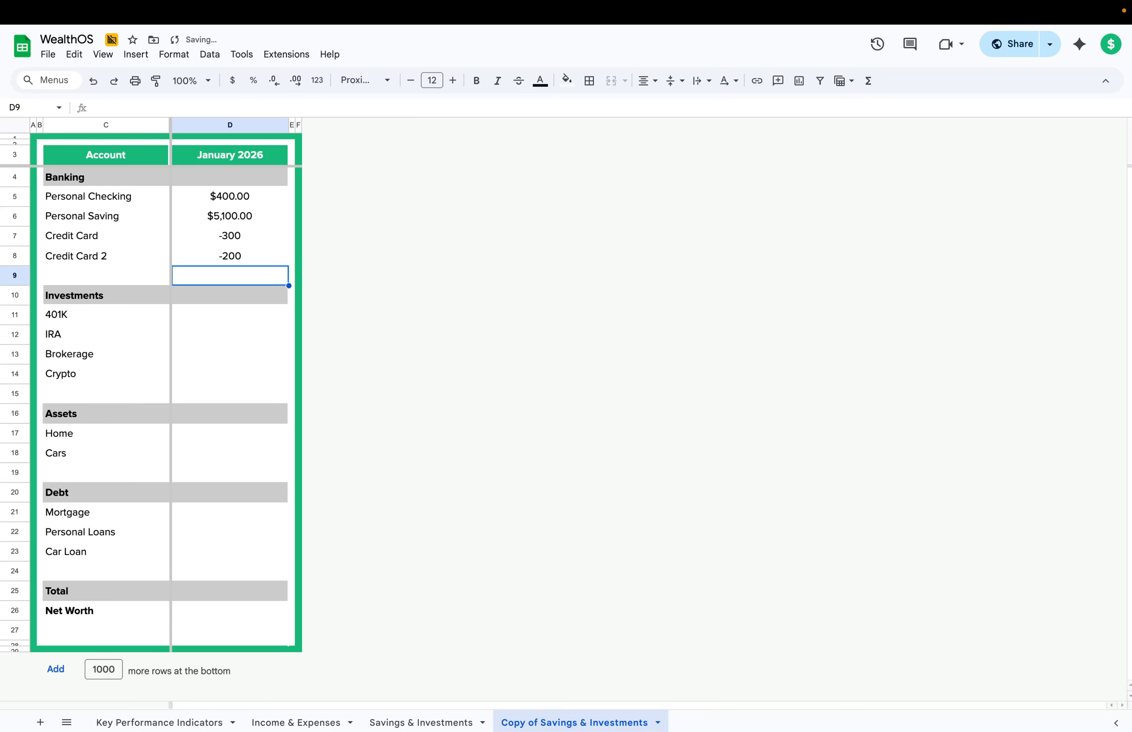
left_click_drag(227, 196, 253, 612)
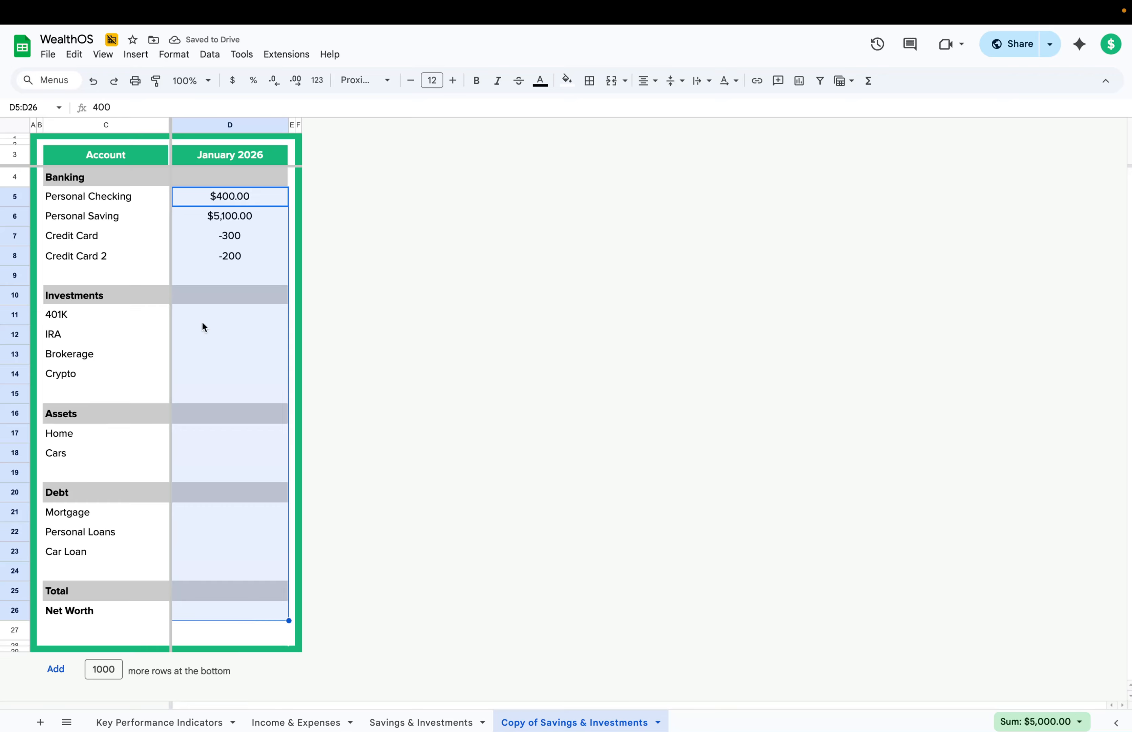
left_click(233, 81)
Enter the January 2026 investment balances: 55000 for 401K, 34000 for IRA, 3000 for Brokerage and 200 for Crypto.
left_click(205, 320)
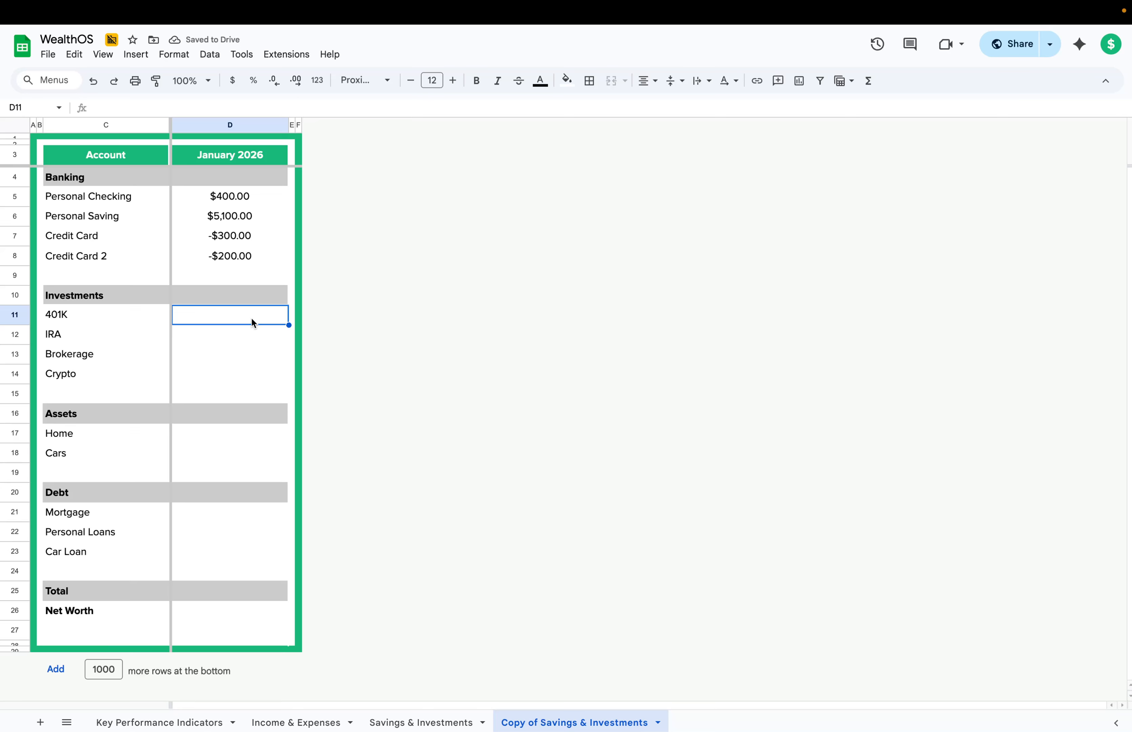
type("550000")
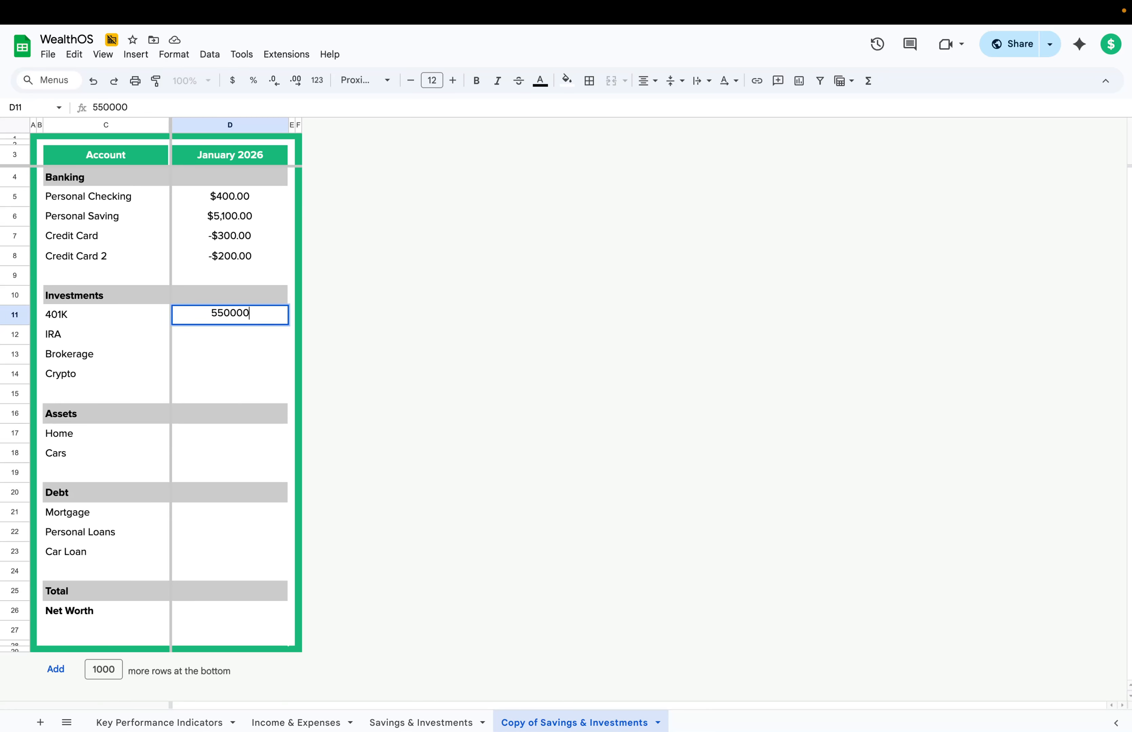
key("Return")
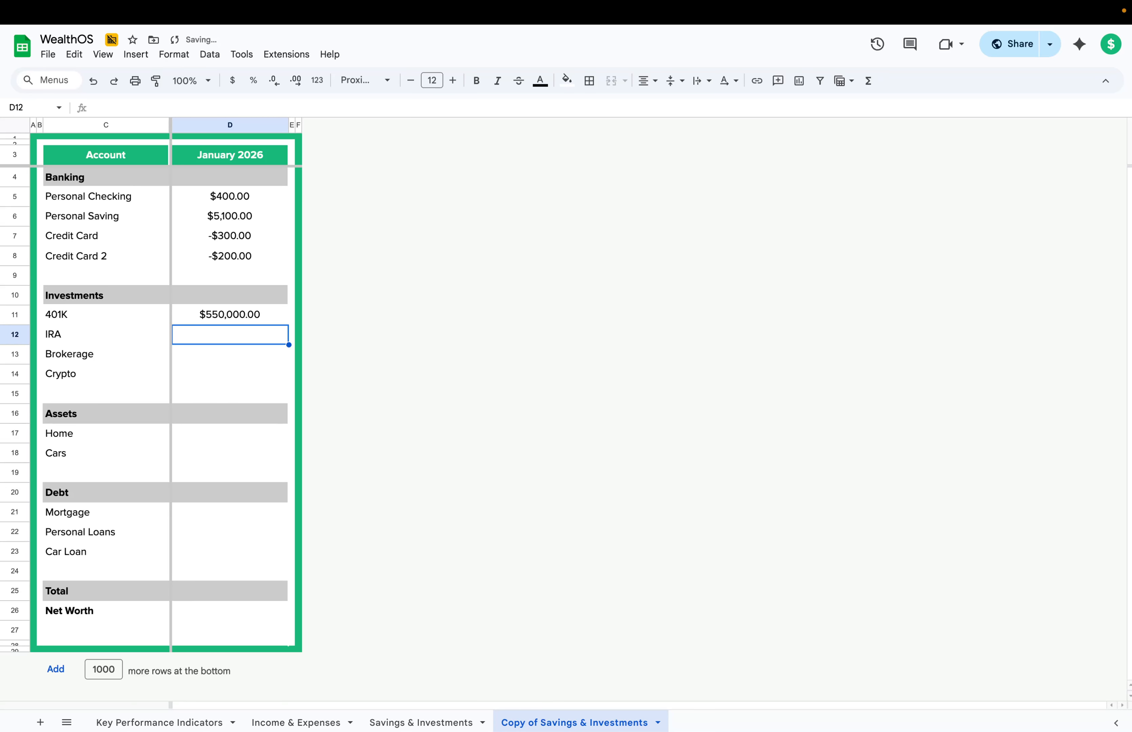
key("Up")
type("55000")
key("Return")
type("34000")
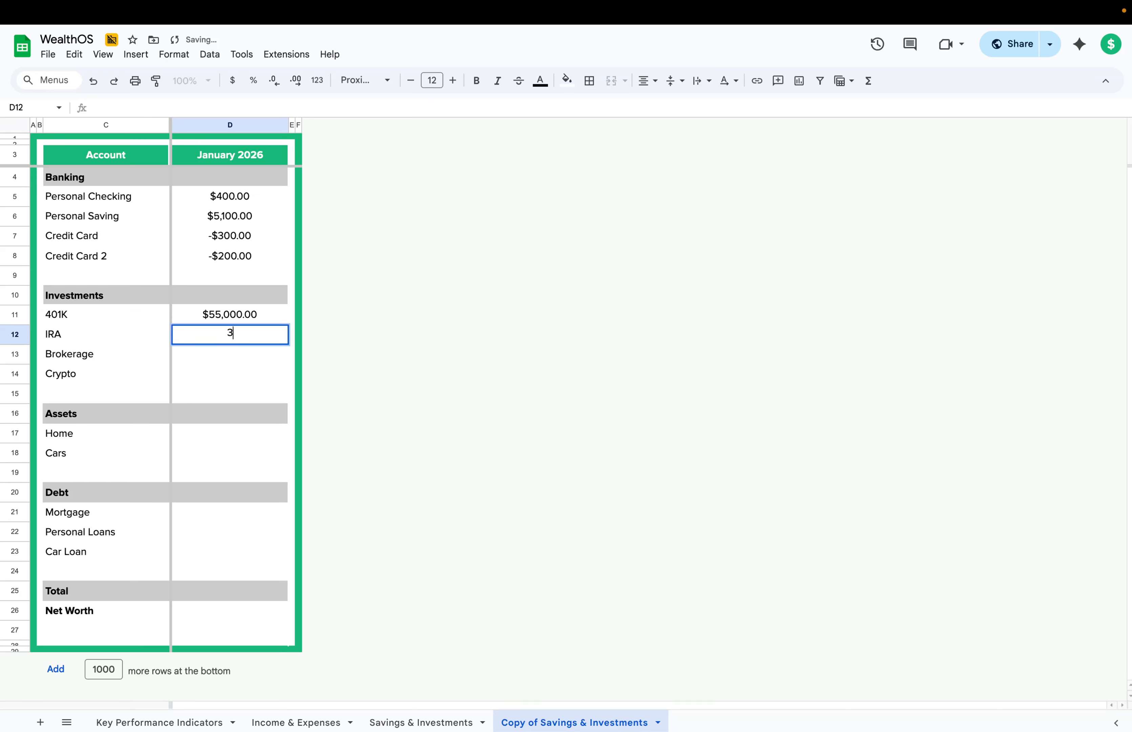
key("Return")
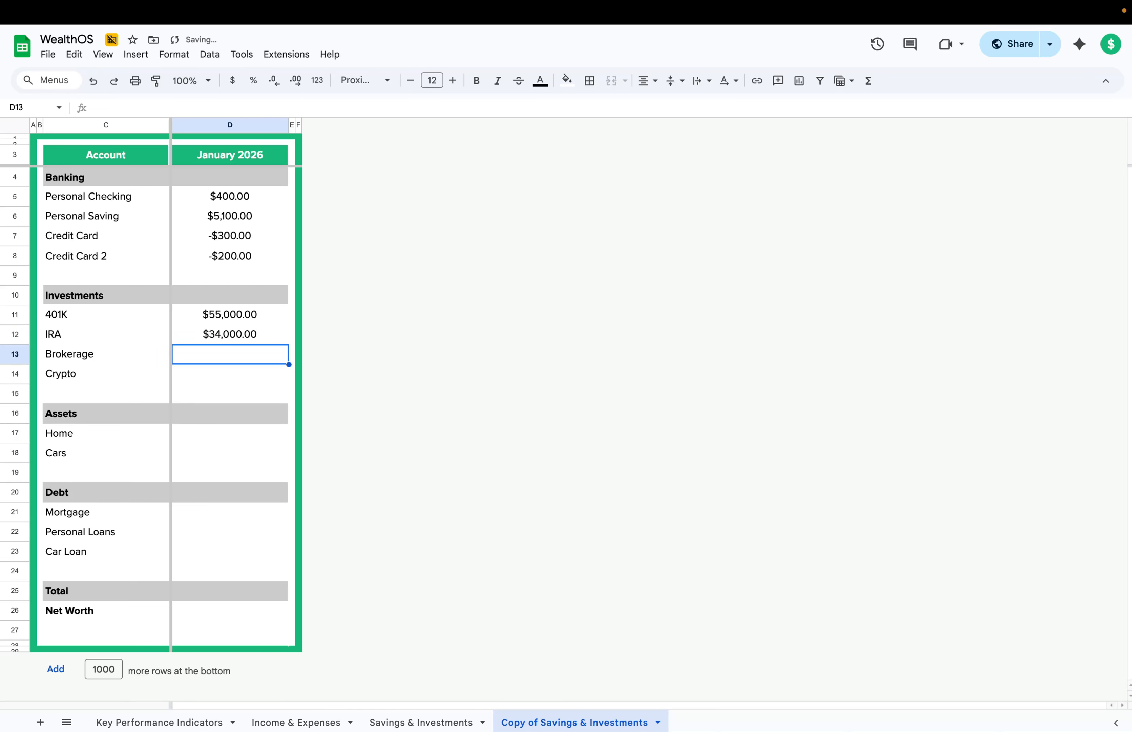
type("3000")
key("Return")
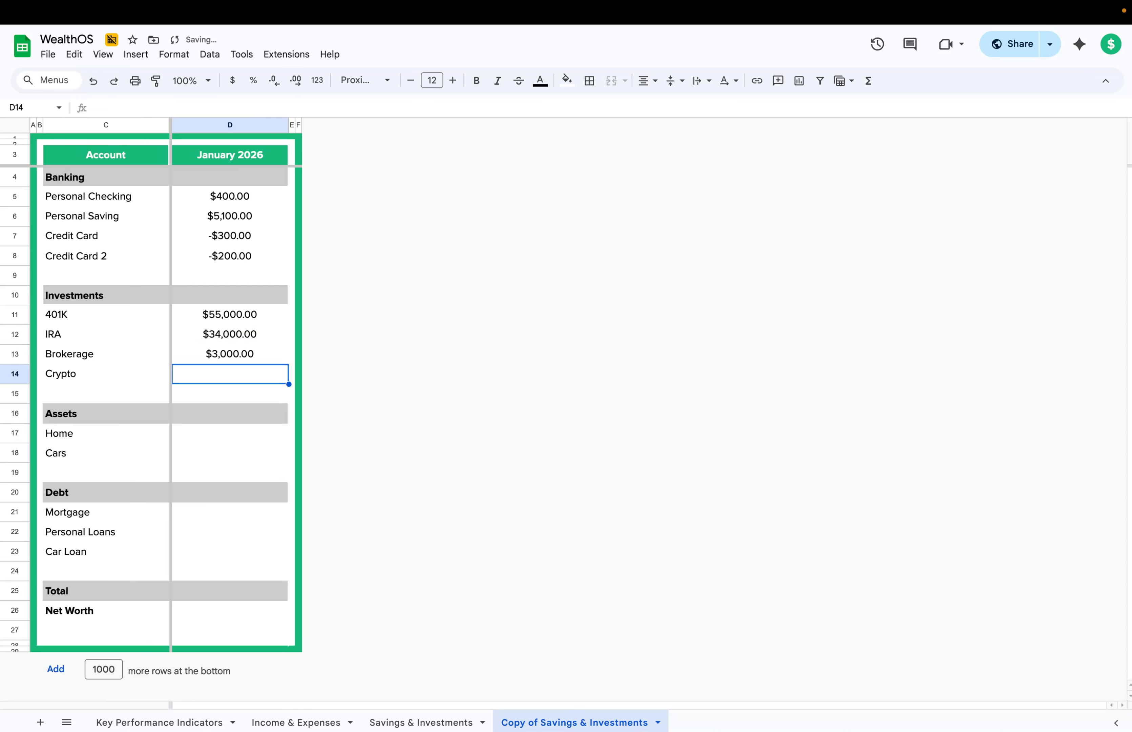
type("200")
key("Return")
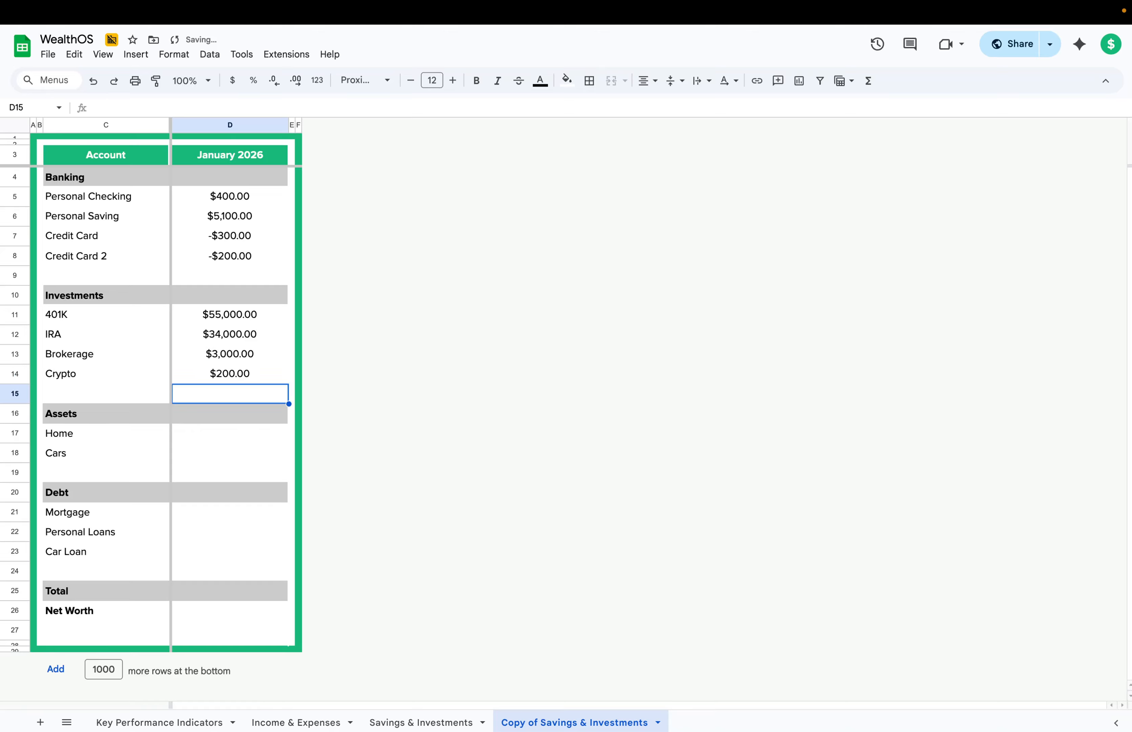
Enter 450000 as the January 2026 value for Home under Assets.
left_click(243, 431)
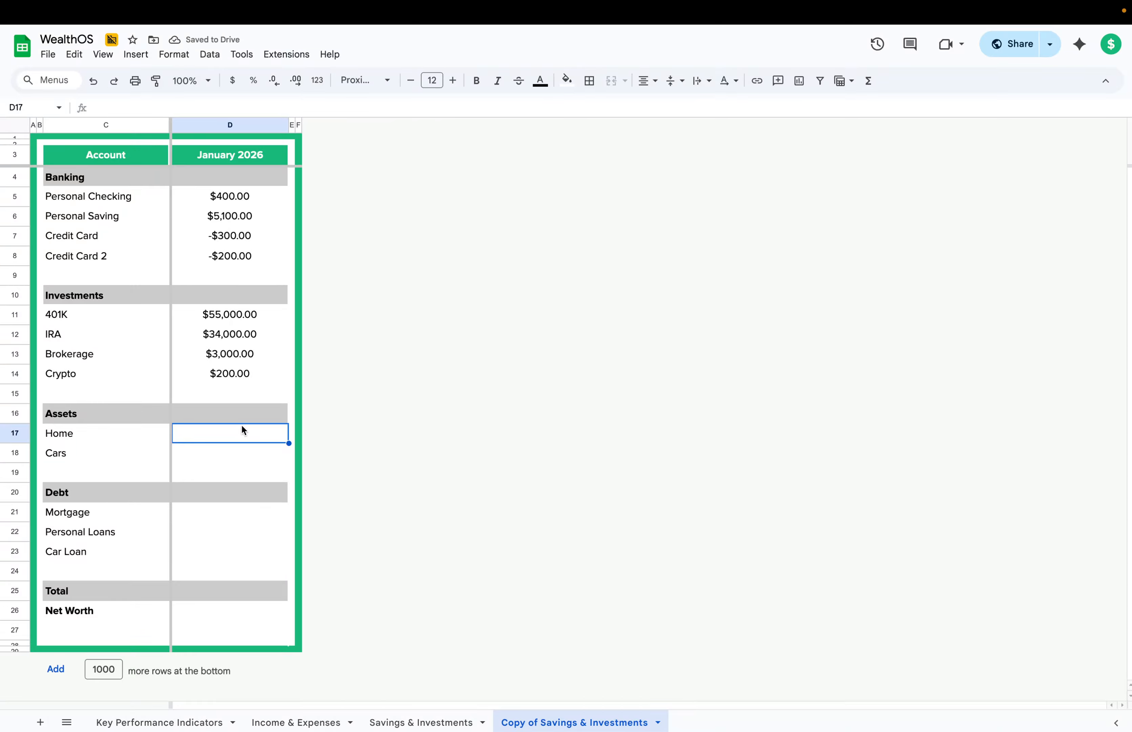
type("4500")
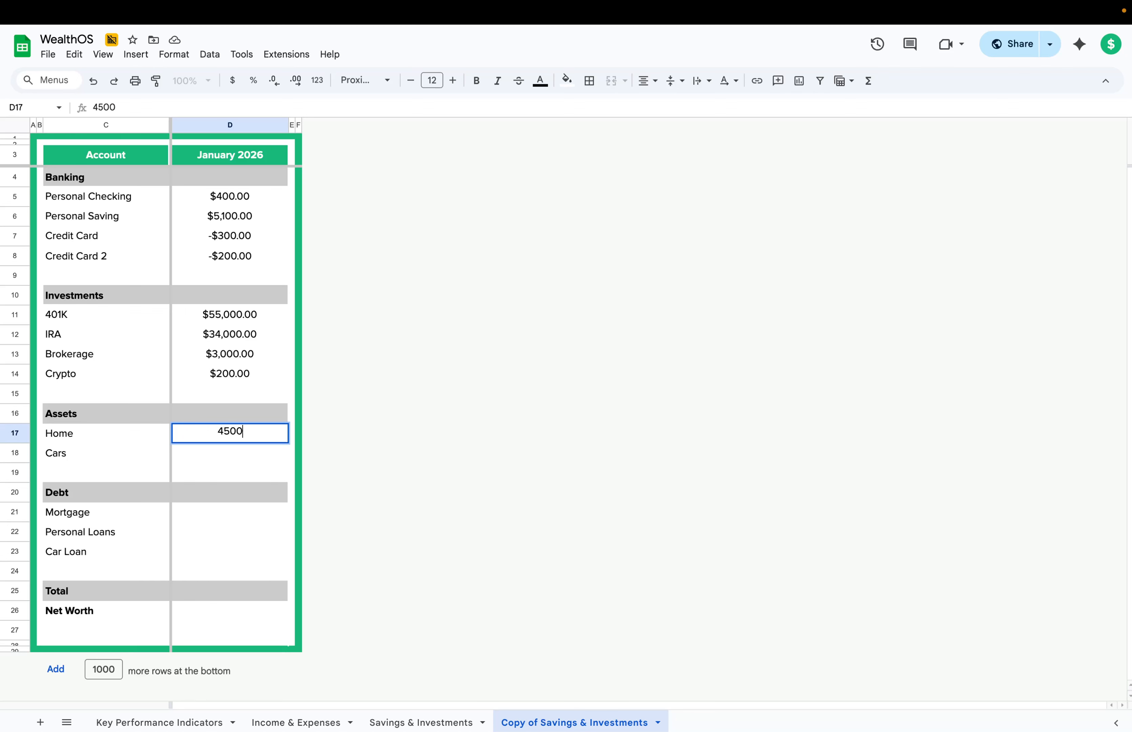
type("00")
key("BackSpace")
key("Return")
left_click(241, 434)
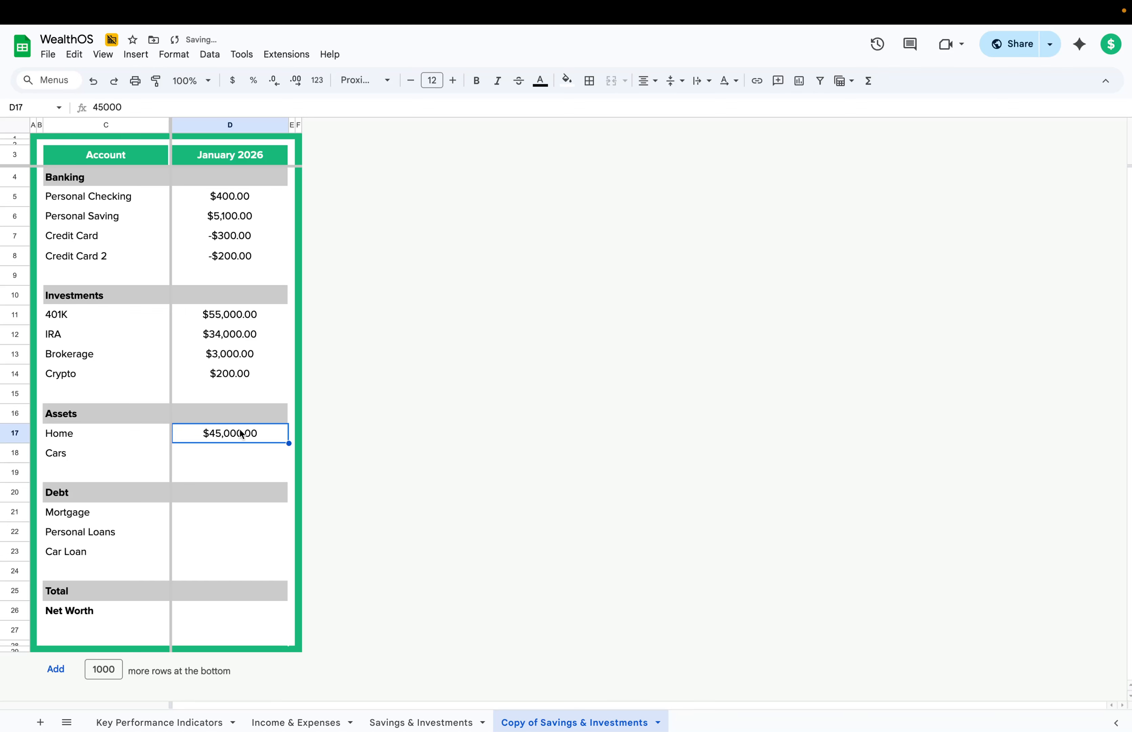
type("450000")
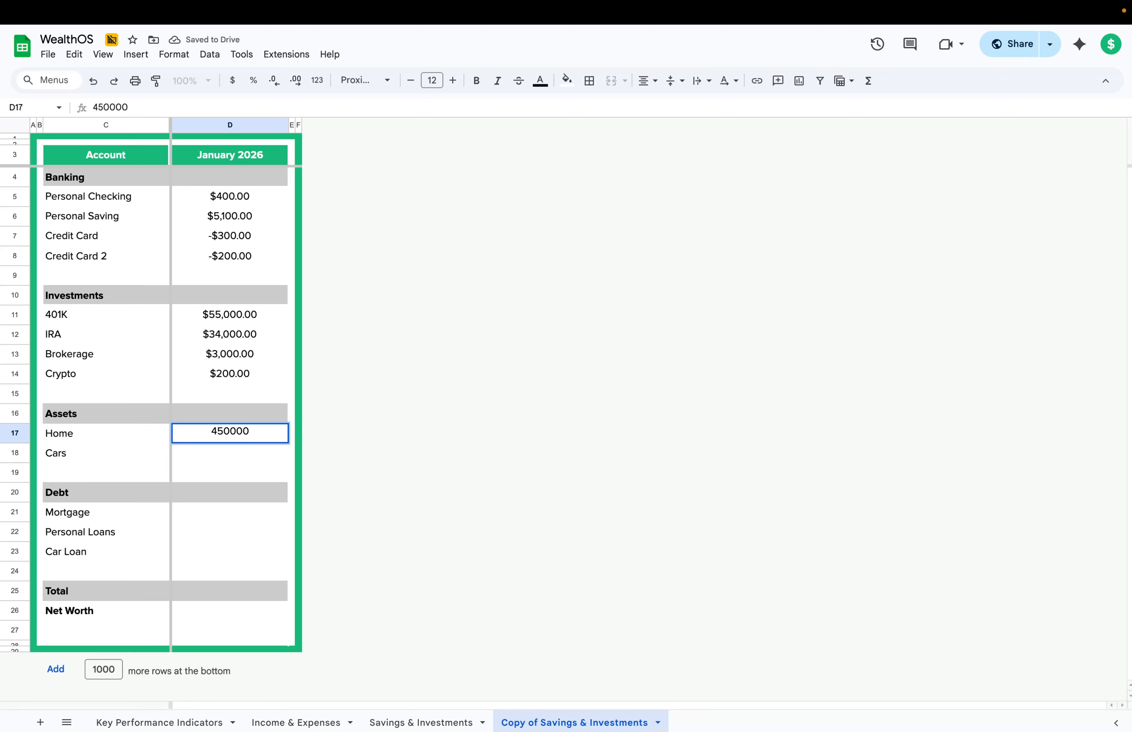
key("Return")
Enter the January 2026 debt balances -320000 for Mortgage and -1000 for Personal Loans.
left_click(238, 516)
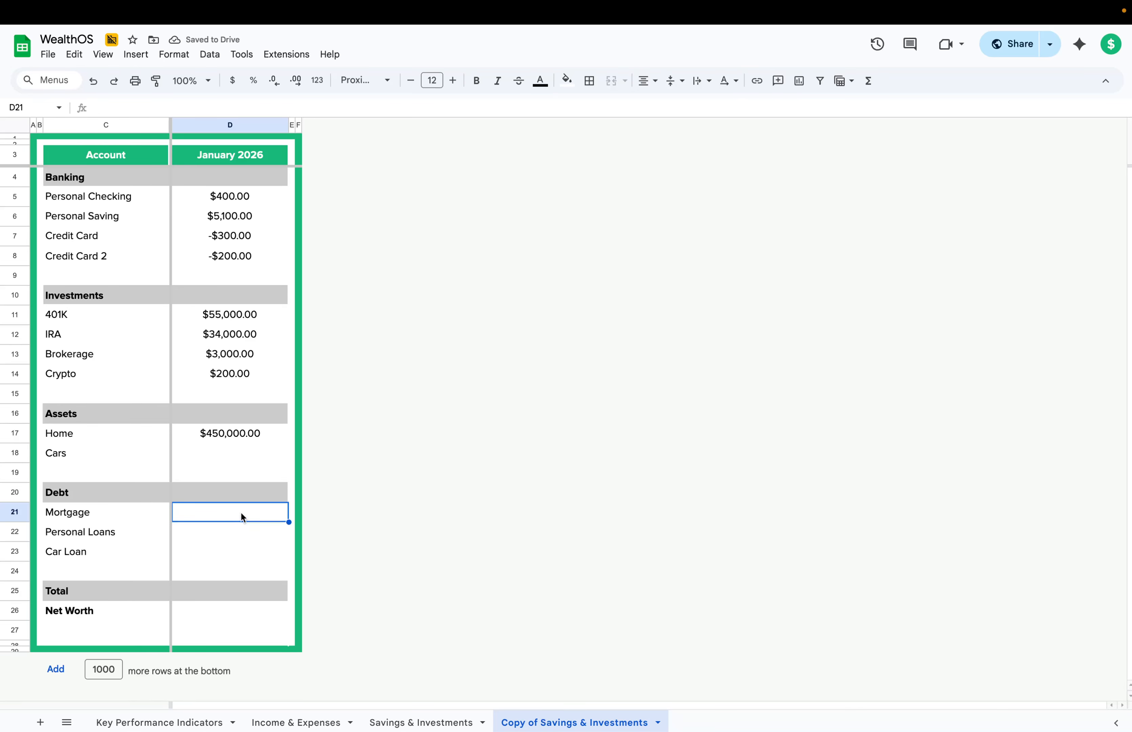
type("-")
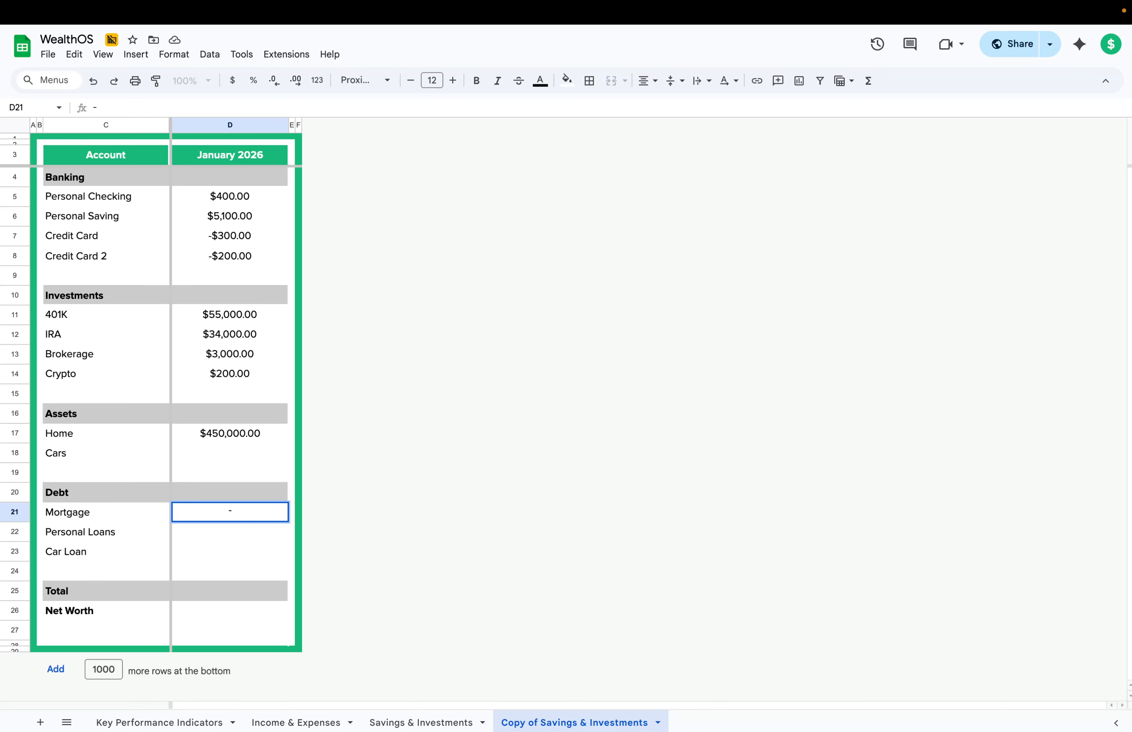
type("$320,000")
key("Return")
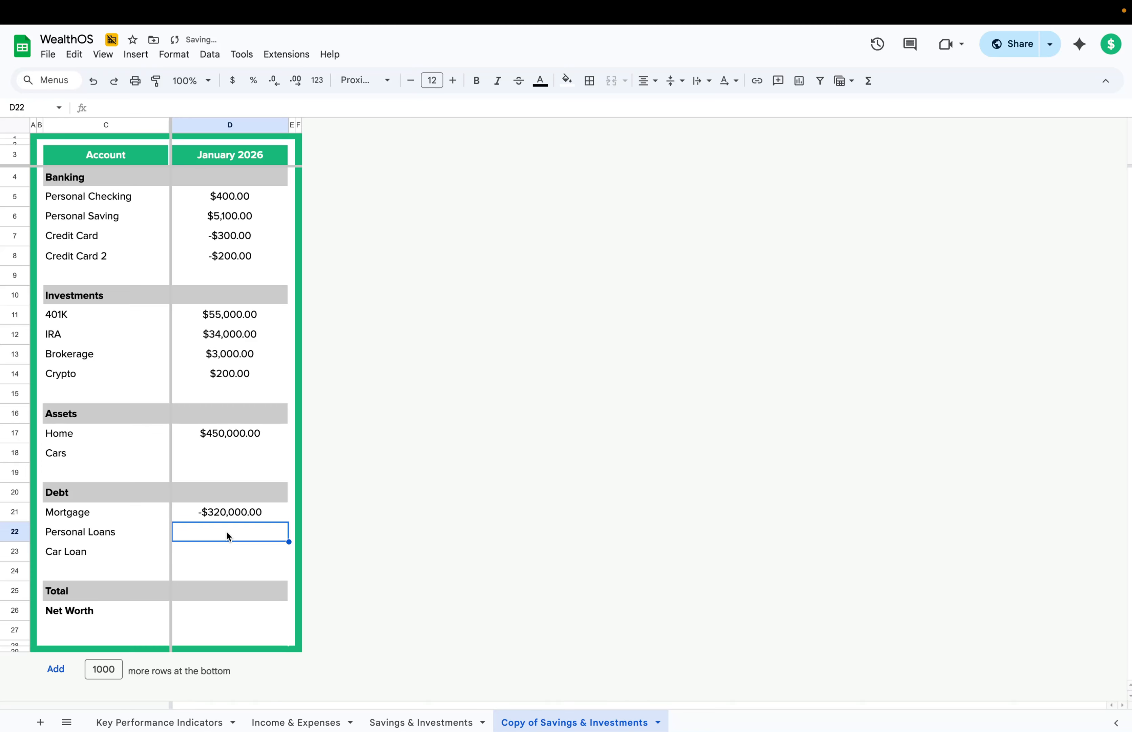
type("-1000")
key("Return")
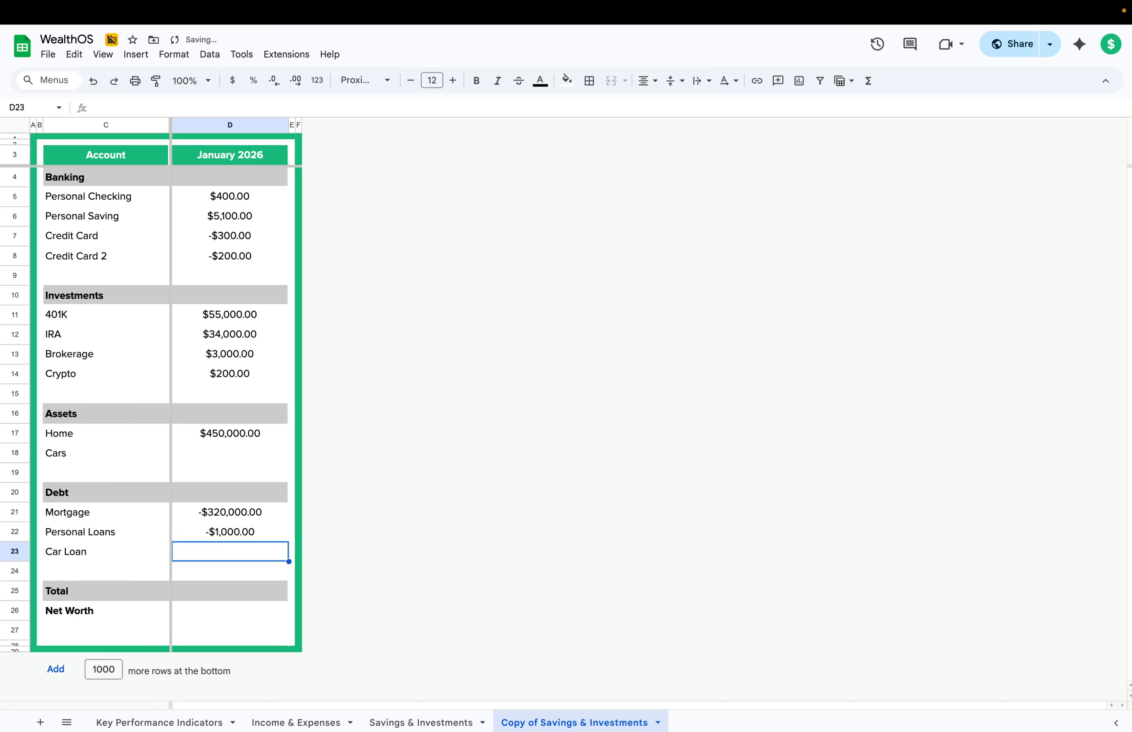
Enter -12000 as the January 2026 balance for Car Loan.
type("-")
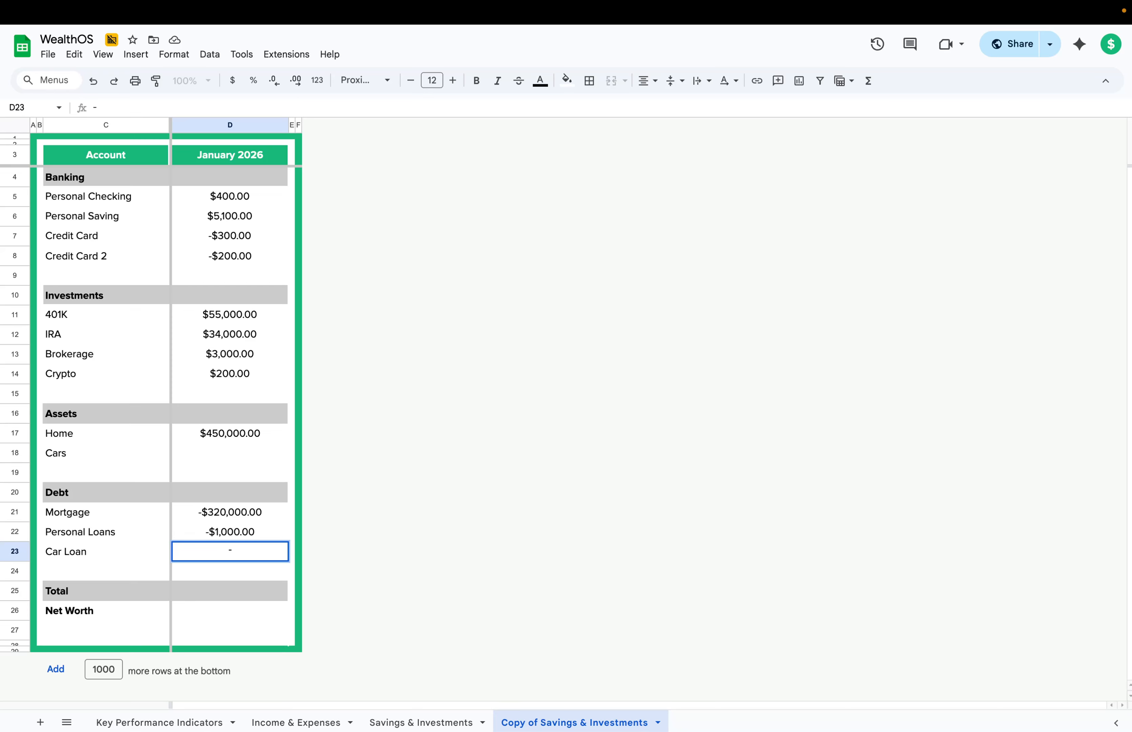
type("12-000")
key("BackSpace")
key("BackSpace")
key("BackSpace")
key("BackSpace")
type("000")
Enter 30000 as the January 2026 value for Cars under Assets.
left_click(255, 455)
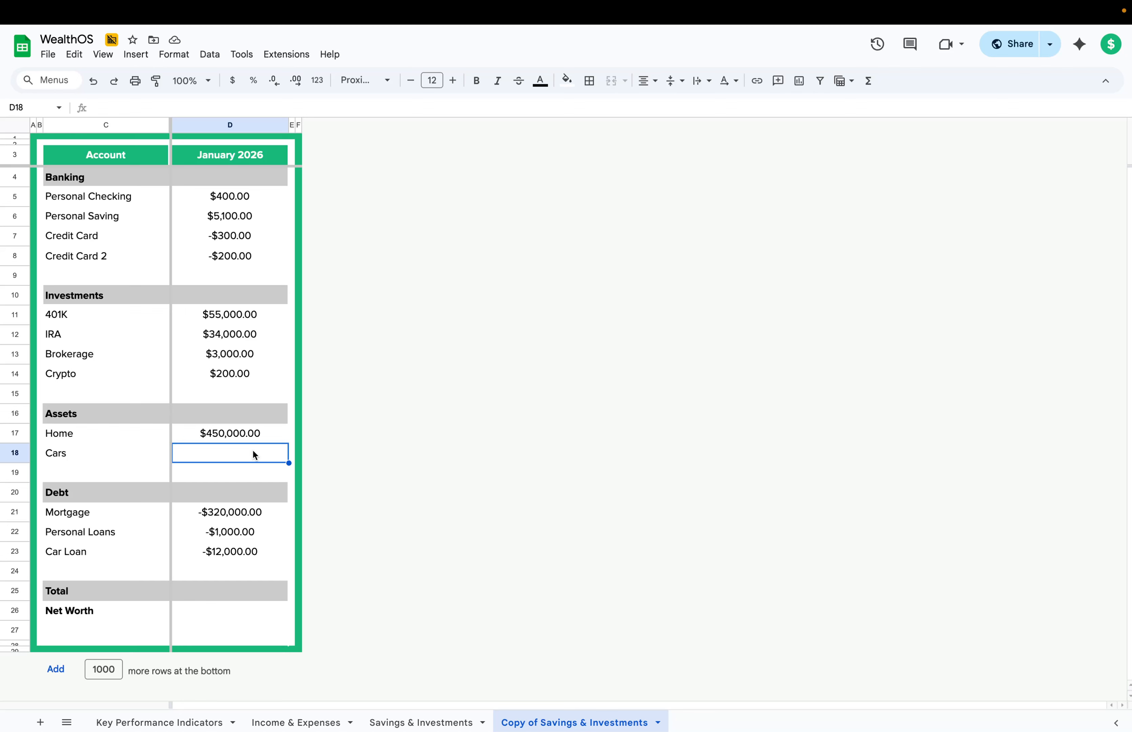
type("30000")
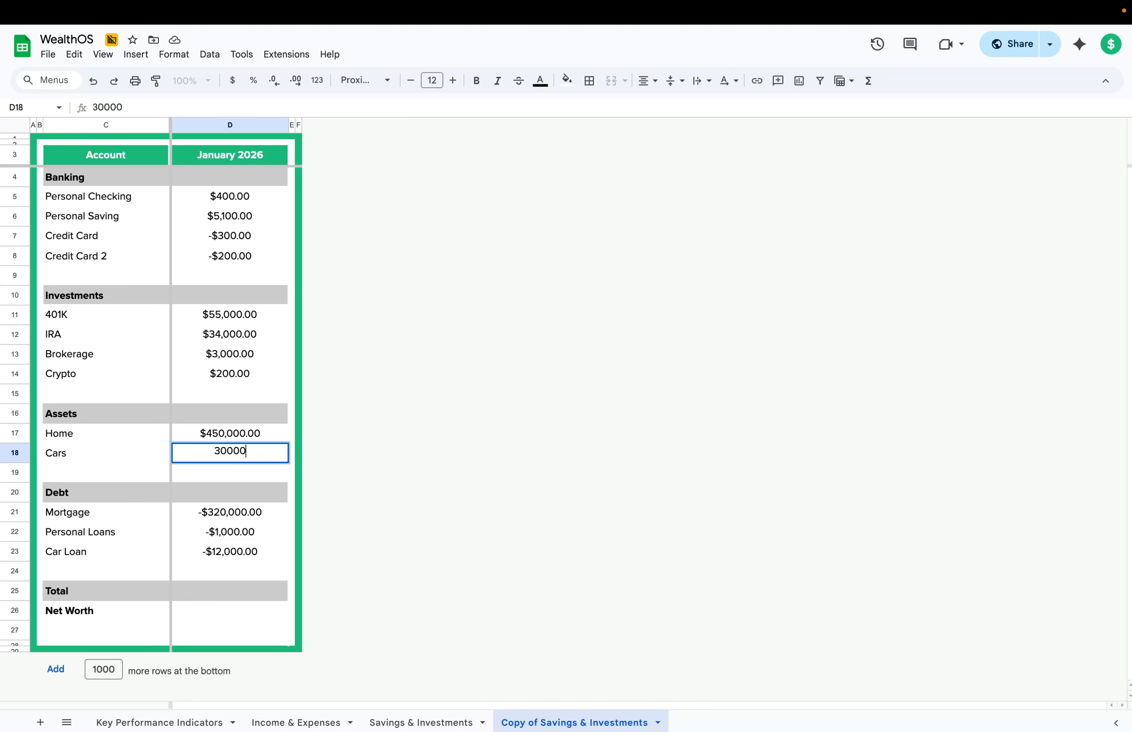
key("Return")
left_click(244, 567)
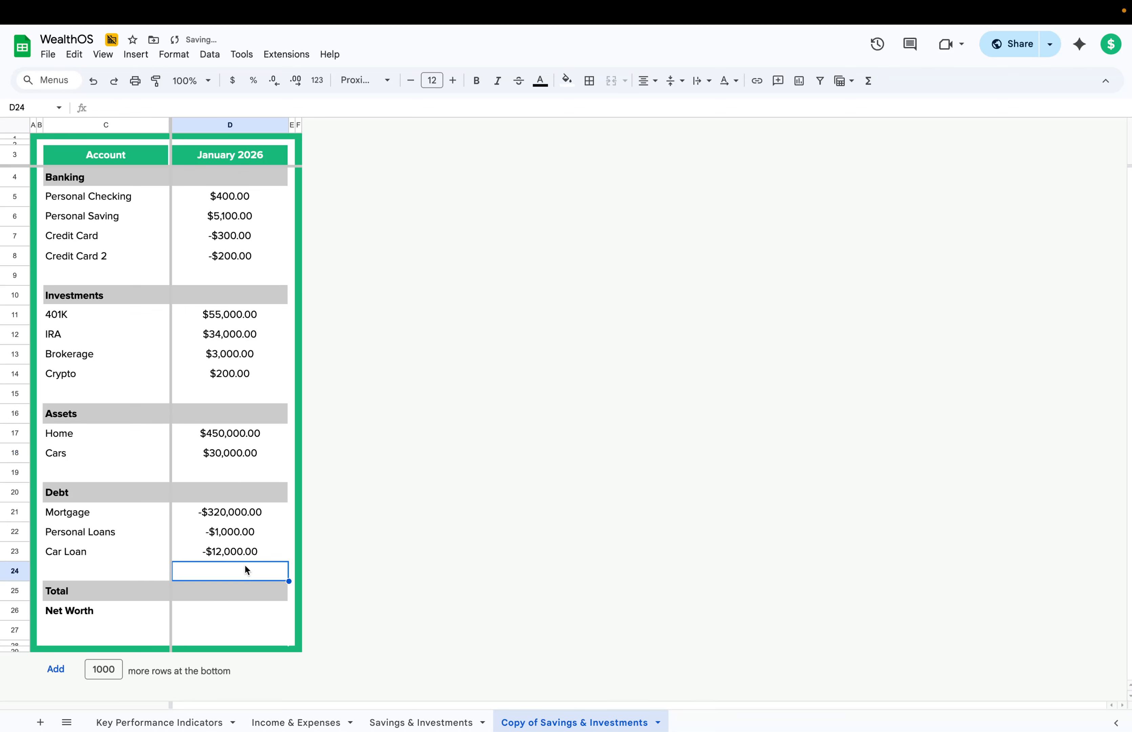
left_click(220, 613)
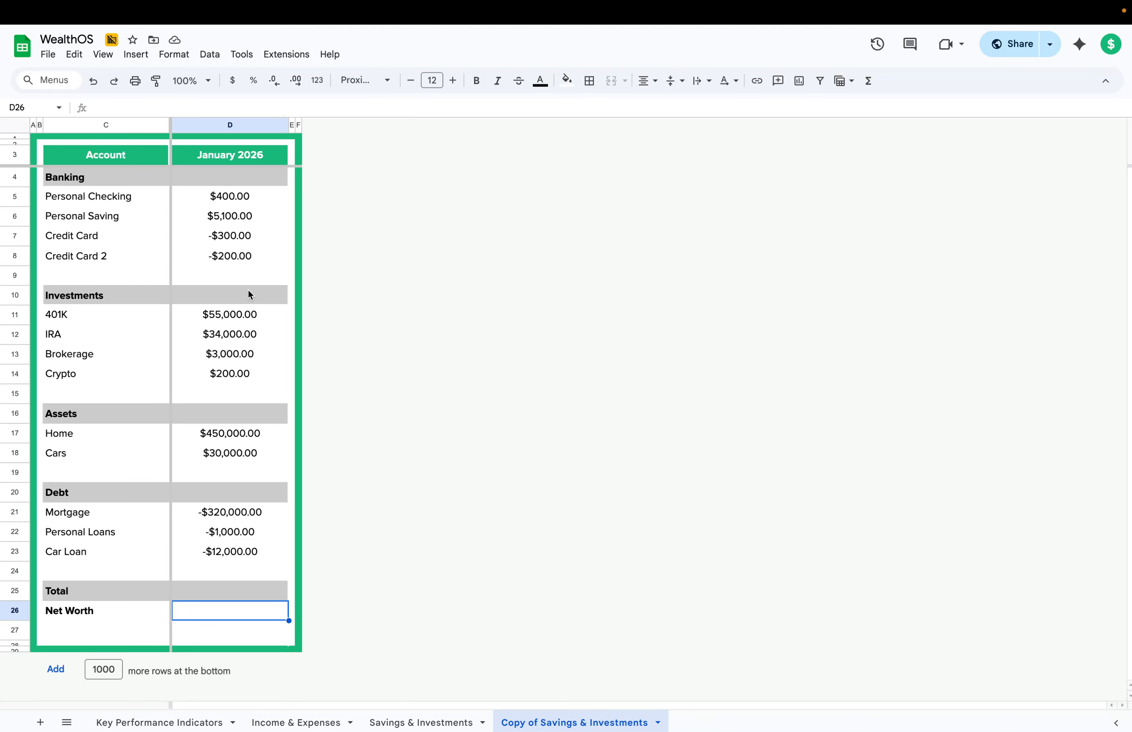
left_click(223, 197)
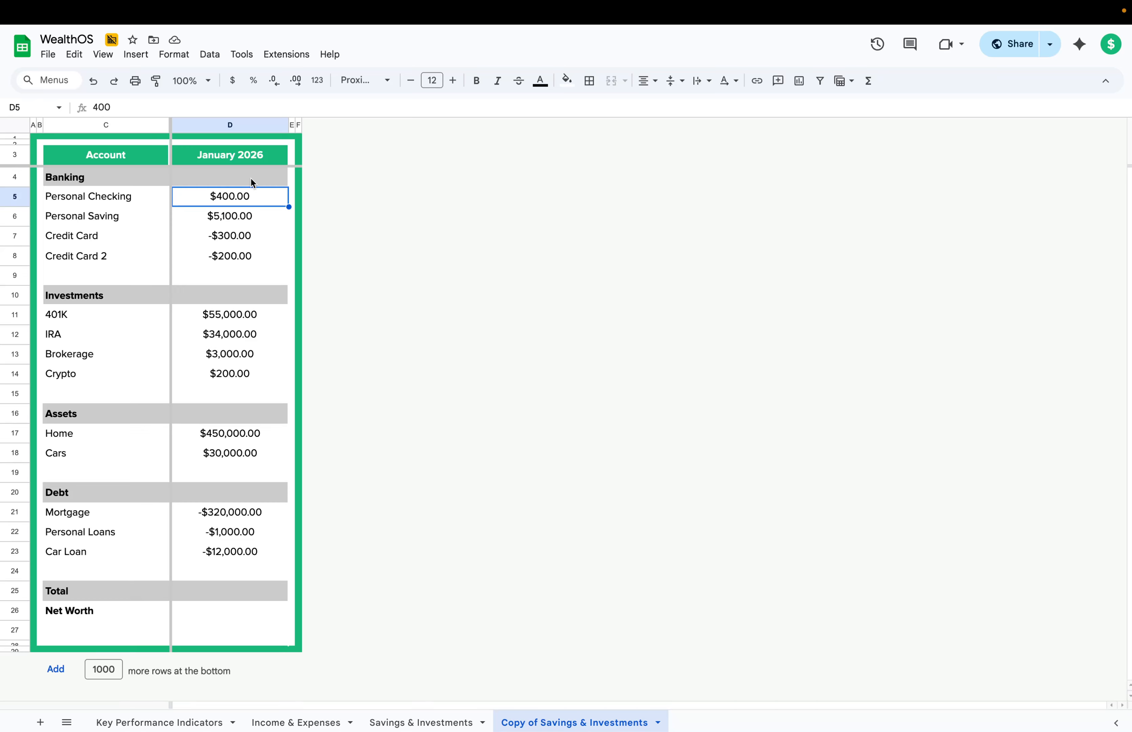
key("BackSpace")
key("Escape")
Add the Banking subtotal in D4 with the formula =SUM(D5:D8).
left_click(230, 177)
type("=sum(")
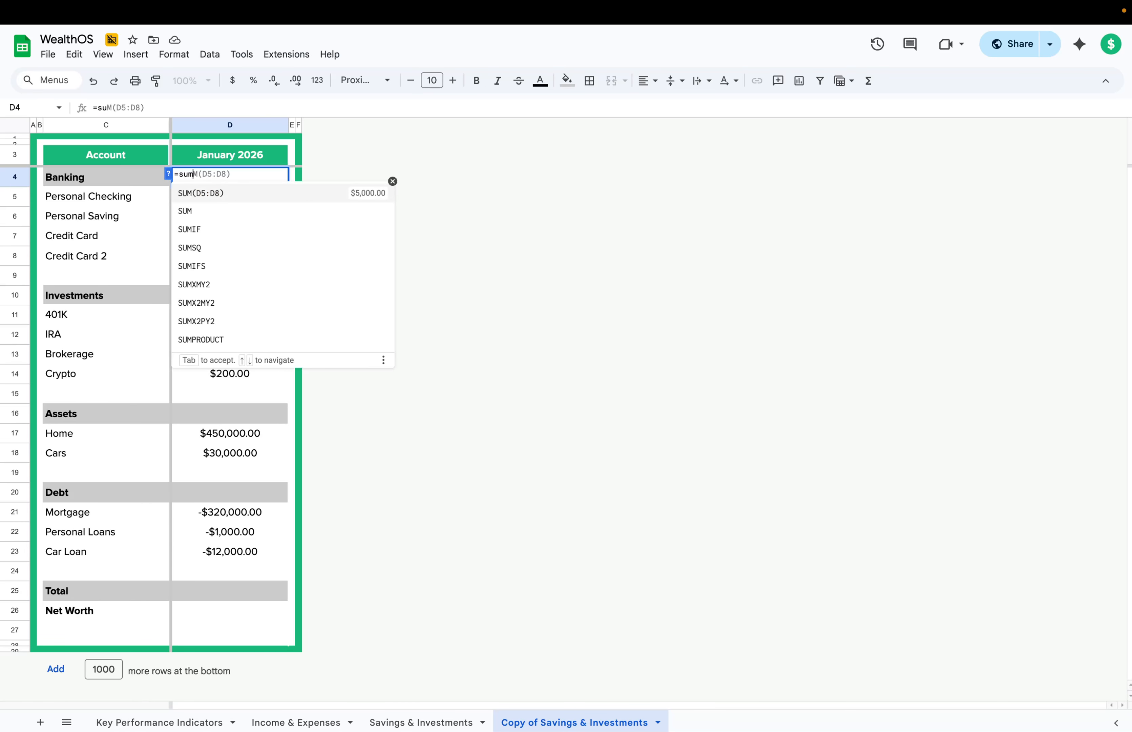
left_click_drag(230, 196, 230, 255)
key("Return")
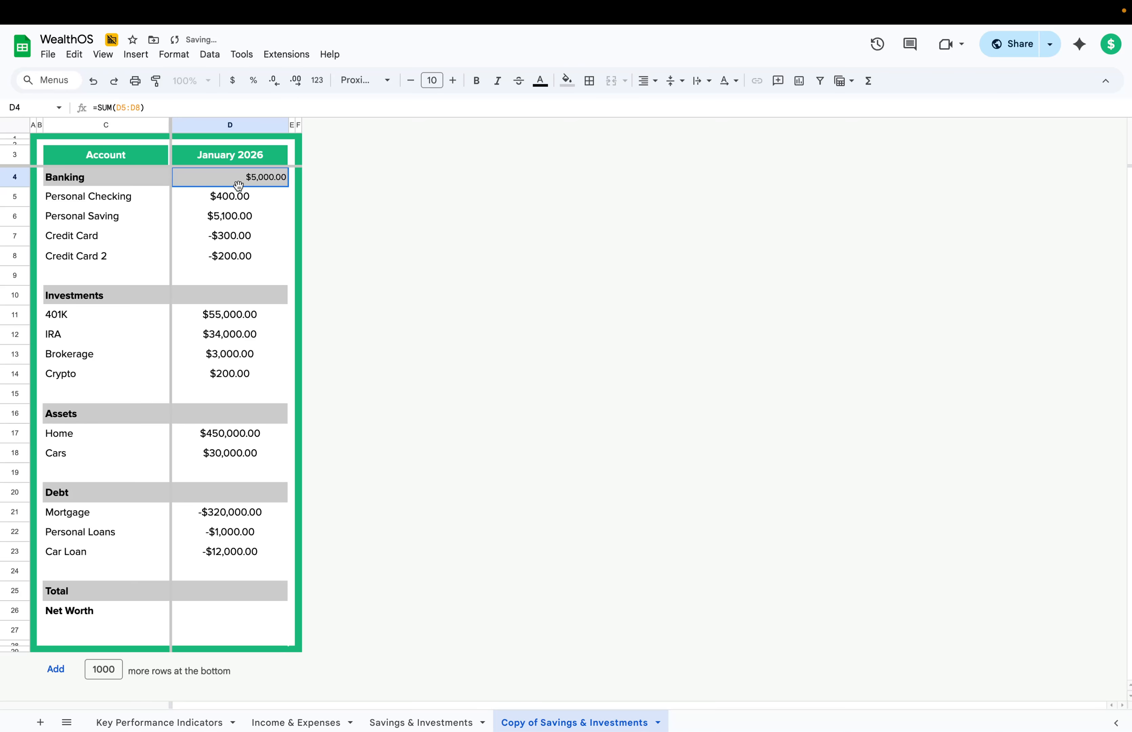
Format the Banking subtotal in D4 with font size 12, centered alignment and gray text matching the cell's fill.
left_click(454, 81)
left_click(454, 81)
left_click(648, 81)
left_click(668, 109)
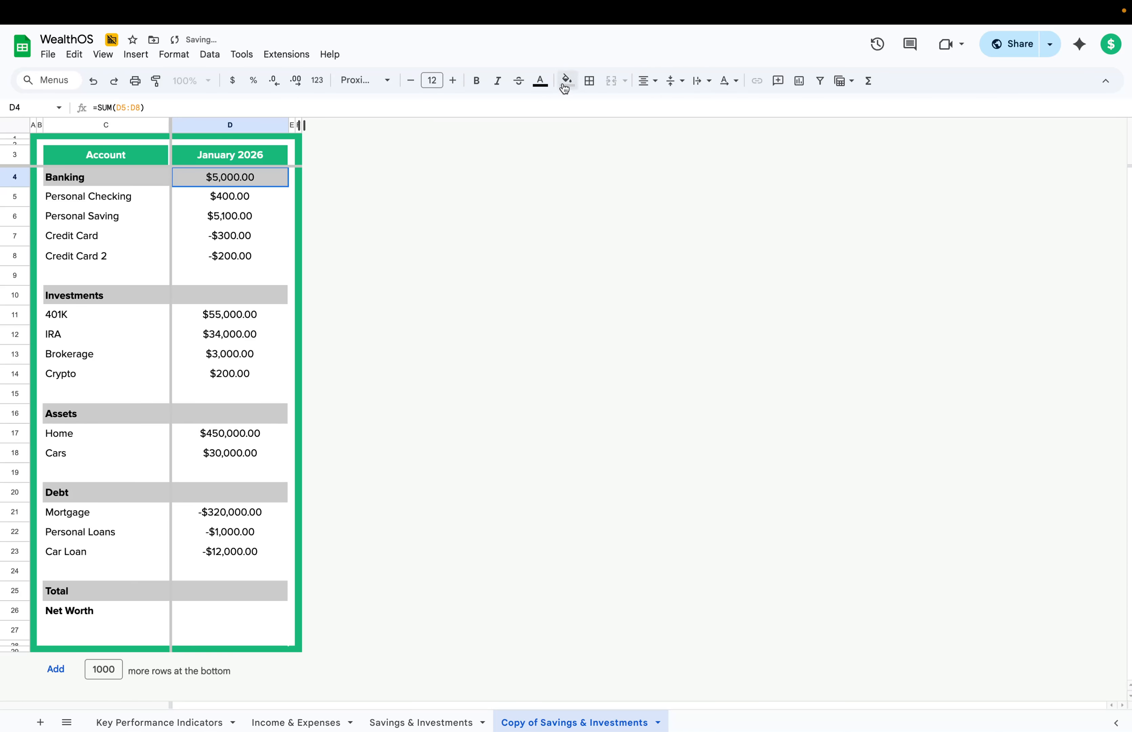
left_click(540, 81)
left_click(618, 127)
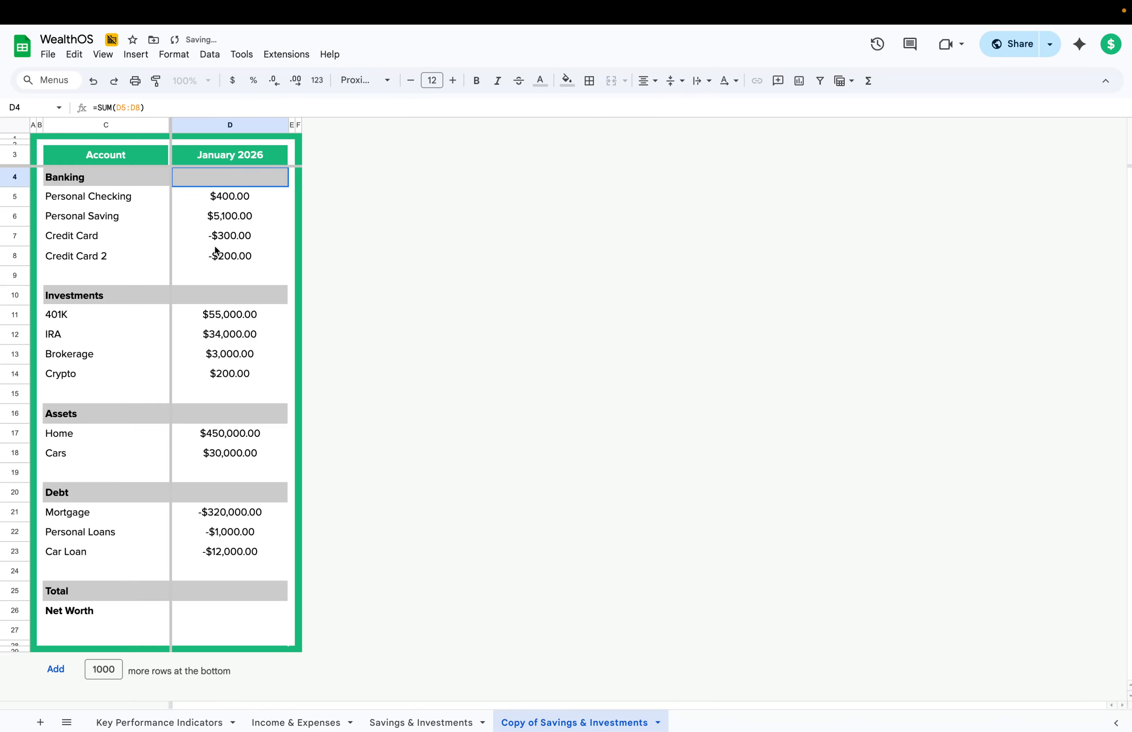
Copy the Banking subtotal formula from D4 into the Investments header cell D10, so it sums D11:D14.
double_click(228, 180)
left_click_drag(234, 200, 232, 262)
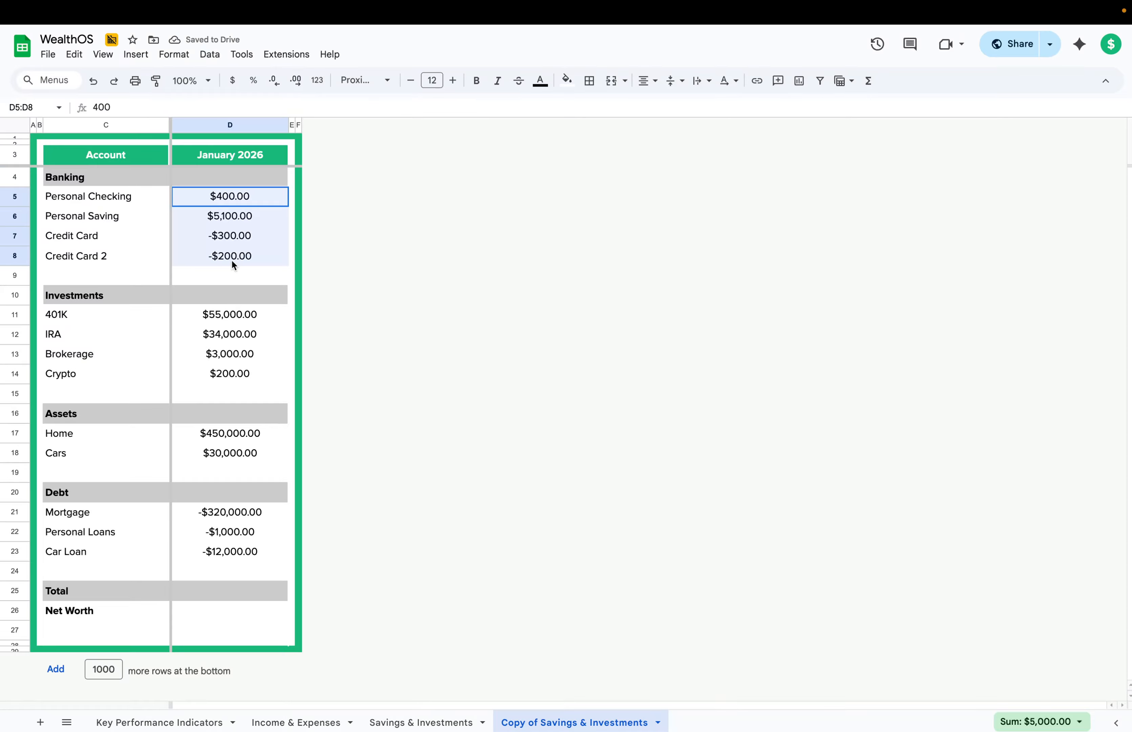
left_click(232, 297)
left_click(241, 184)
key("ctrl+c")
left_click(222, 296)
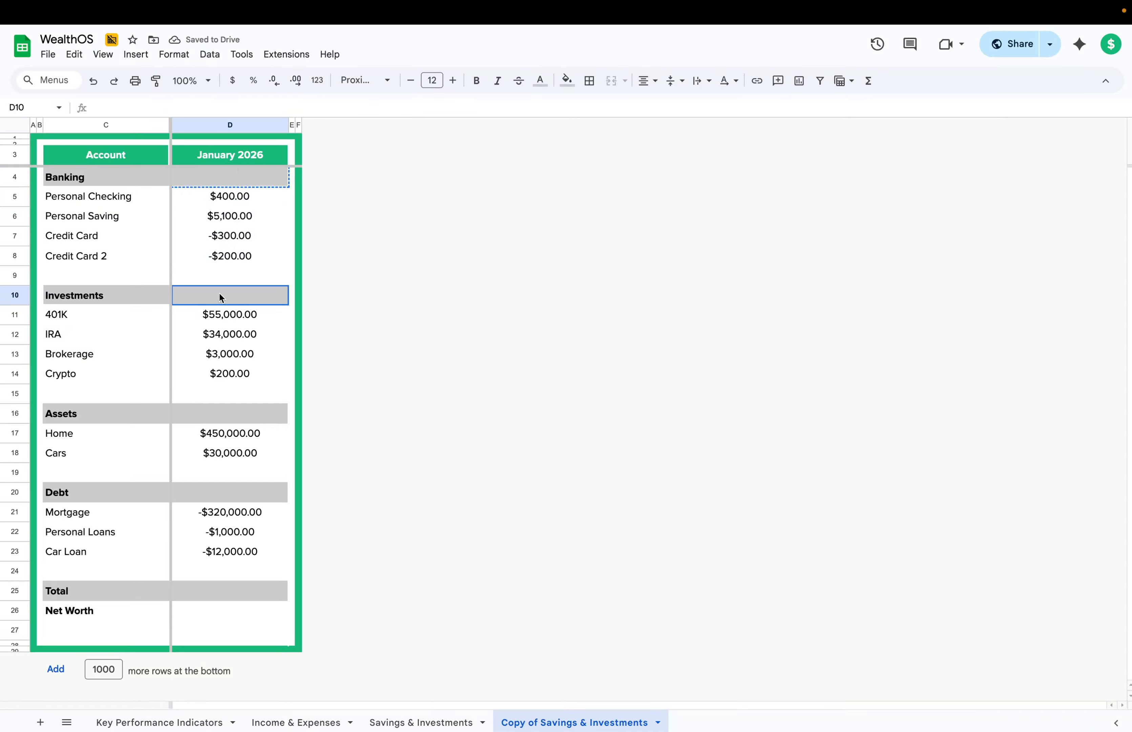
key("ctrl+v")
key("Return")
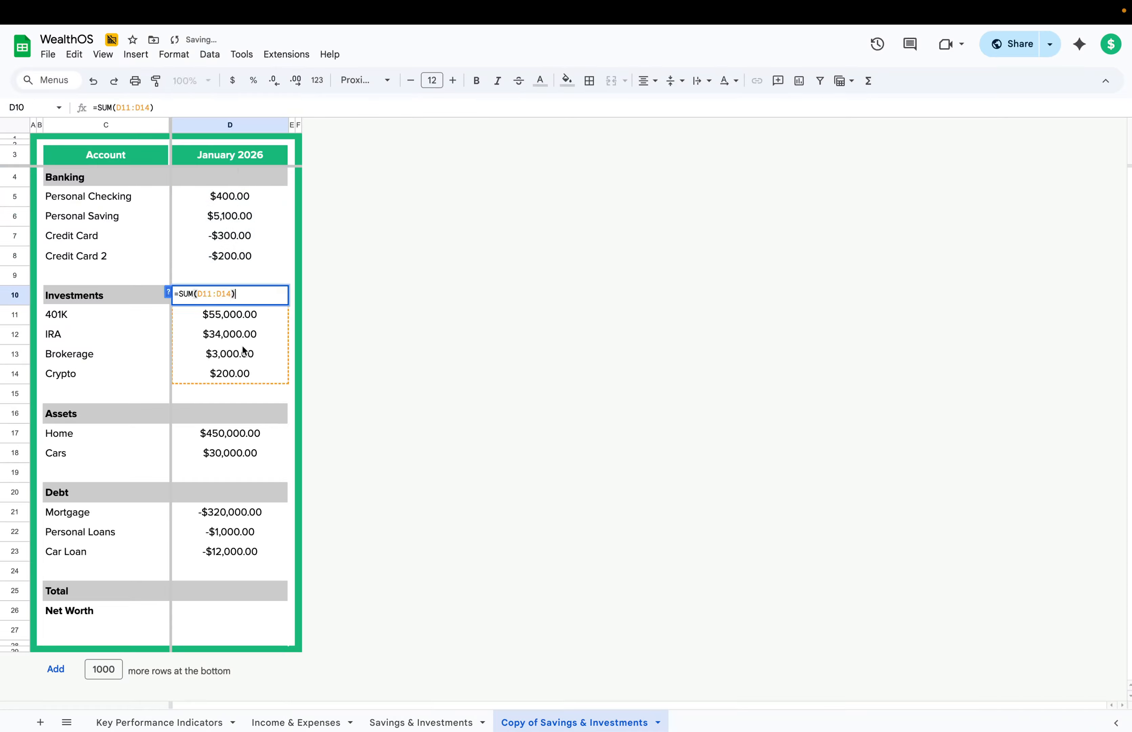
left_click(234, 421)
key("Return")
key("Return")
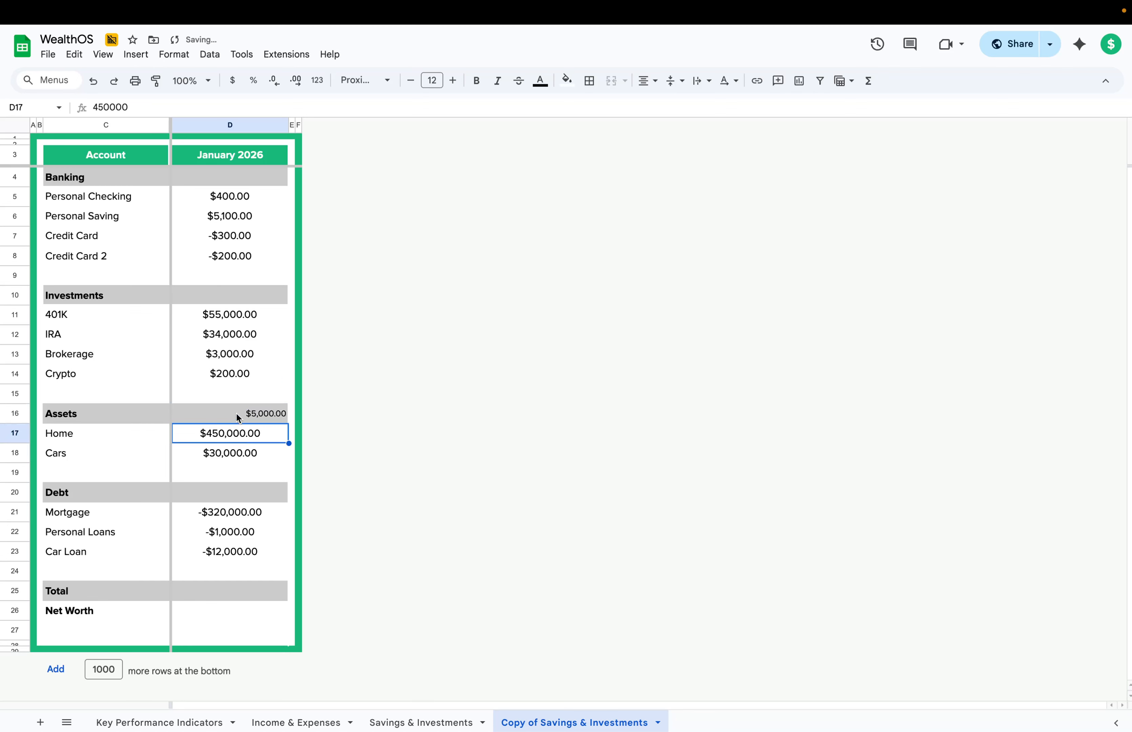
left_click(238, 415)
key("Delete")
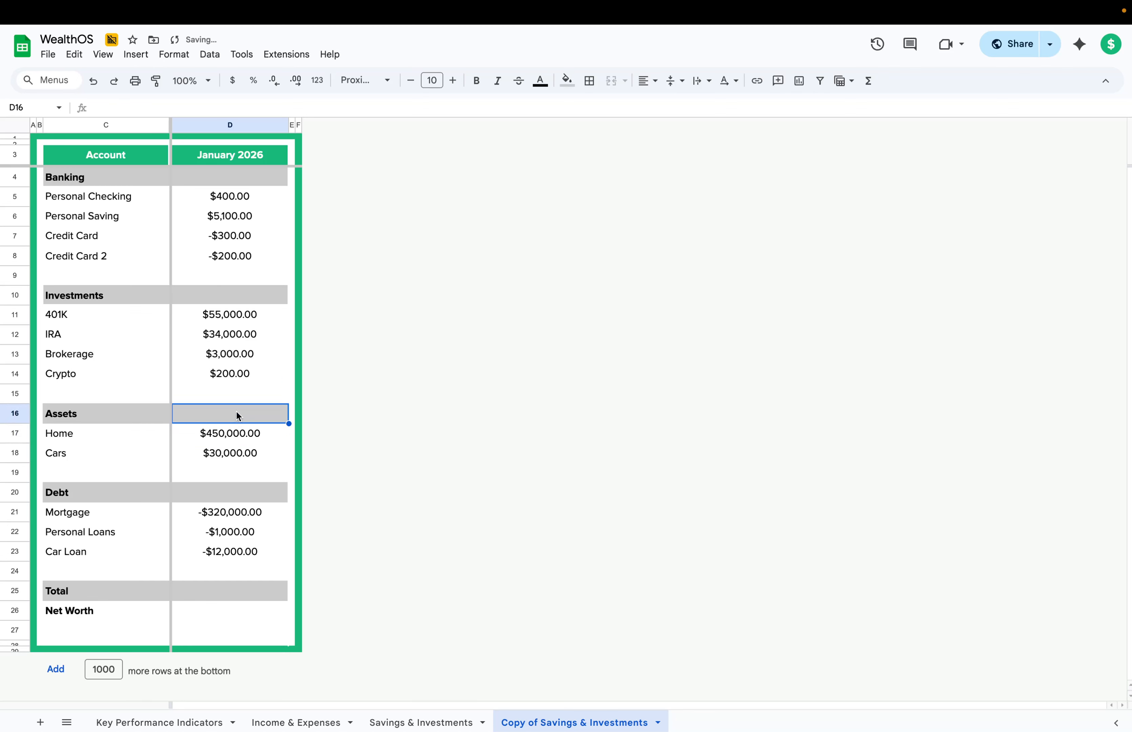
Copy the Investments subtotal into the Assets header cell D16 and change its formula to =SUM(D17:D18).
left_click(217, 294)
key("ctrl+c")
left_click(243, 417)
key("ctrl+v")
double_click(245, 419)
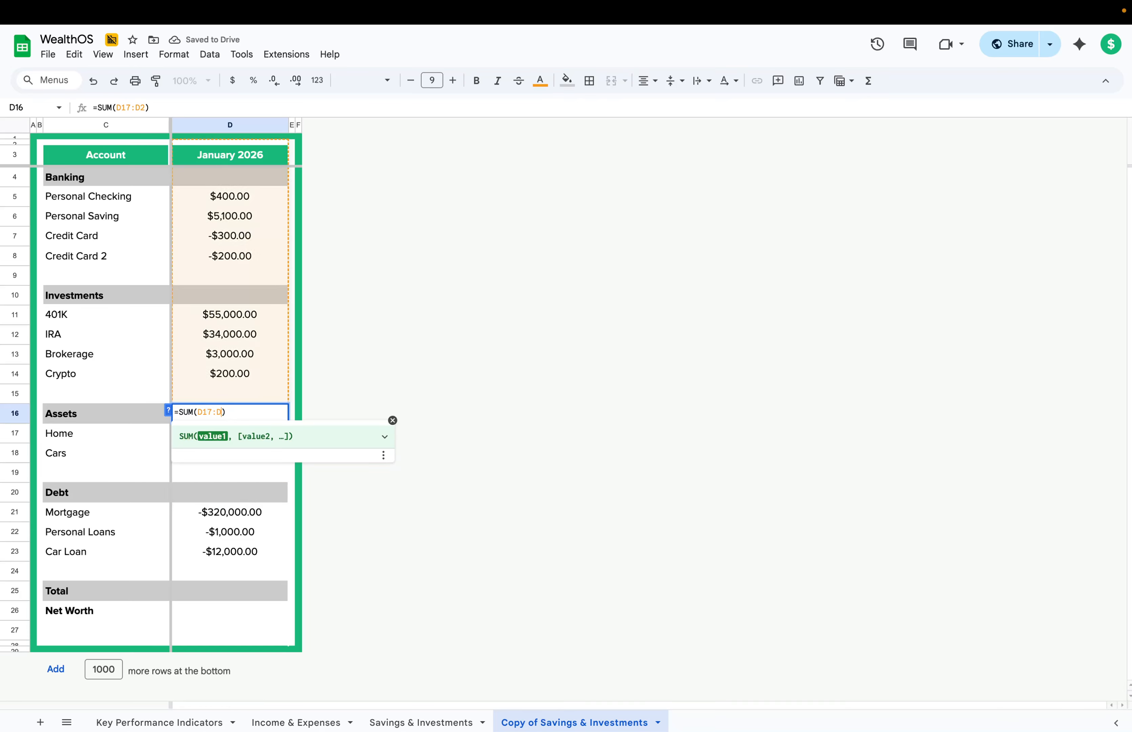
key("Return")
Copy the Assets subtotal into the Debt header cell D20 and adjust its range to sum Mortgage through Car Loan.
left_click(276, 422)
key("ctrl+c")
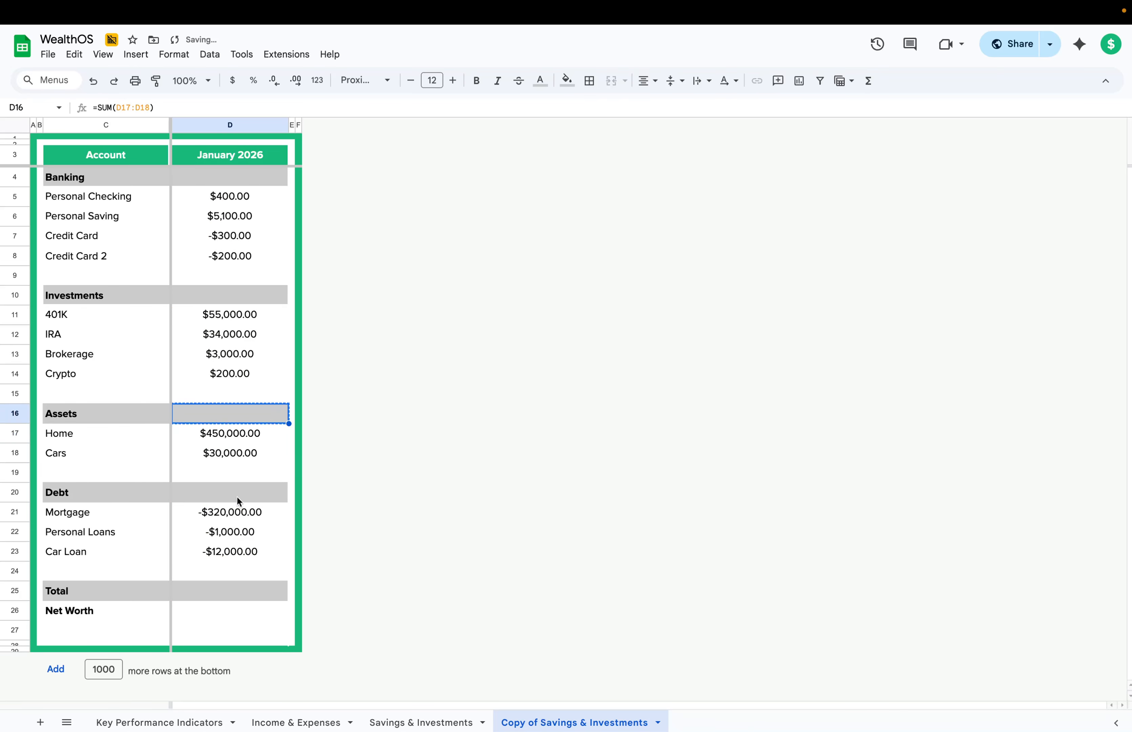
left_click(234, 493)
key("ctrl+v")
double_click(233, 492)
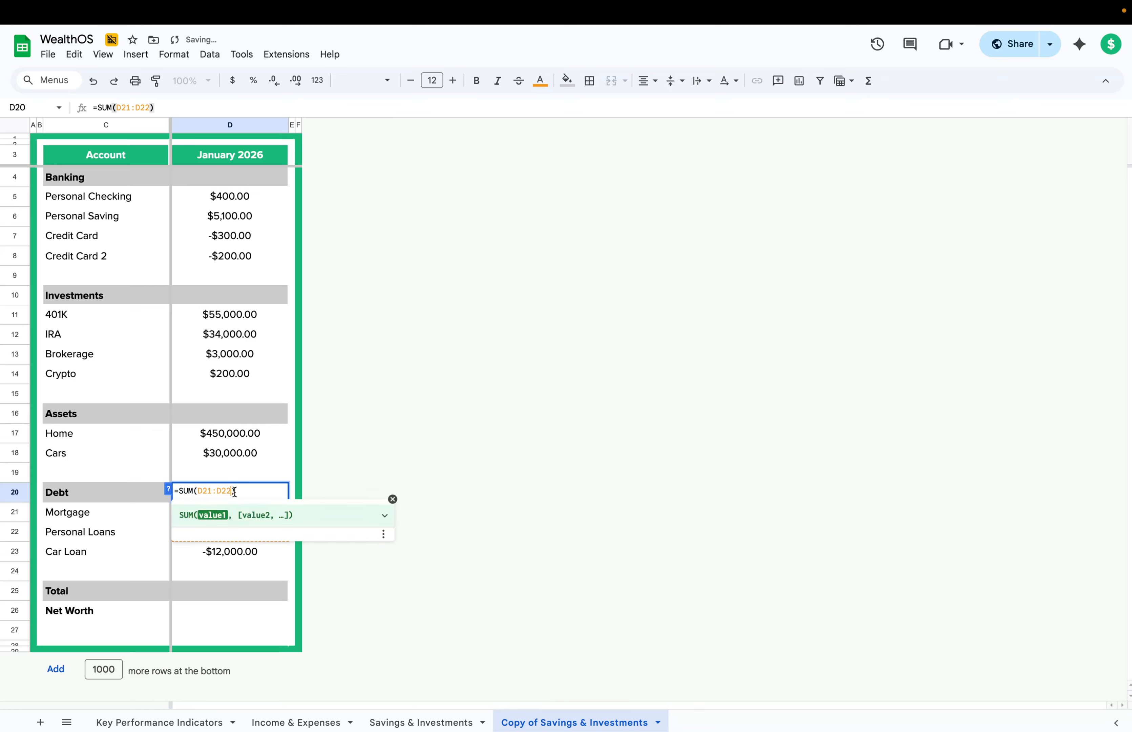
key("Return")
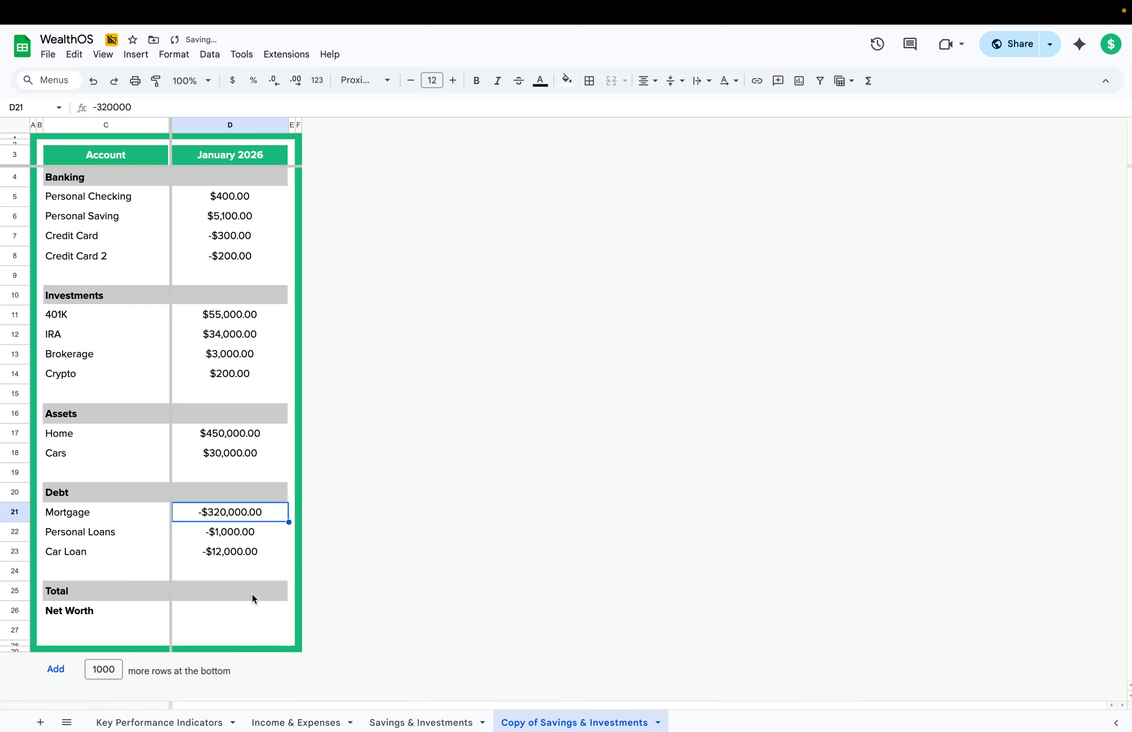
Calculate Net Worth in D26 by adding the four section subtotals with the formula =D20+D16+D10+D4.
left_click(234, 614)
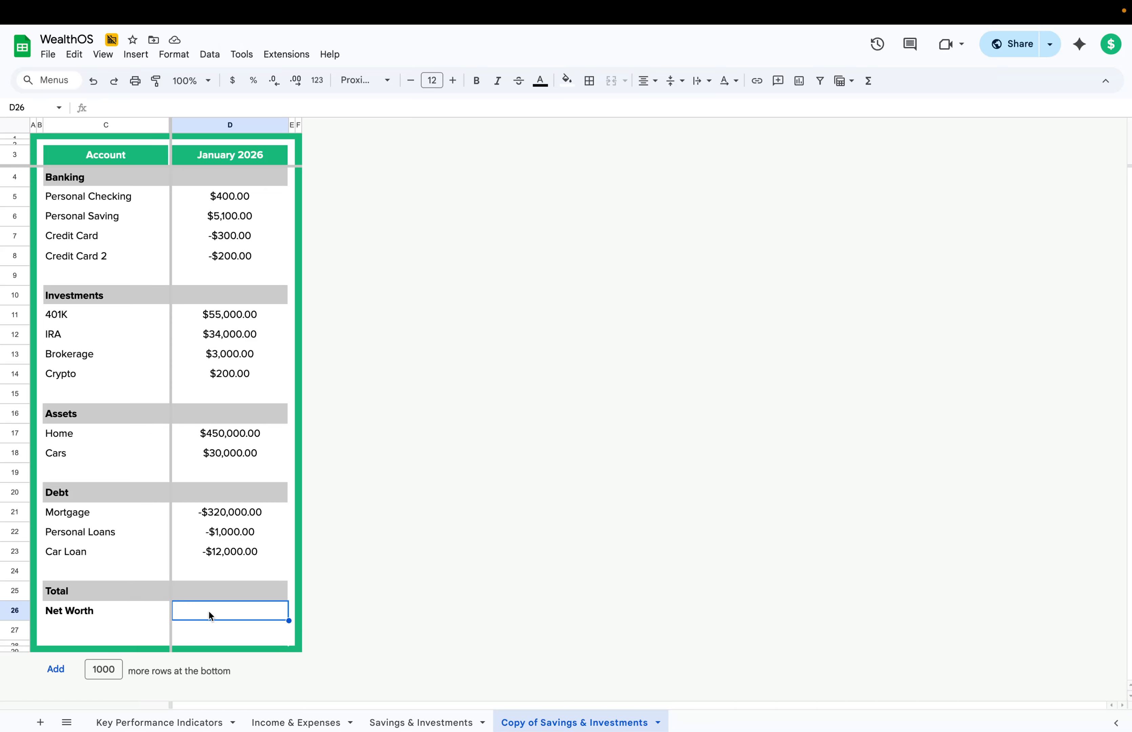
type("=")
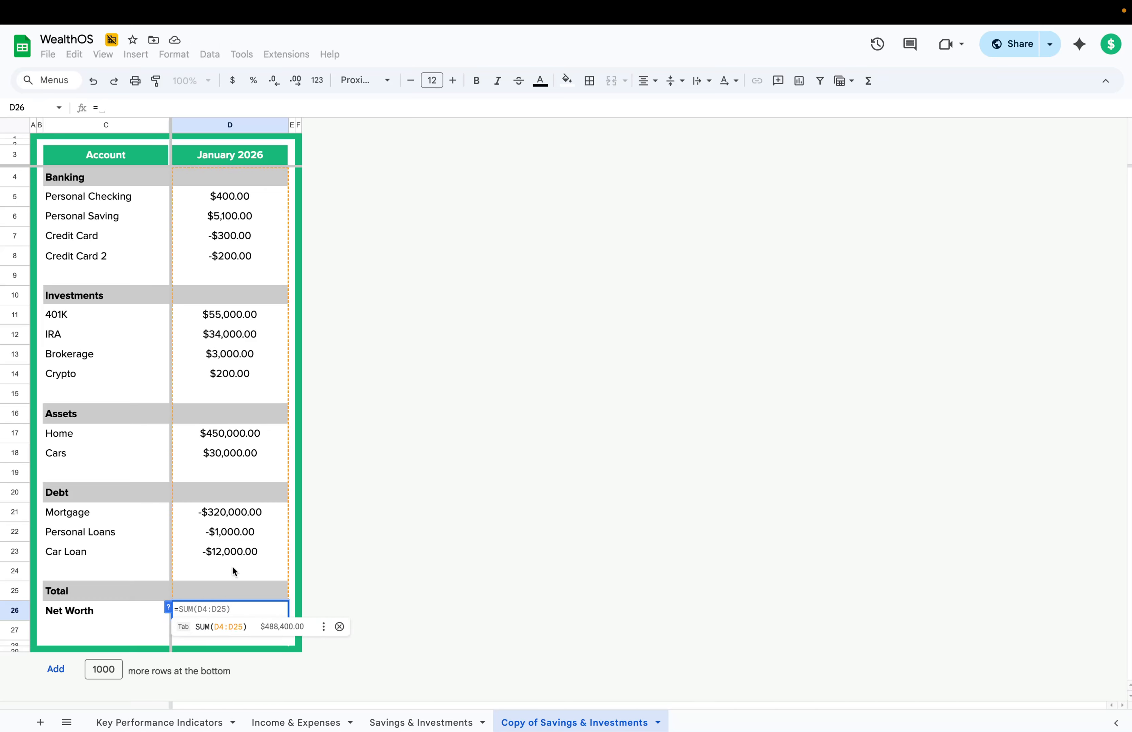
left_click(233, 509)
left_click(234, 499)
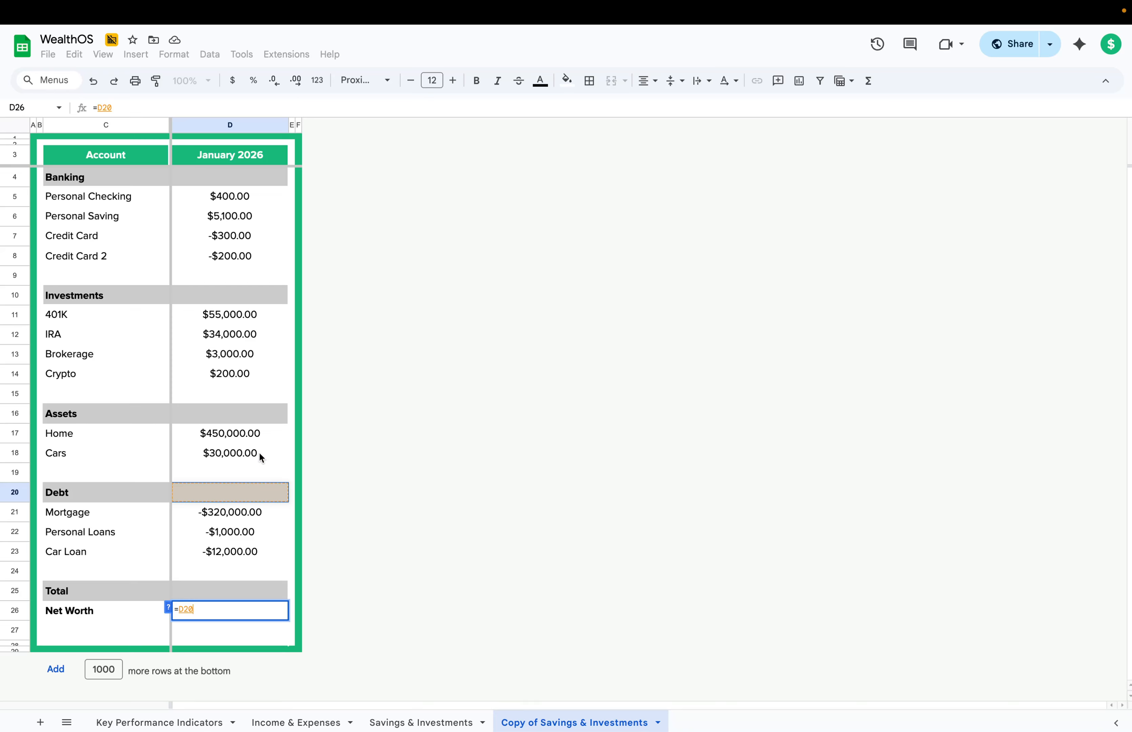
type("+")
left_click(227, 413)
type("+")
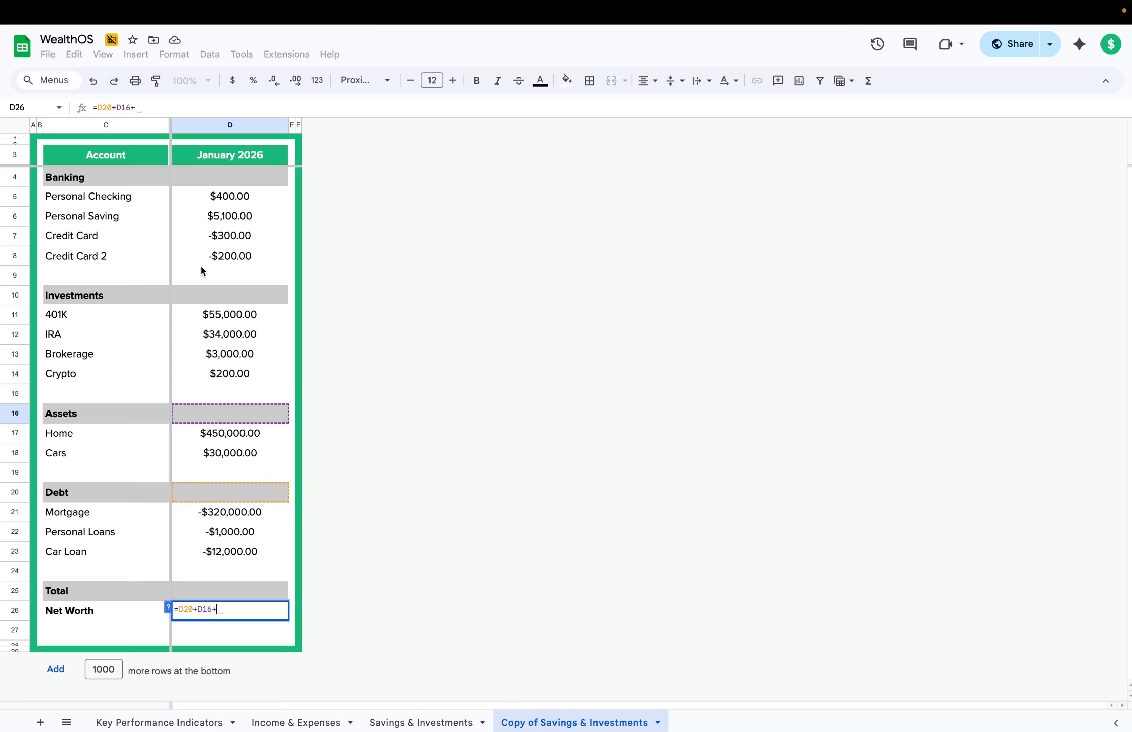
left_click(209, 296)
type("+")
left_click(233, 179)
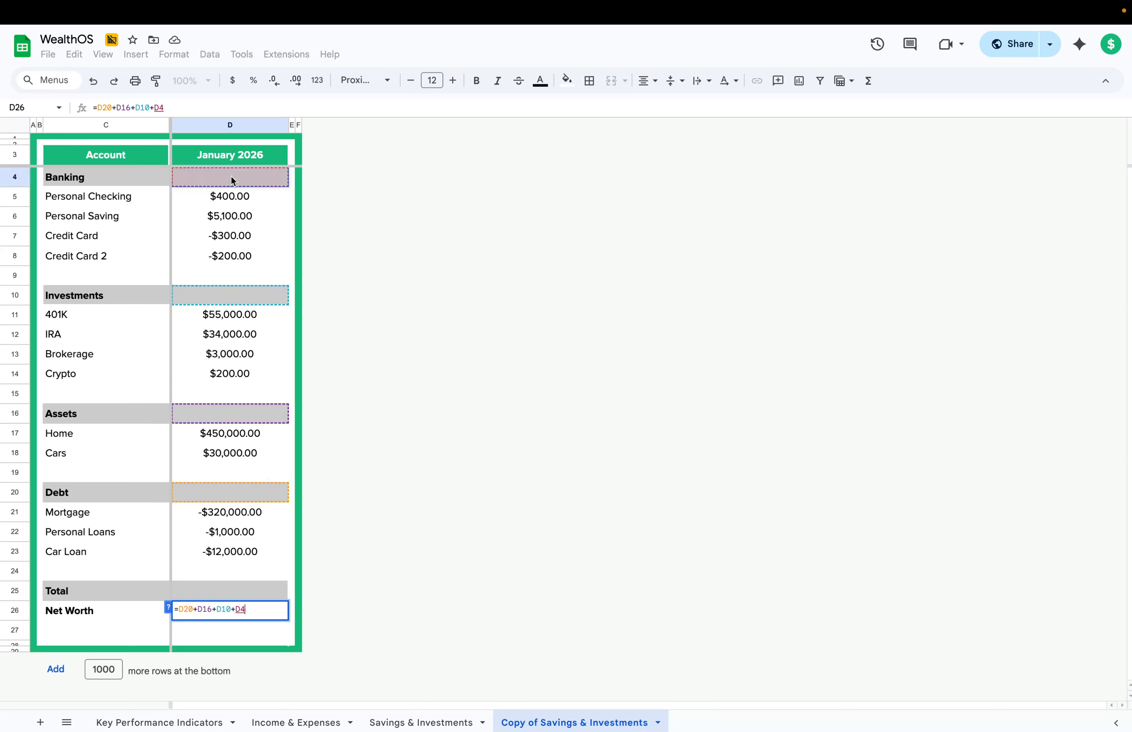
key("Return")
Make the January 2026 Net Worth amount in D26 bold.
left_click(218, 590)
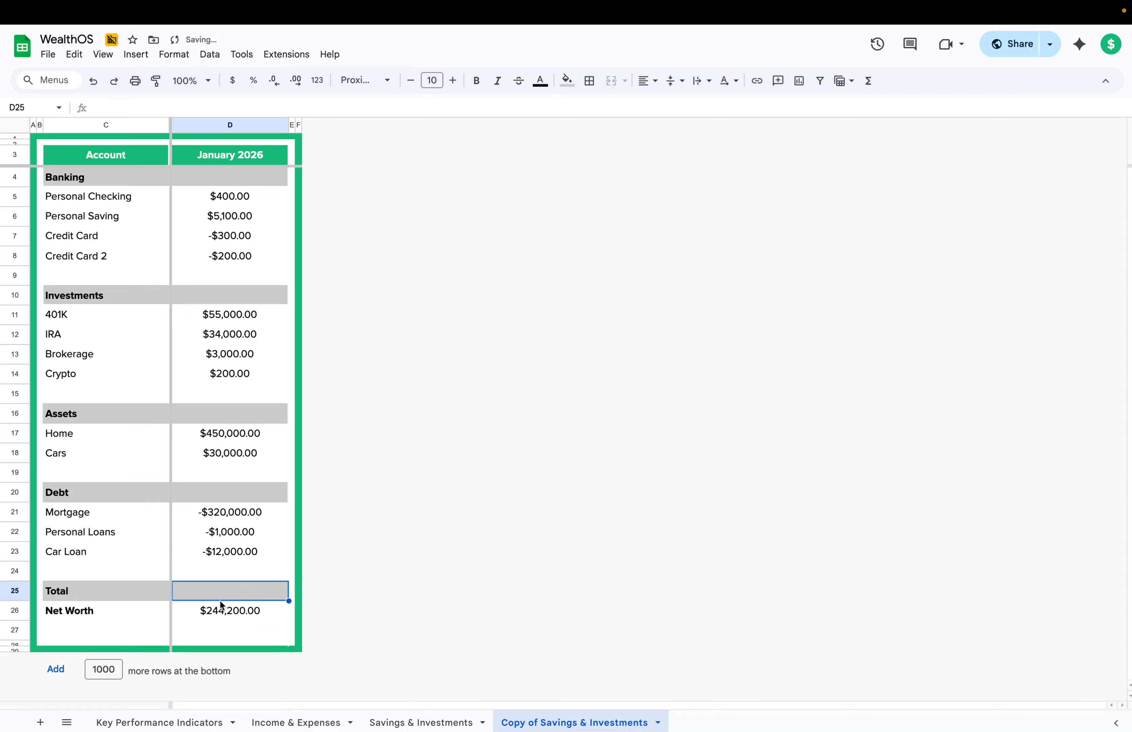
left_click(222, 607)
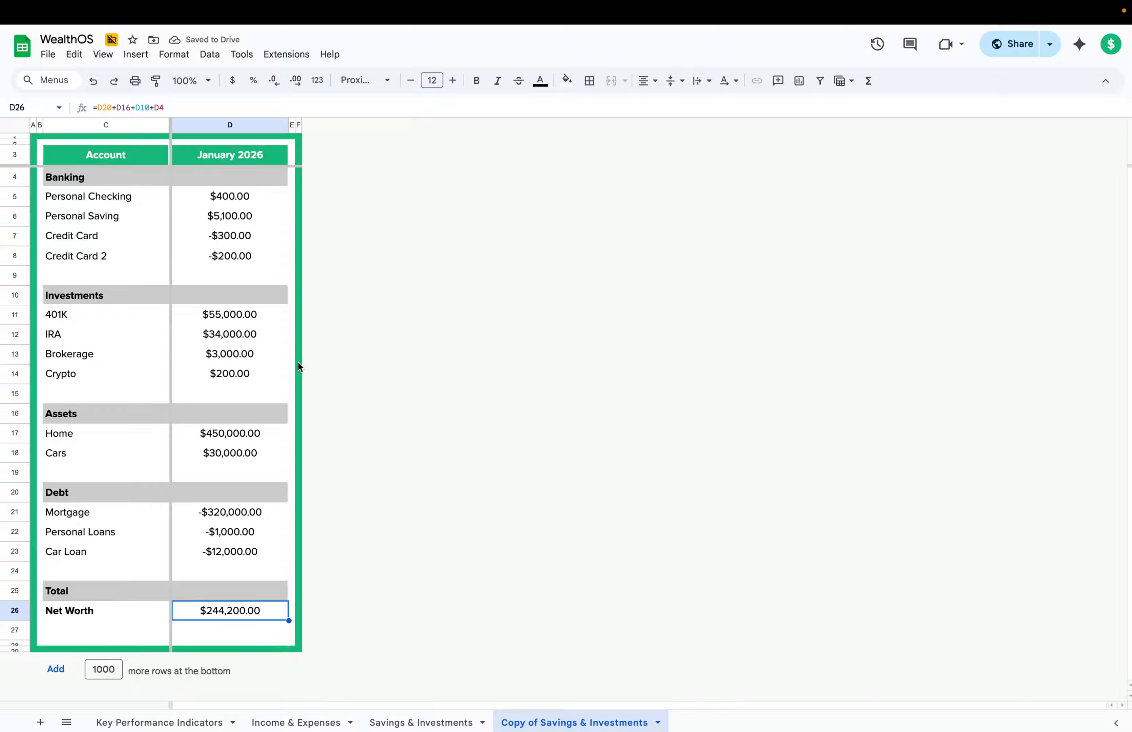
key("ctrl+b")
Insert one row below row 27 in the Total section.
right_click(14, 630)
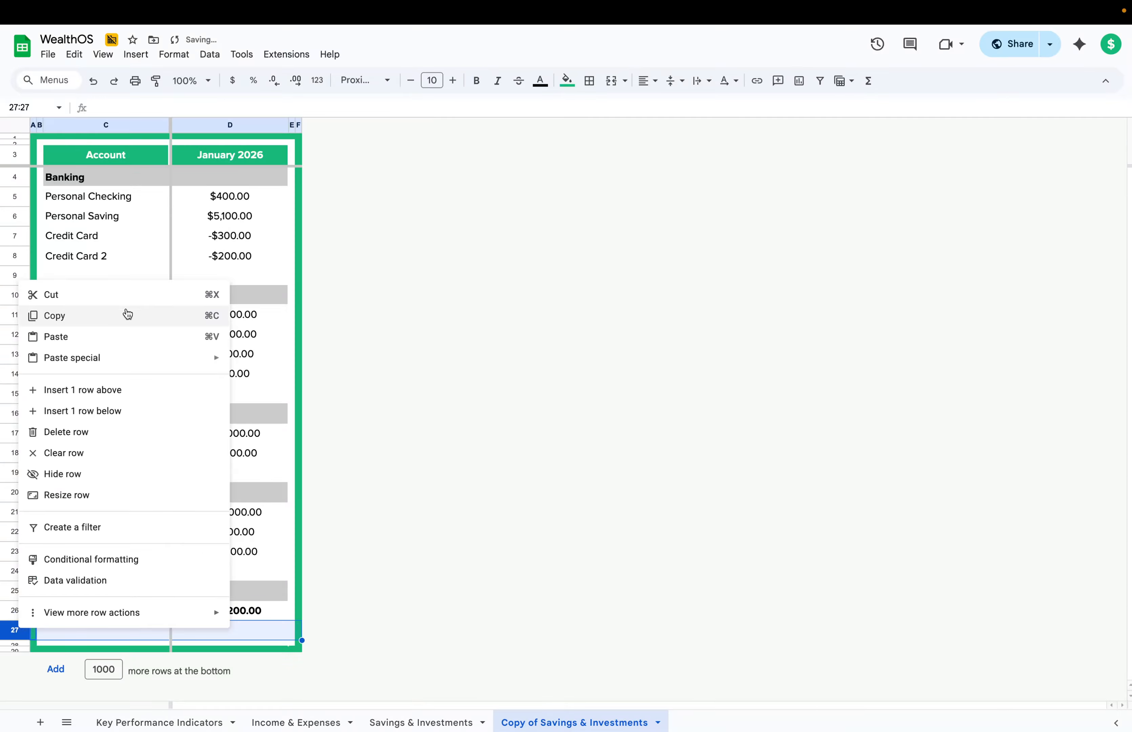
left_click(93, 412)
left_click(229, 632)
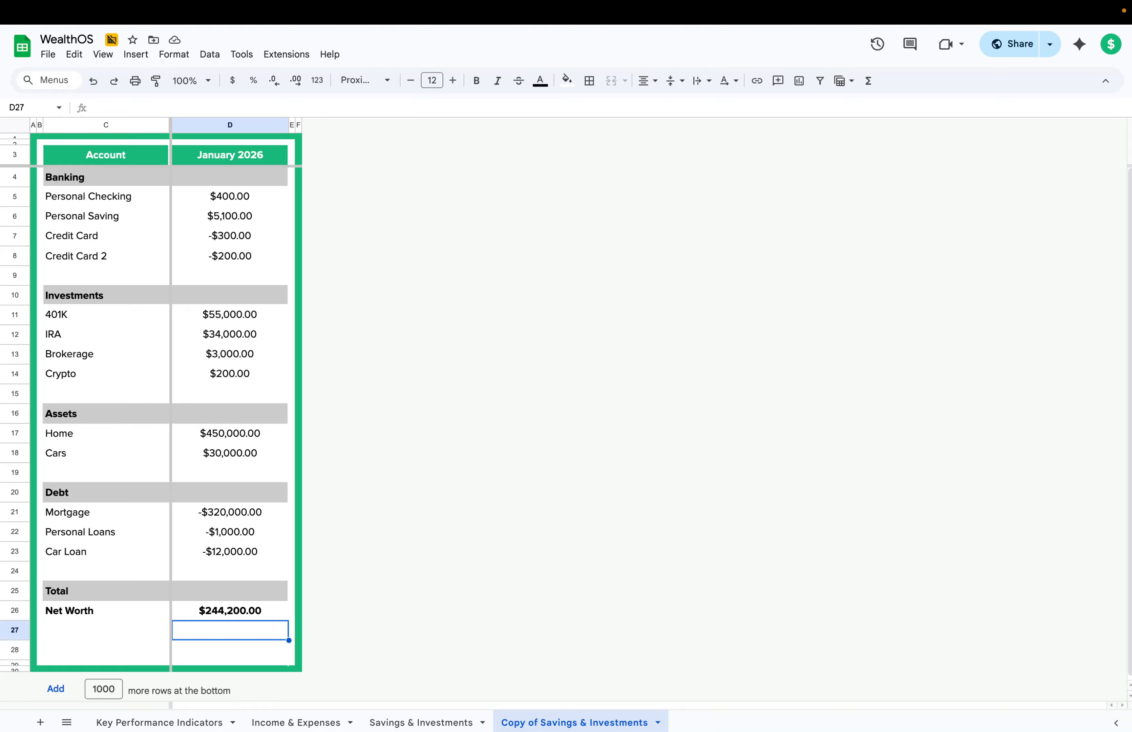
Paste the change formula =D26-E26 into D27 and the percentage-change formula =(D26-E26)/E26 into D28.
double_click(209, 629)
left_click(229, 648)
left_click(245, 632)
key("ctrl+v")
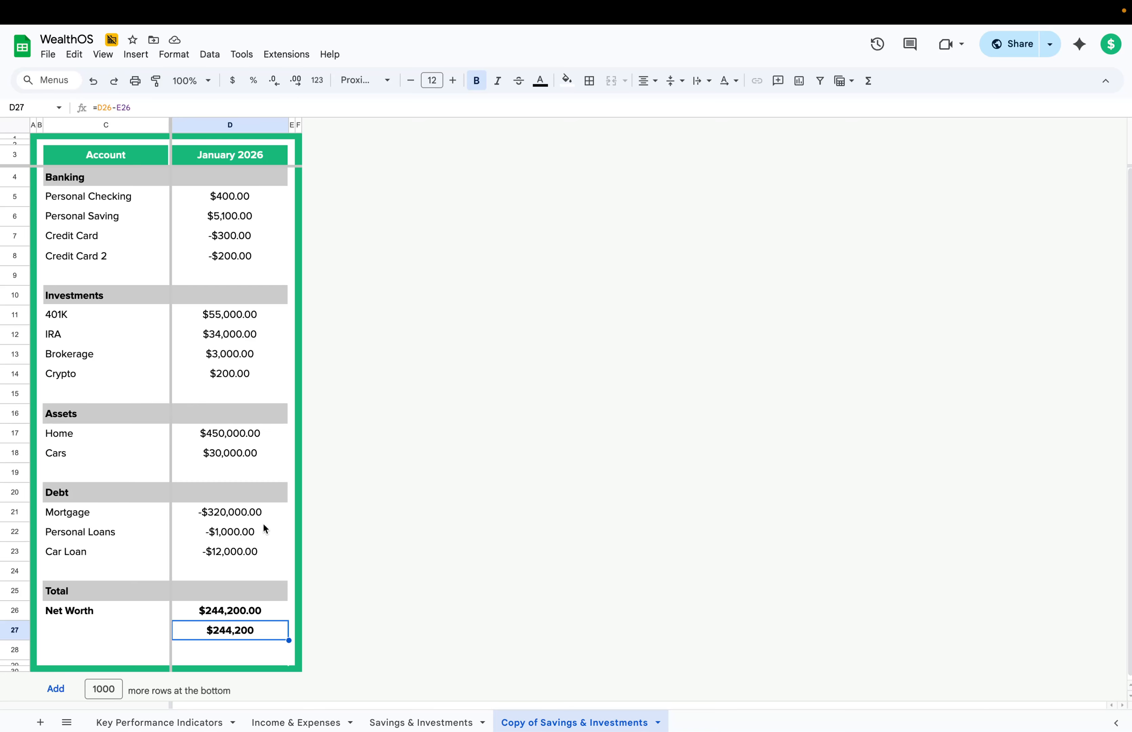
left_click(228, 650)
key("ctrl+v")
Add a conditional format rule to D27:D28 that shows values greater than 0 in green text without a fill.
left_click(253, 631)
left_click(251, 649, "shift")
left_click(177, 56)
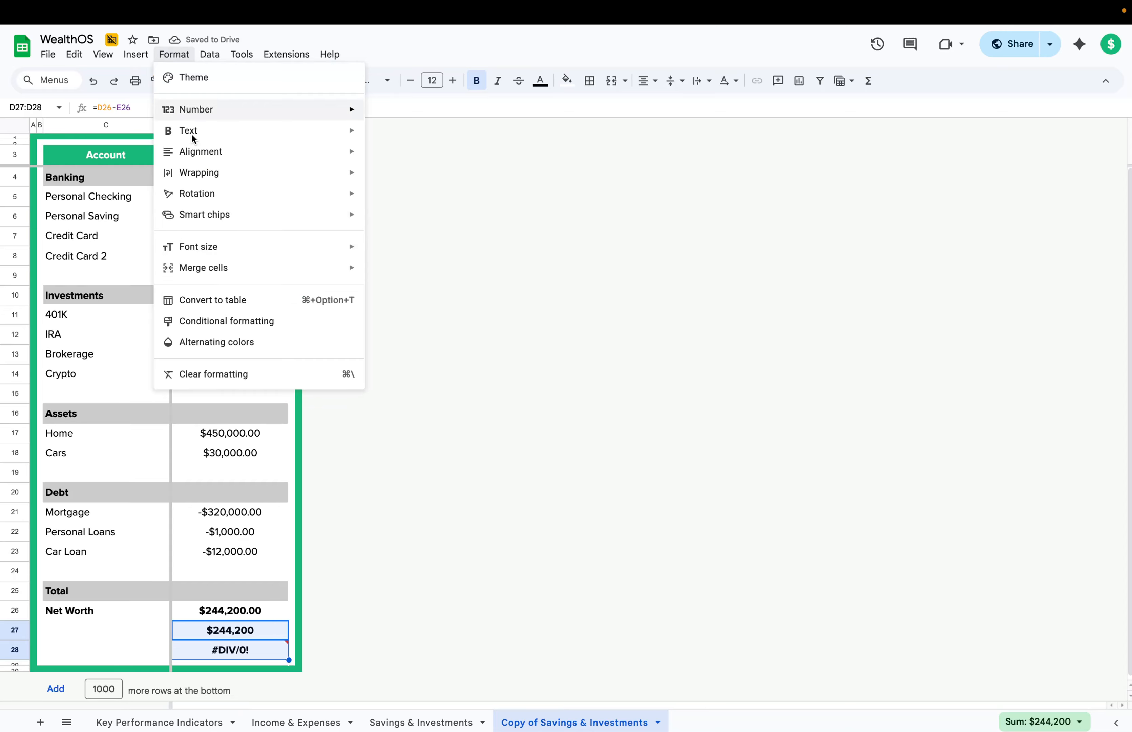
left_click(224, 320)
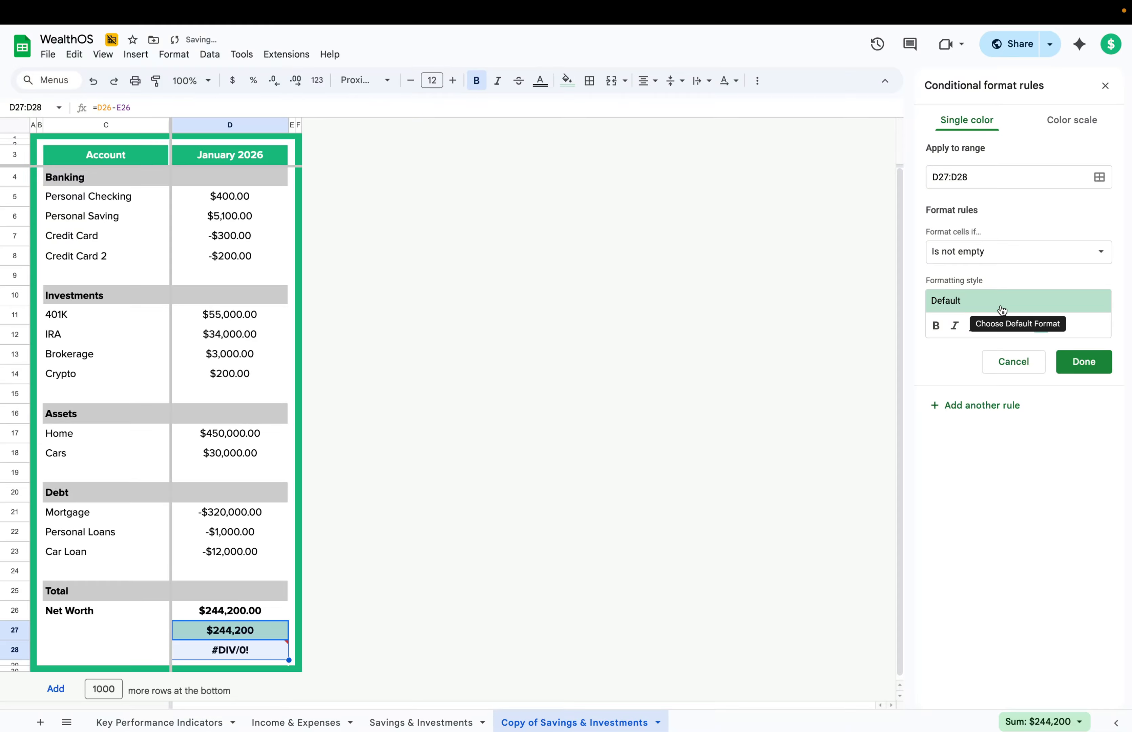
left_click(1011, 252)
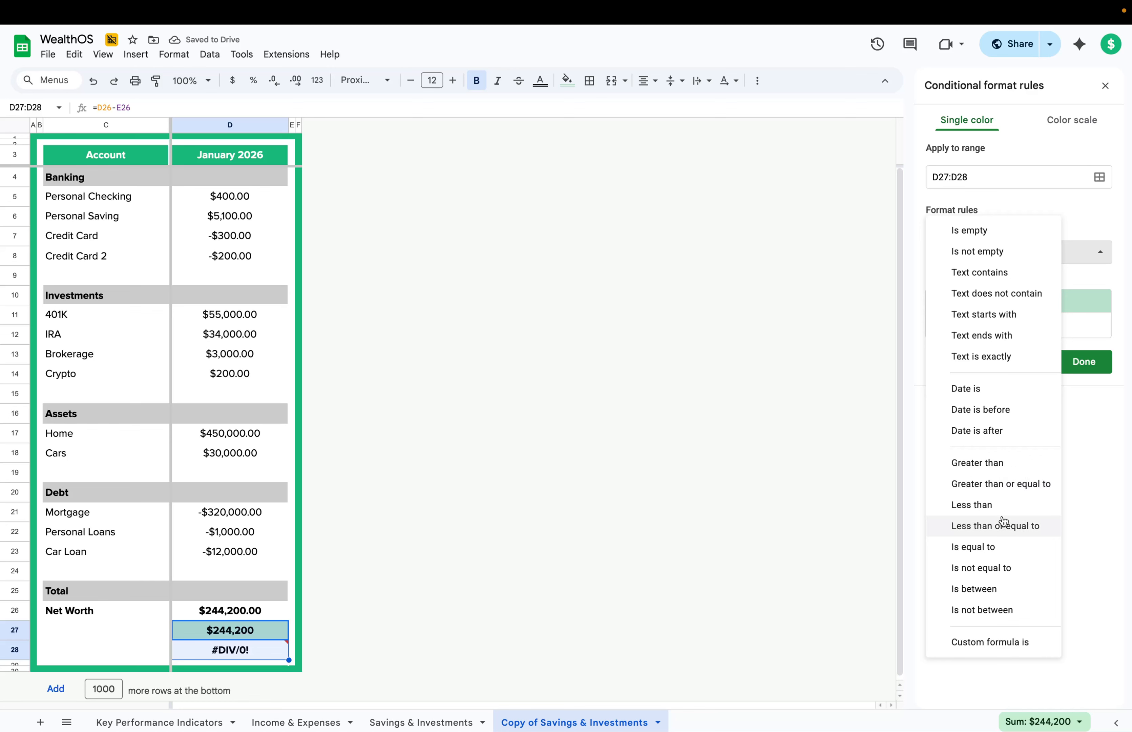
left_click(999, 464)
type("0")
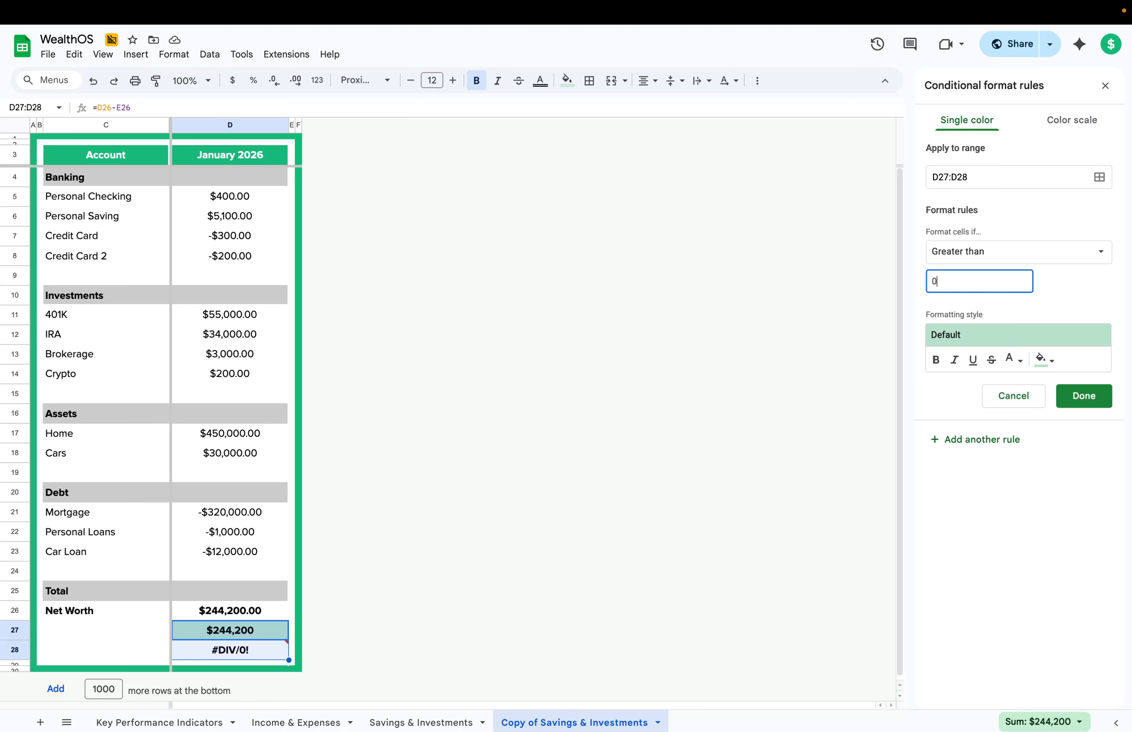
left_click(994, 337)
left_click(961, 404)
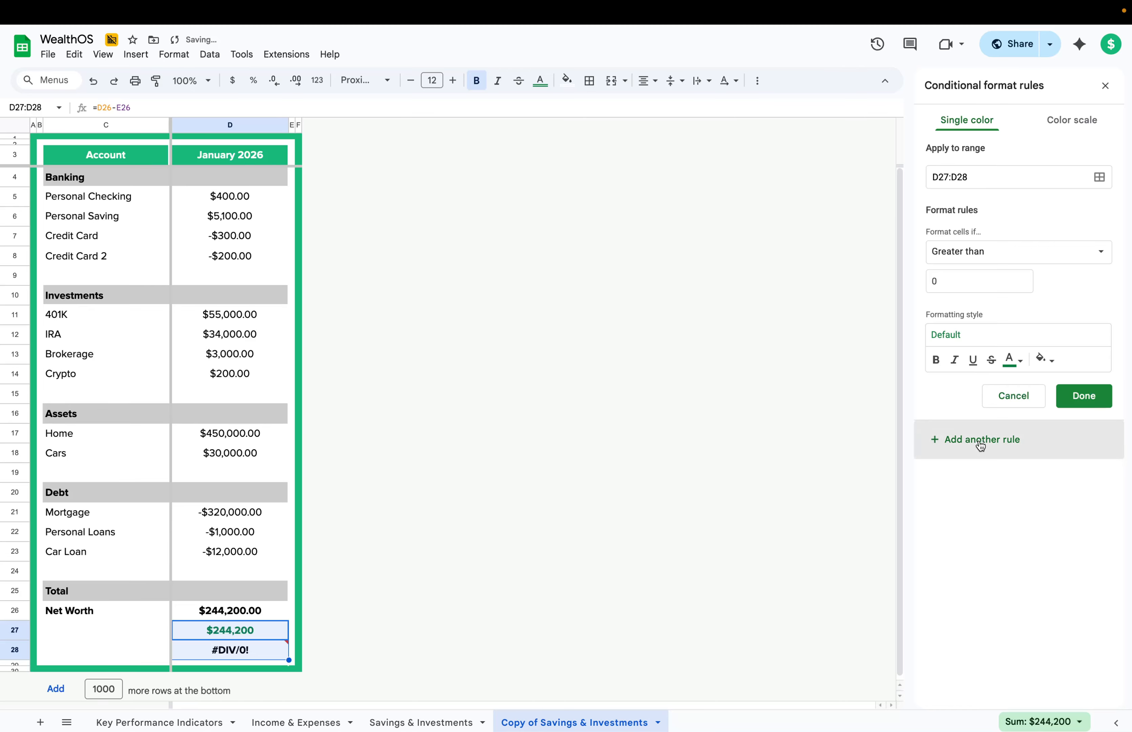
Add a second conditional format rule to D27:D28 showing values less than or equal to 0 in red text.
left_click(976, 252)
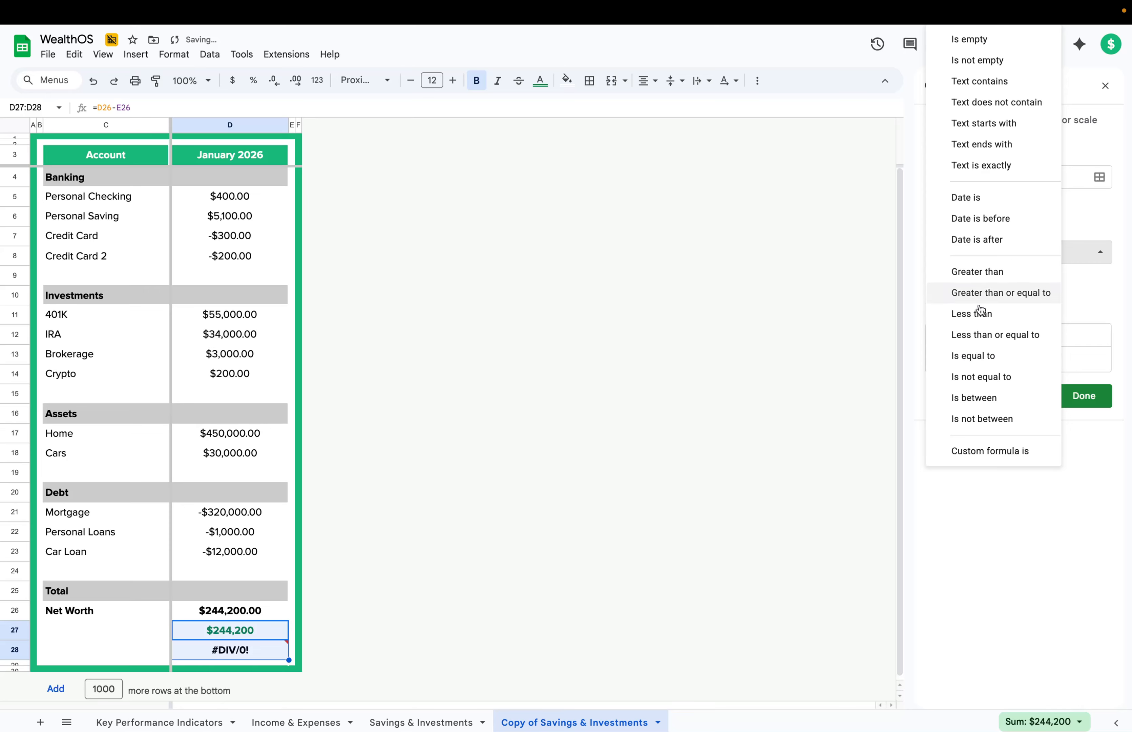
left_click(981, 334)
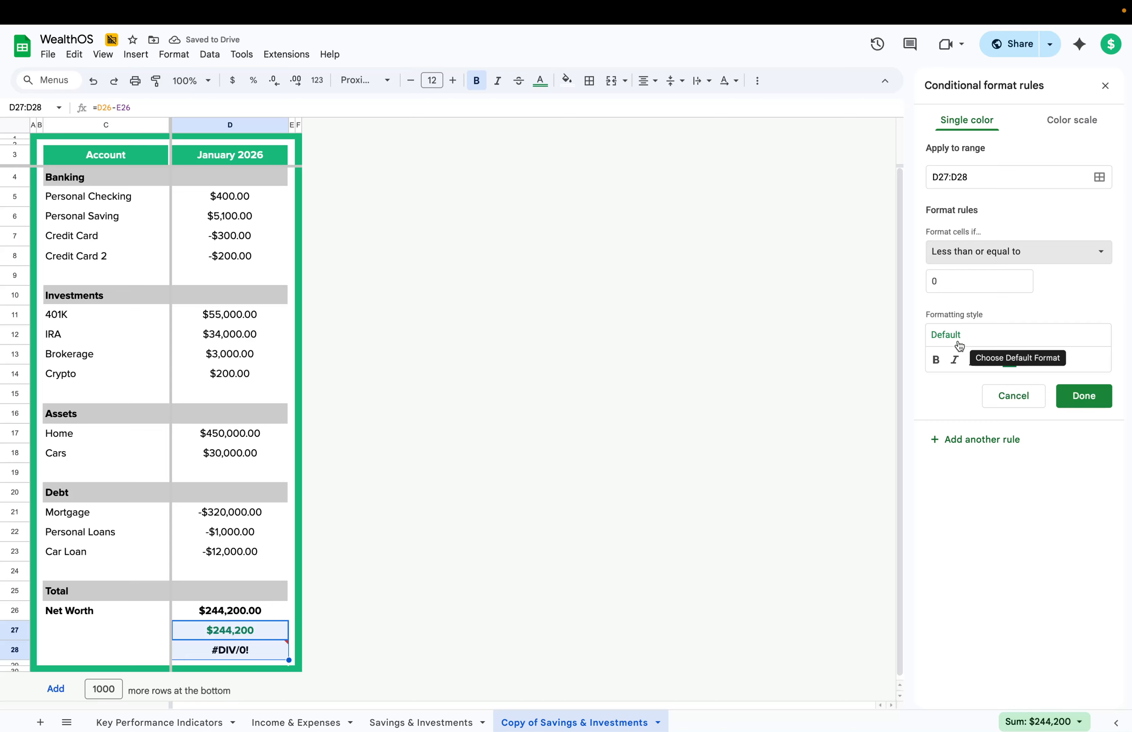
left_click(959, 342)
left_click(1067, 373)
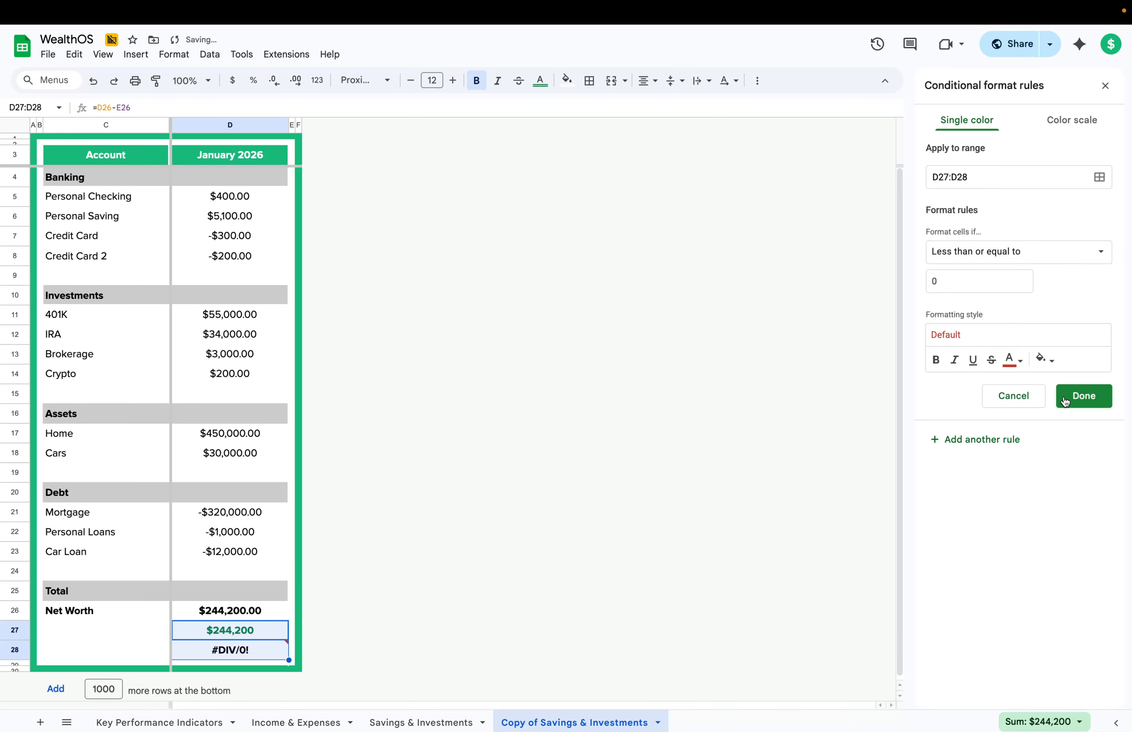
left_click(1068, 403)
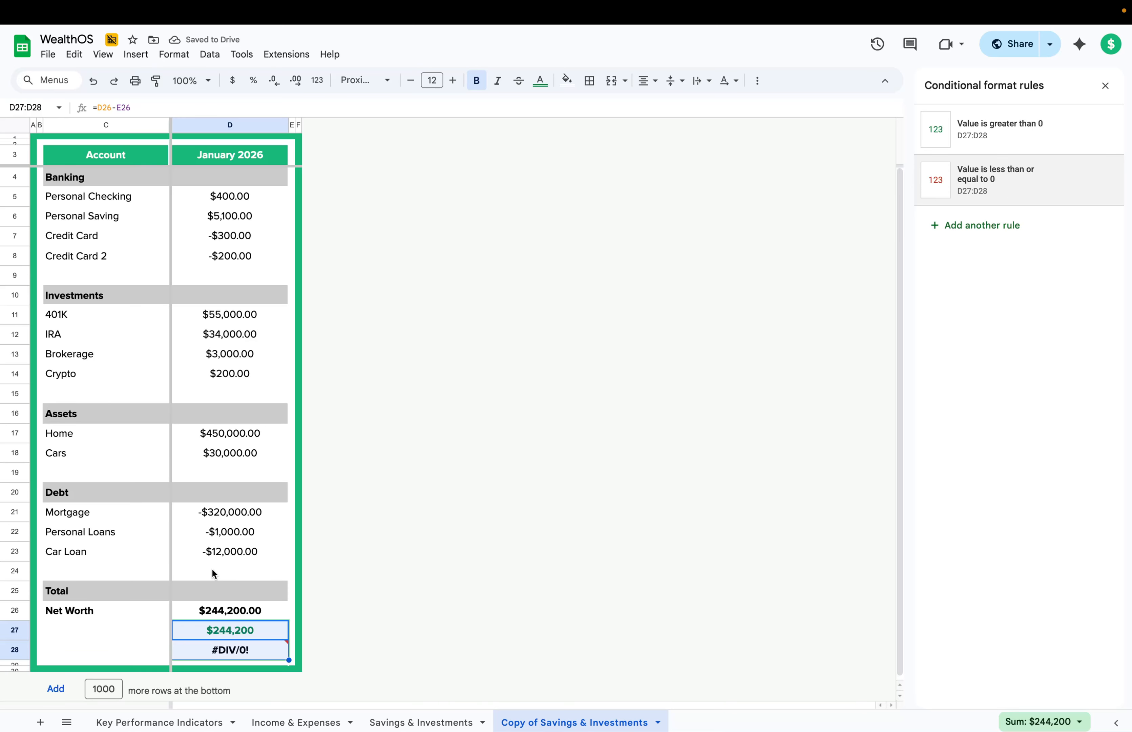
Remove both decimal places from the Net Worth amount in D26 and the Debt balances in D21:D23.
left_click(231, 615)
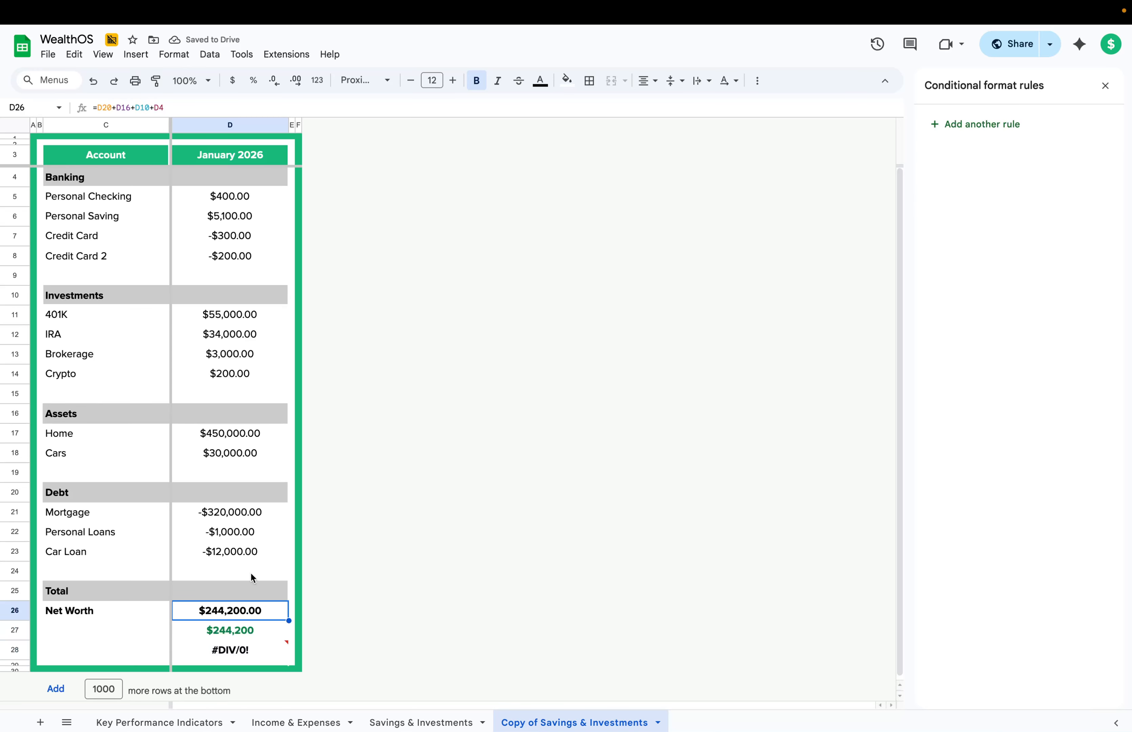
left_click(274, 82)
left_click(275, 82)
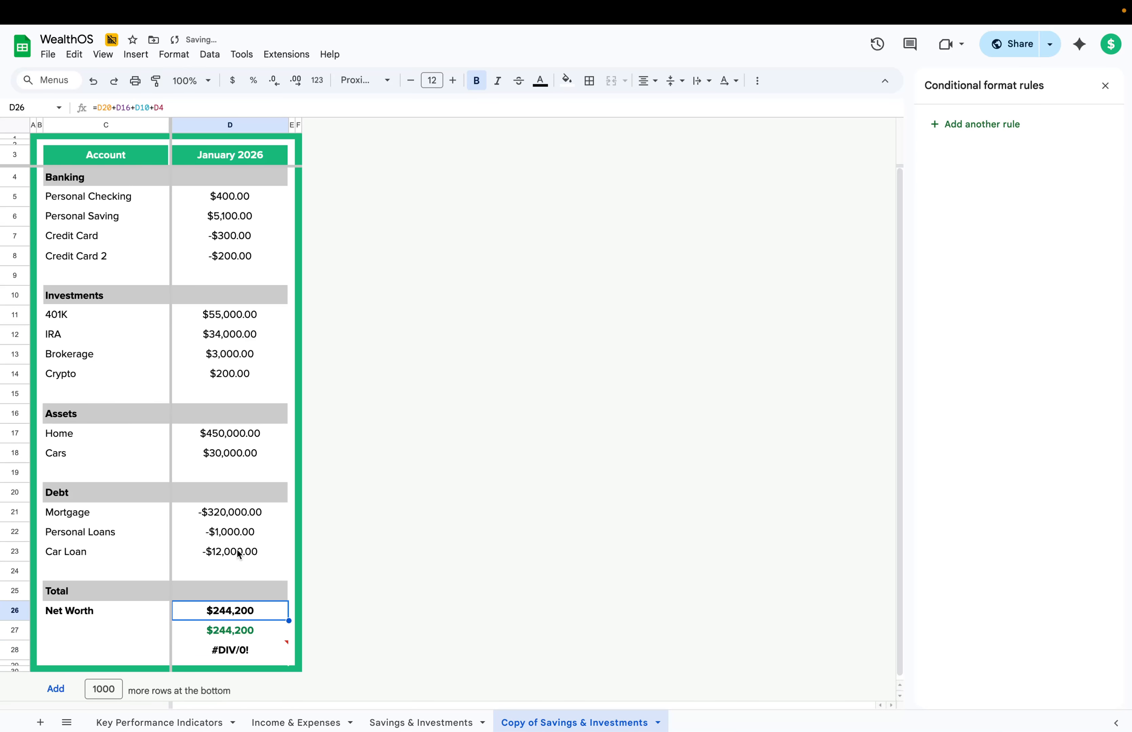
left_click_drag(239, 555, 243, 517)
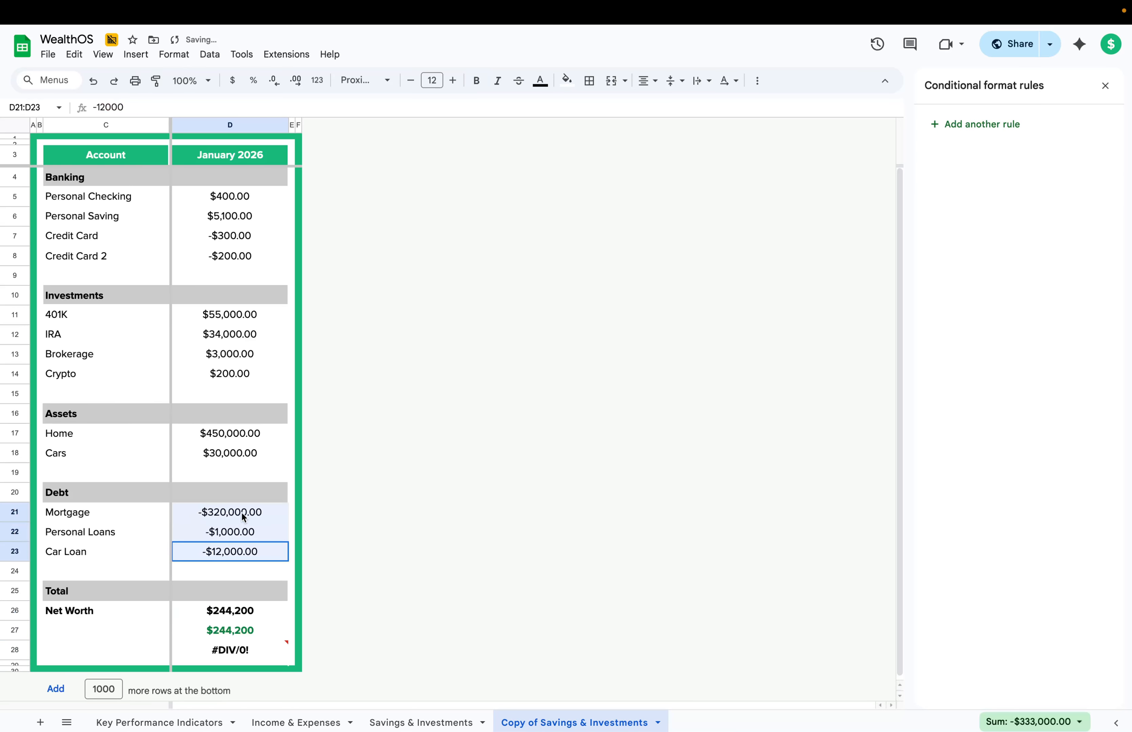
left_click(274, 80)
left_click(275, 80)
Remove both decimal places from the Assets balances in D17:D18 and the Investments balances in D11:D14.
left_click(233, 439)
left_click_drag(233, 439, 235, 455)
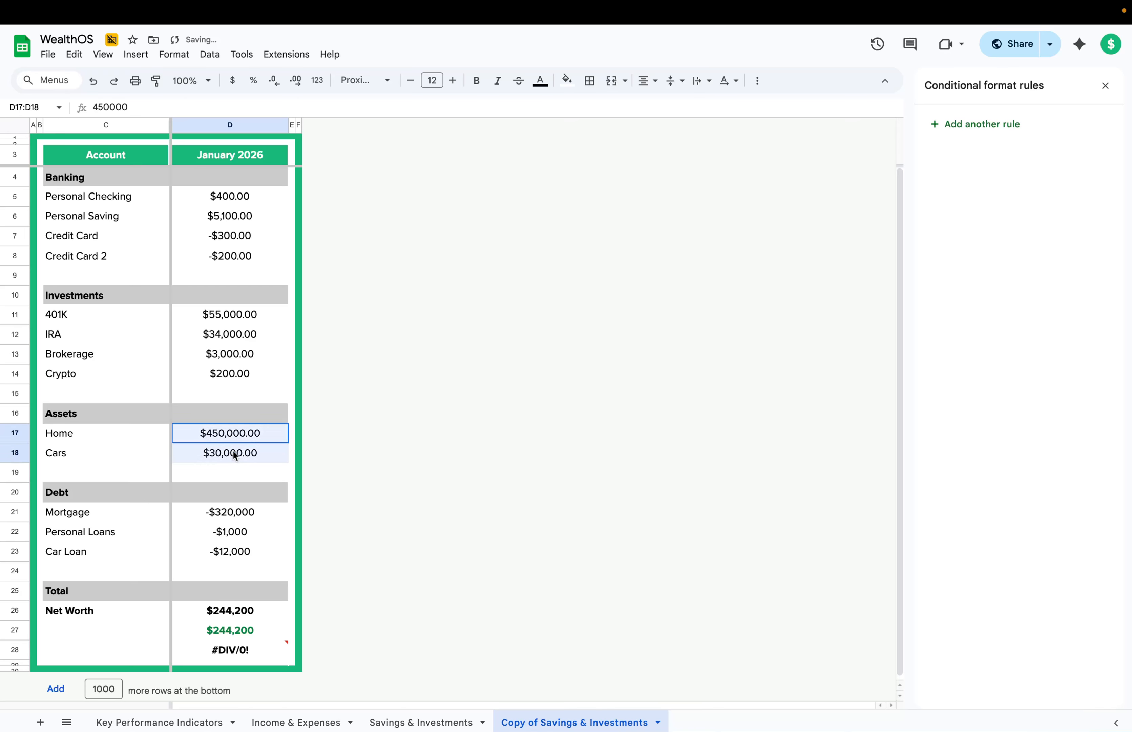
left_click(275, 80)
left_click(275, 80)
left_click_drag(244, 379, 235, 315)
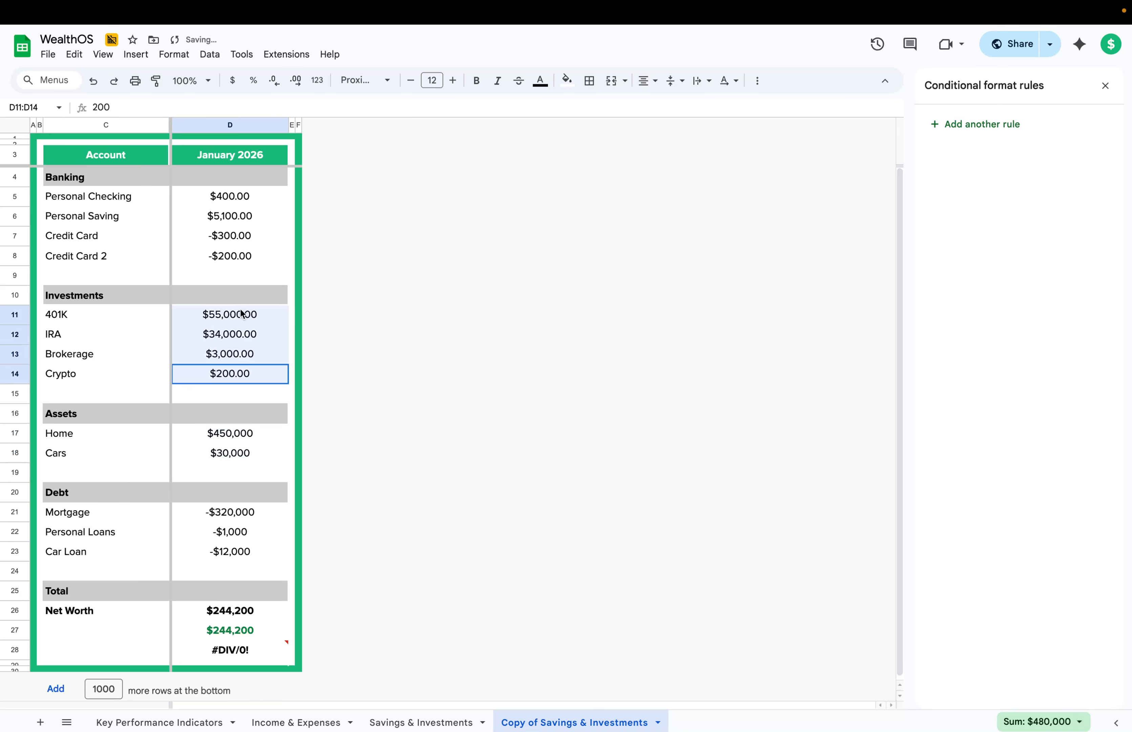
left_click(274, 80)
left_click(275, 80)
Remove both decimal places from the Banking balances in D5:D8.
left_click_drag(229, 260, 229, 195)
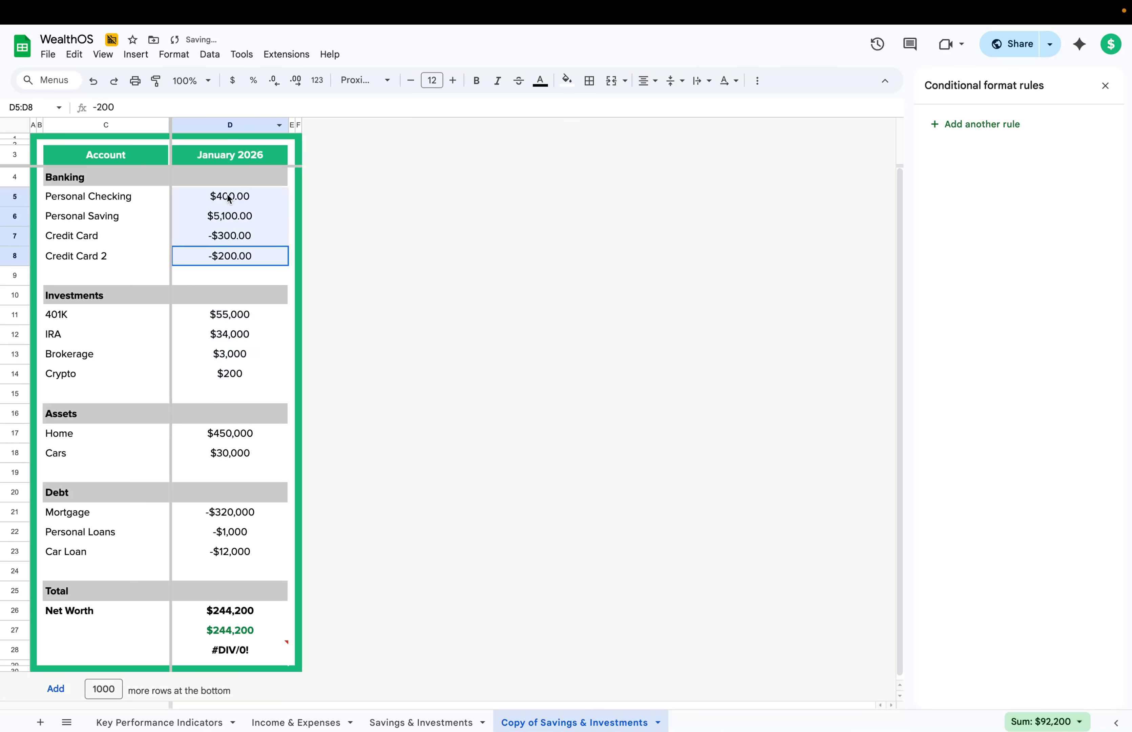
left_click(275, 80)
left_click(274, 80)
left_click(235, 386)
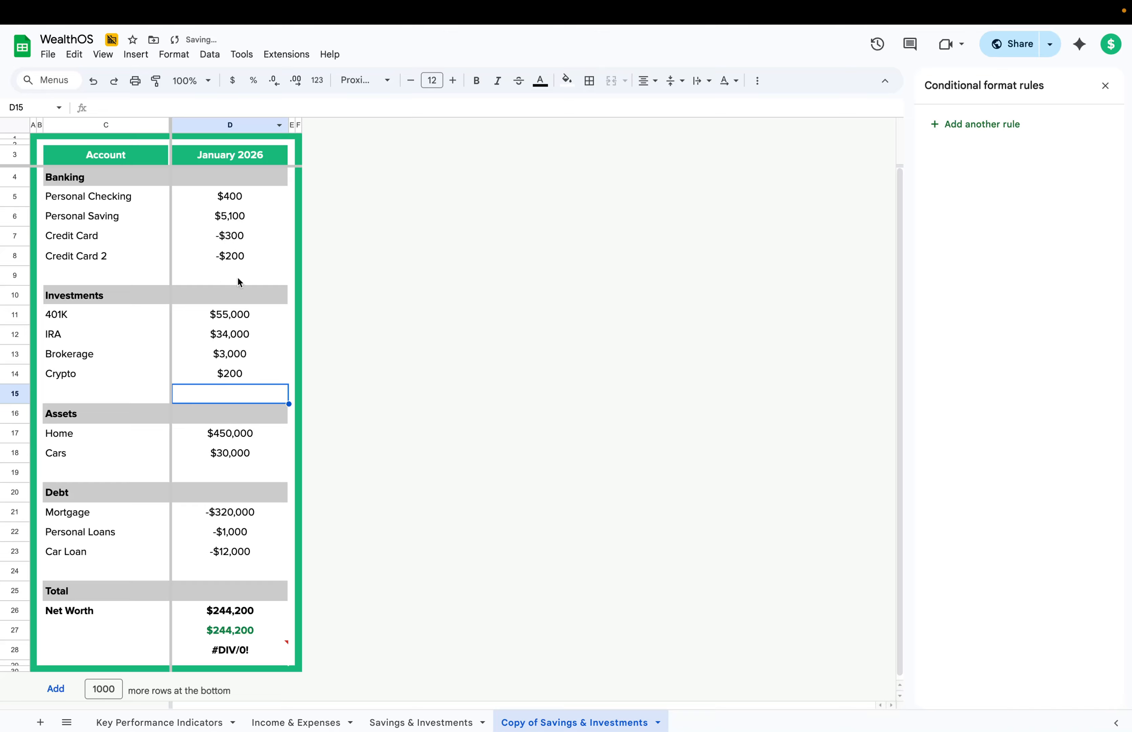
Insert a column before January 2026 and copy the January cells E3:E28 into it starting at D3.
left_click(224, 629)
right_click(230, 125)
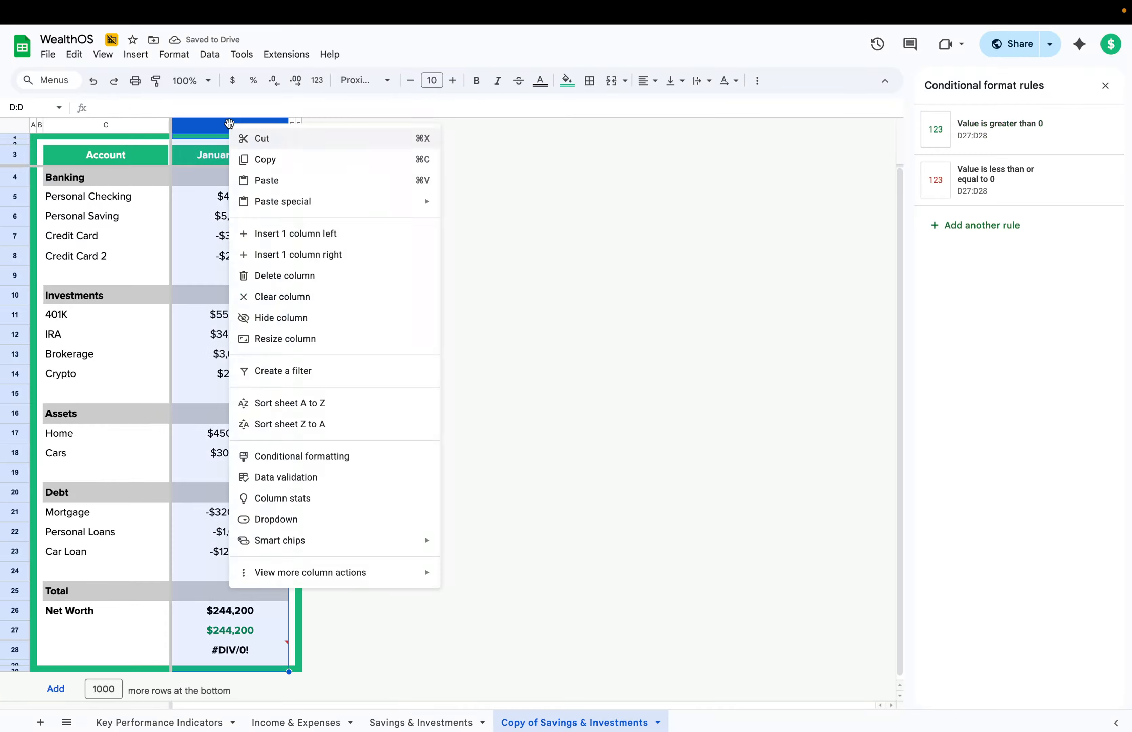
left_click(319, 238)
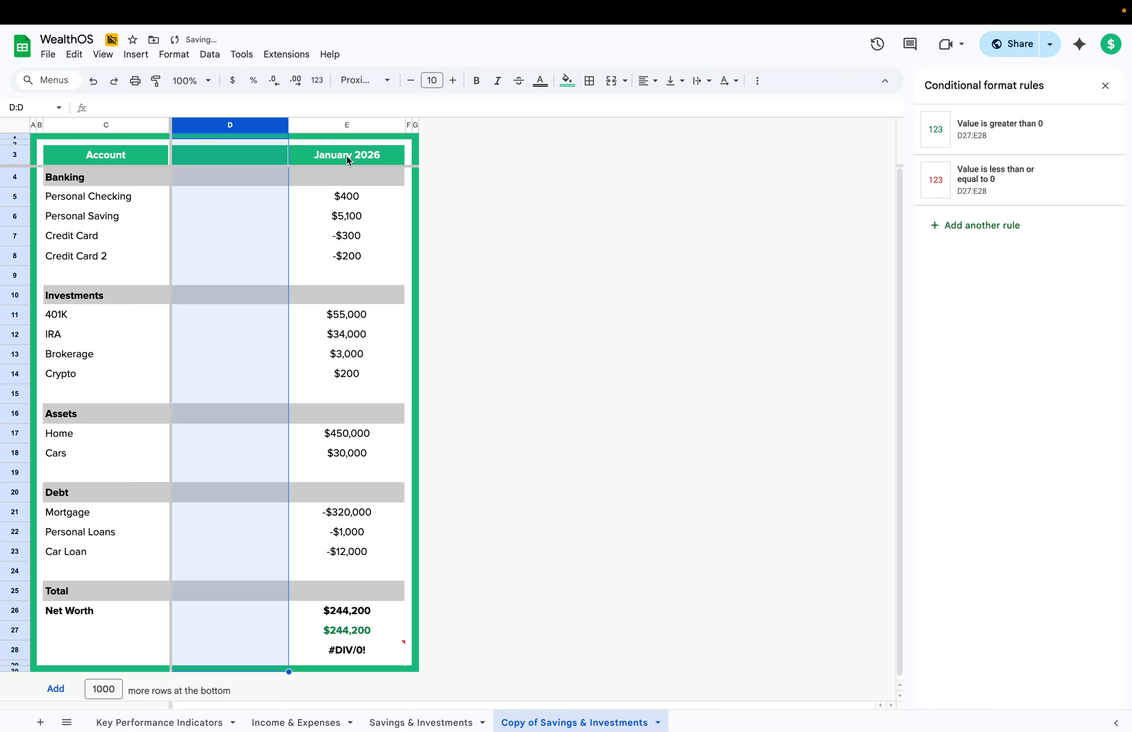
left_click_drag(349, 161, 350, 649)
key("ctrl+c")
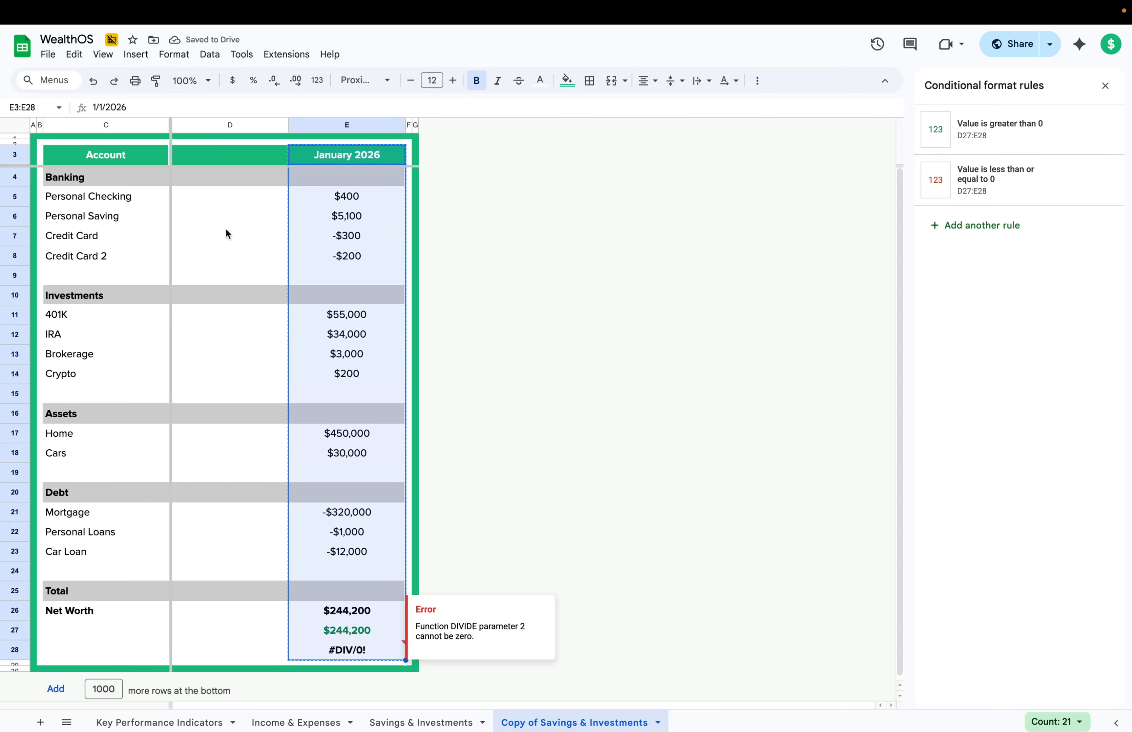
left_click(229, 155)
key("ctrl+v")
Change the date in header cell D3 to 2/1/2026.
left_click(232, 159)
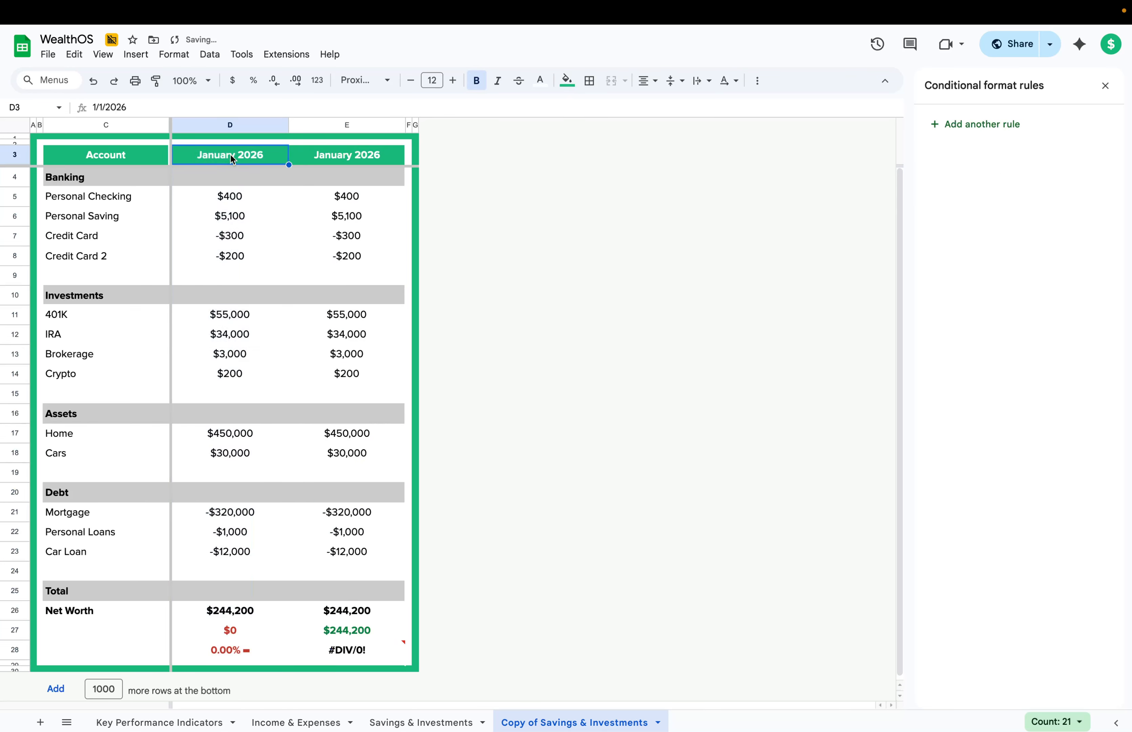
double_click(232, 160)
left_click(290, 177)
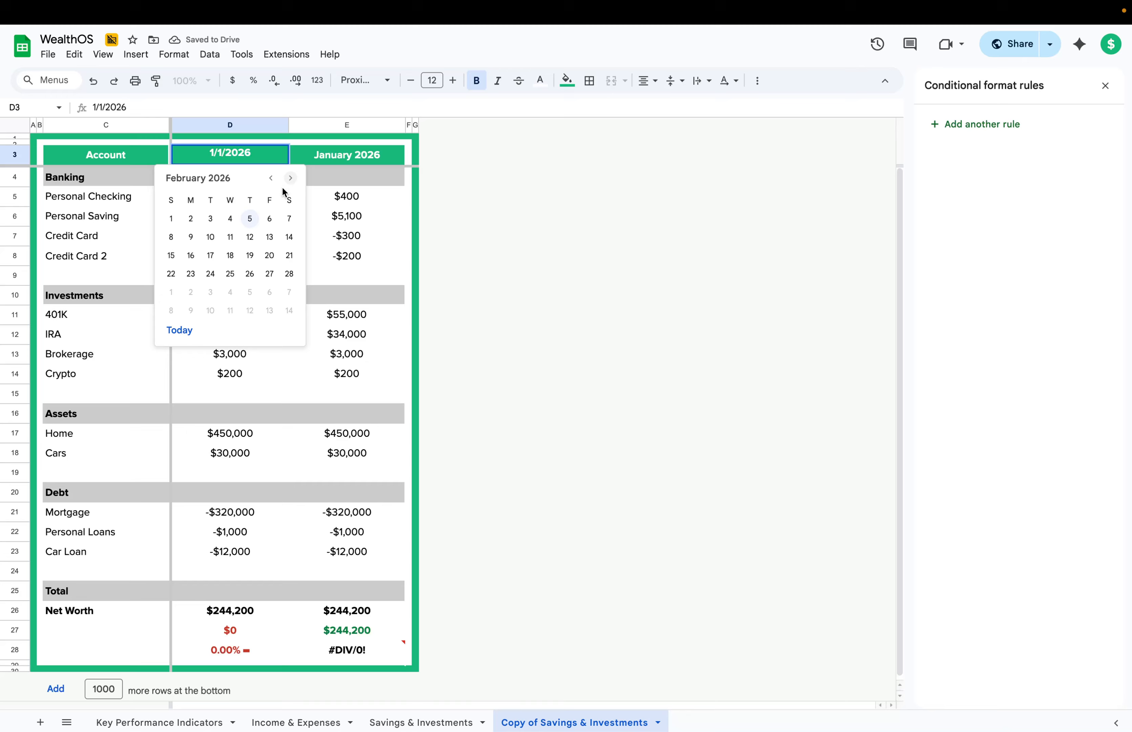
left_click(195, 220)
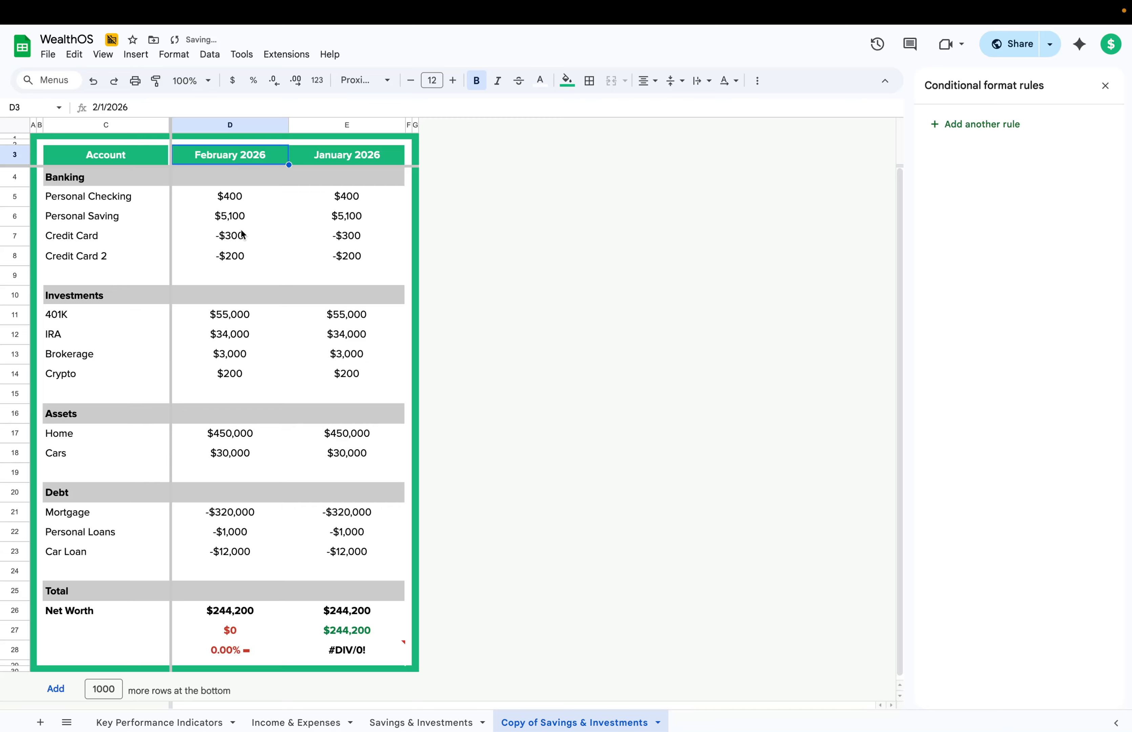
Set the February 2026 401K balance in D11 to $60,000.
left_click(245, 321)
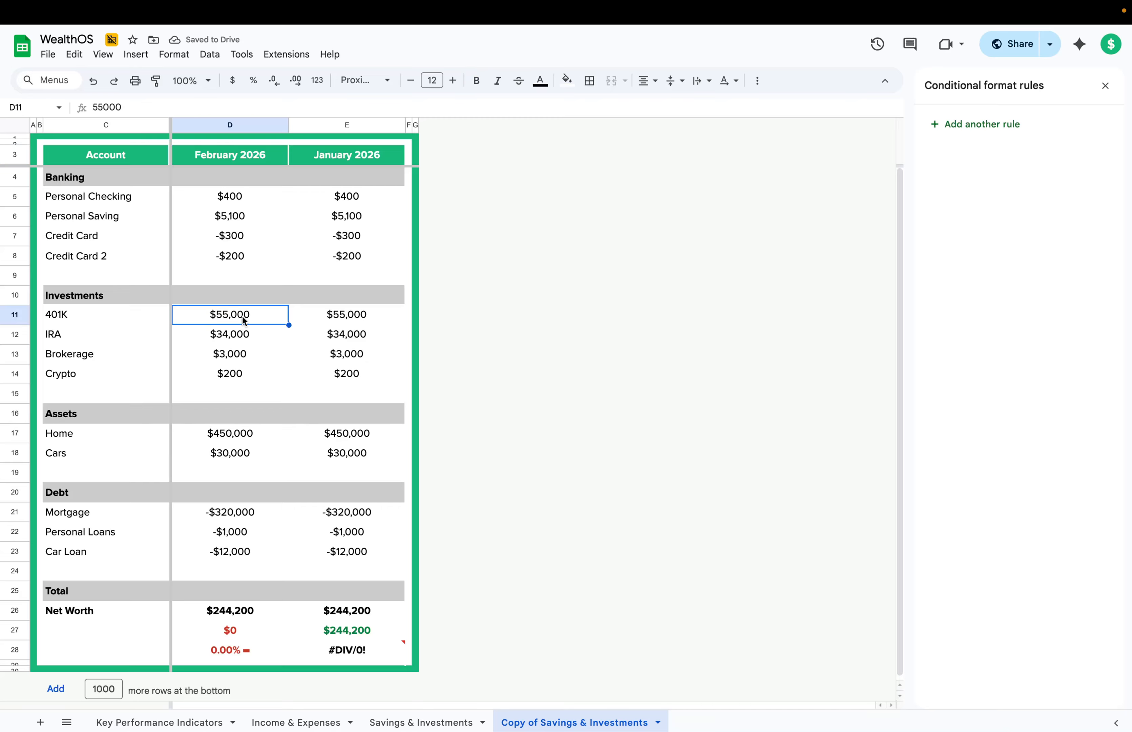
type("6000")
key("Return")
key("Up")
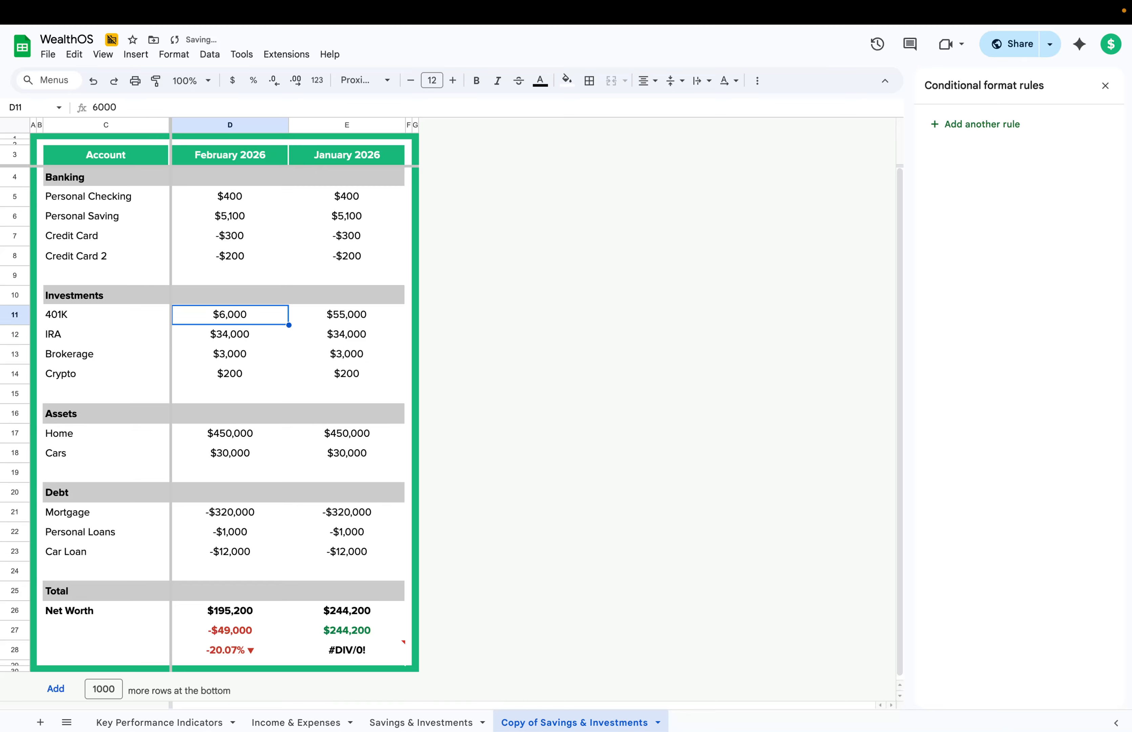
type("60000")
key("Return")
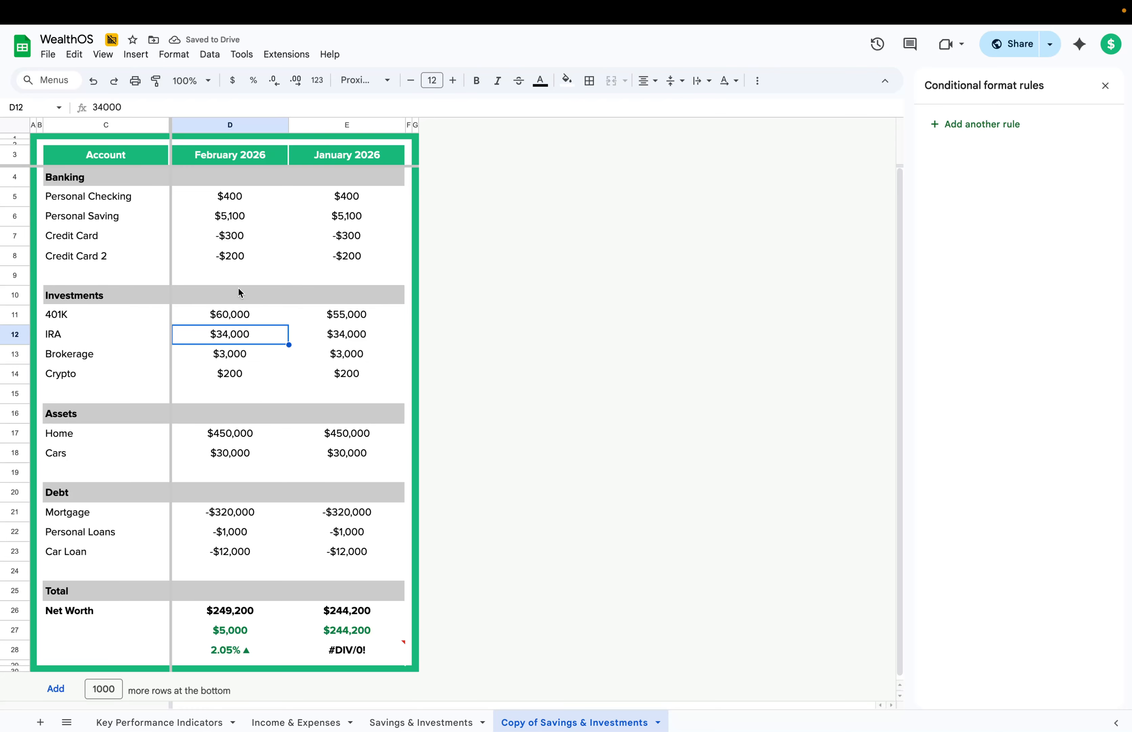
left_click_drag(227, 195, 229, 259)
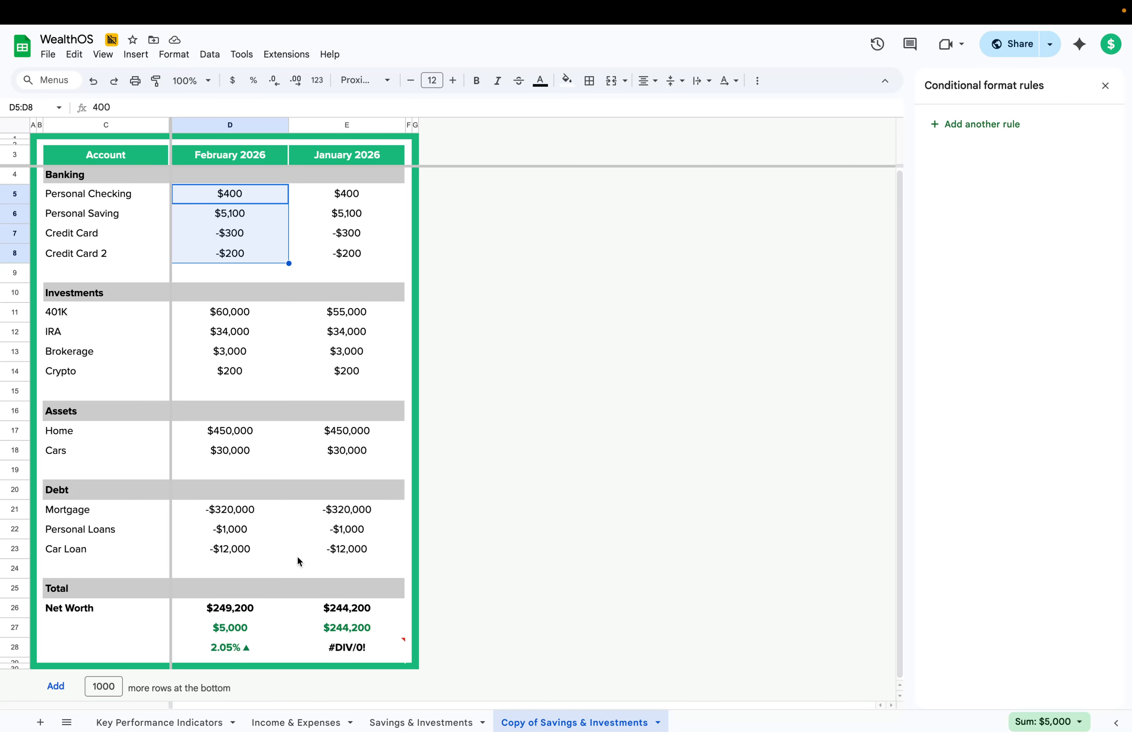
Clear the percentage-change and change formulas in E28 and E27 of the January 2026 column.
left_click(344, 649)
key("Delete")
key("Up")
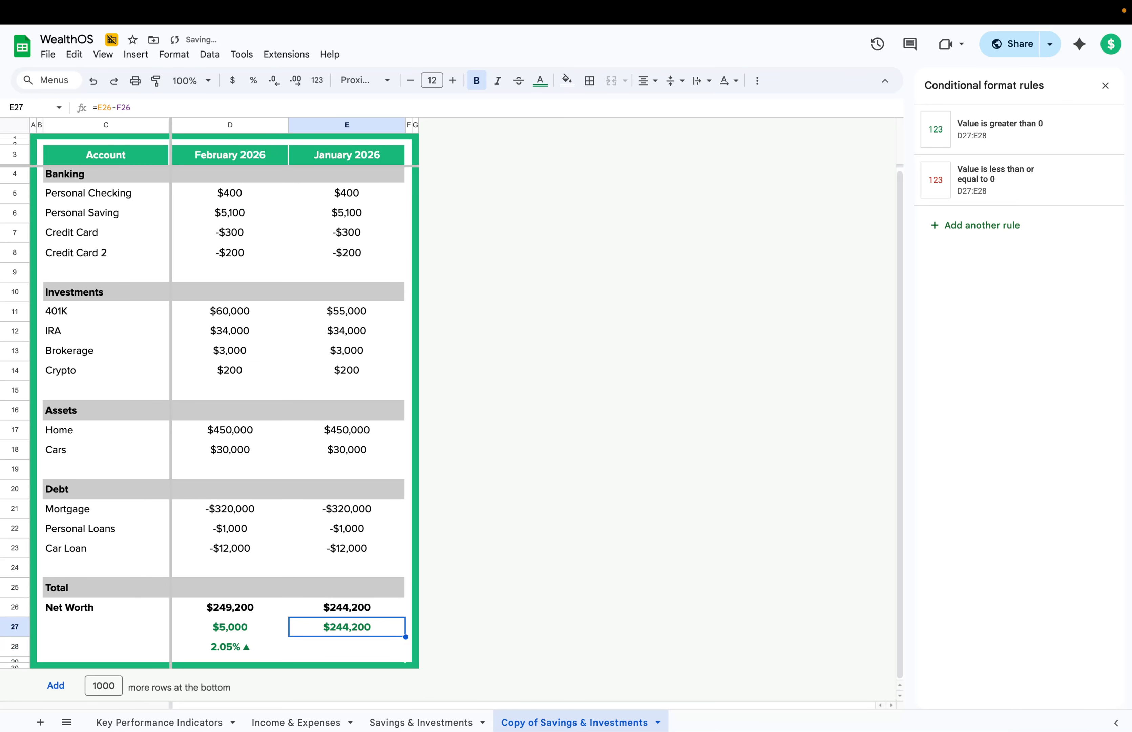
key("Delete")
Examine the February and January 401K balances, both Net Worth totals, and the change formulas in D27 and D28.
left_click(223, 322)
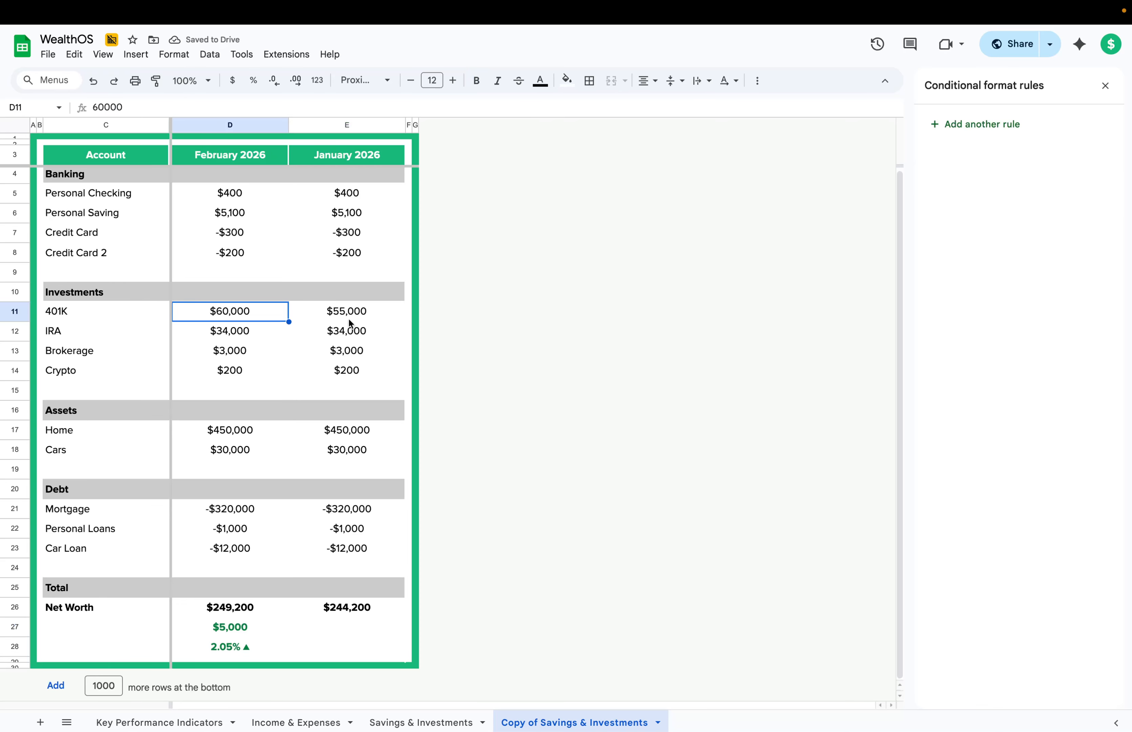
left_click(352, 324)
left_click(278, 320)
left_click(224, 609)
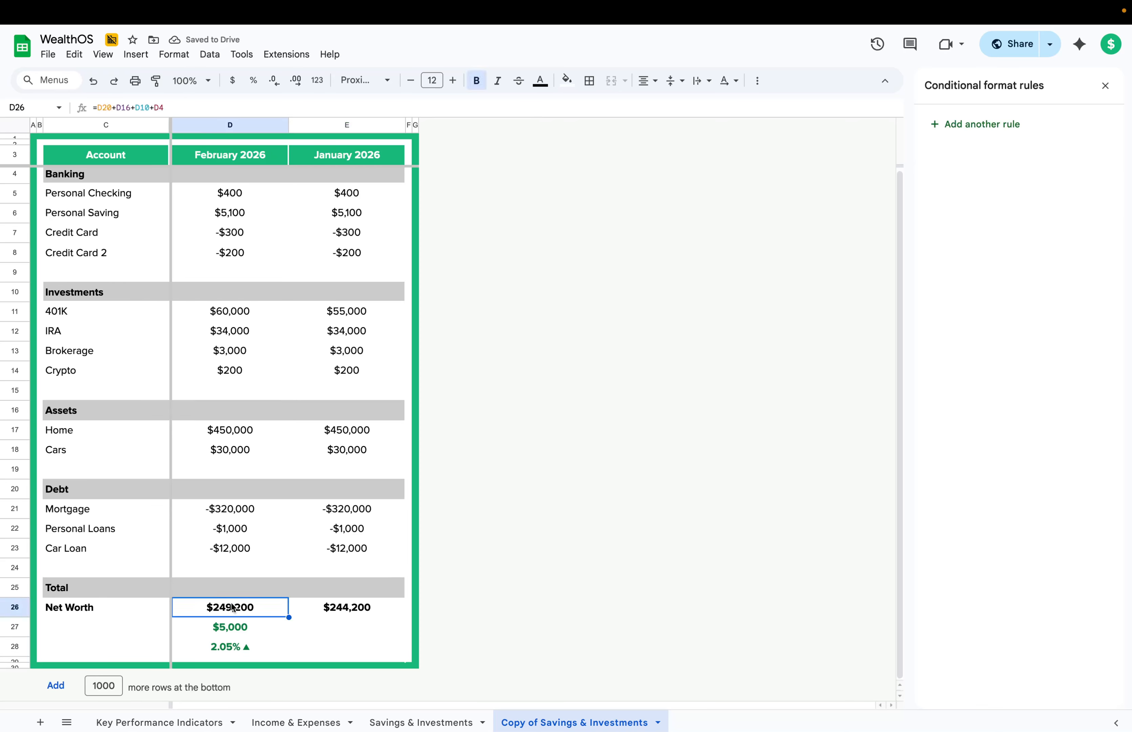
left_click(335, 610)
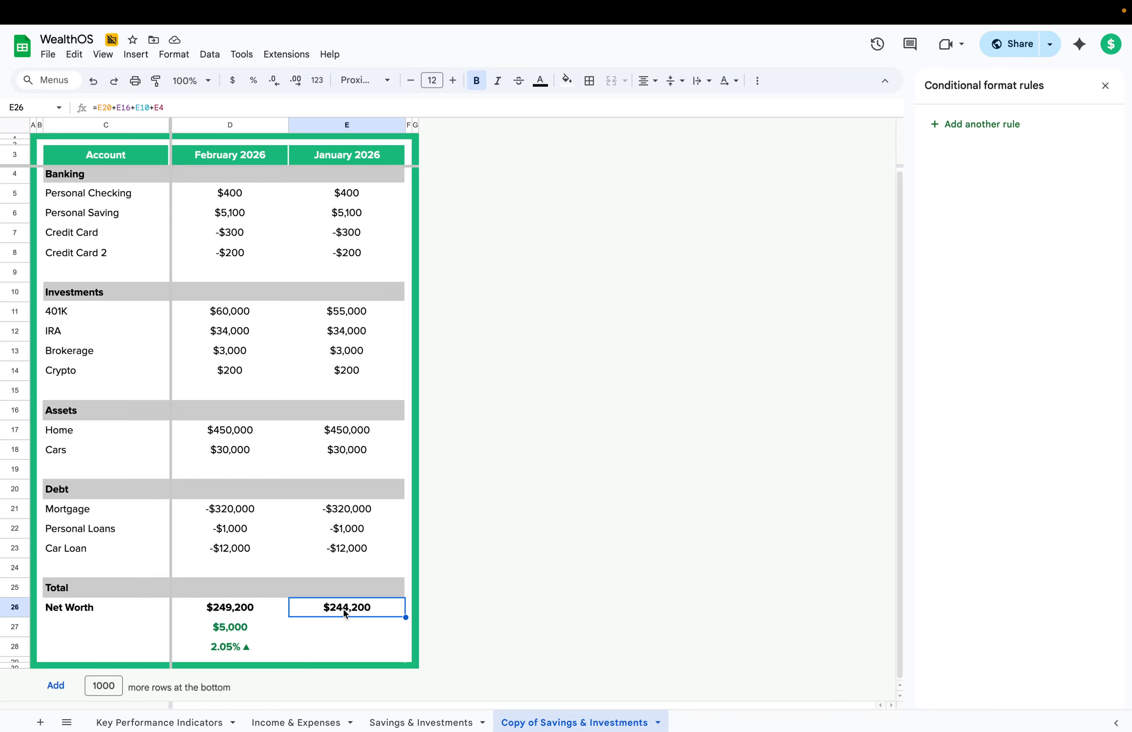
left_click(237, 614)
left_click(236, 629)
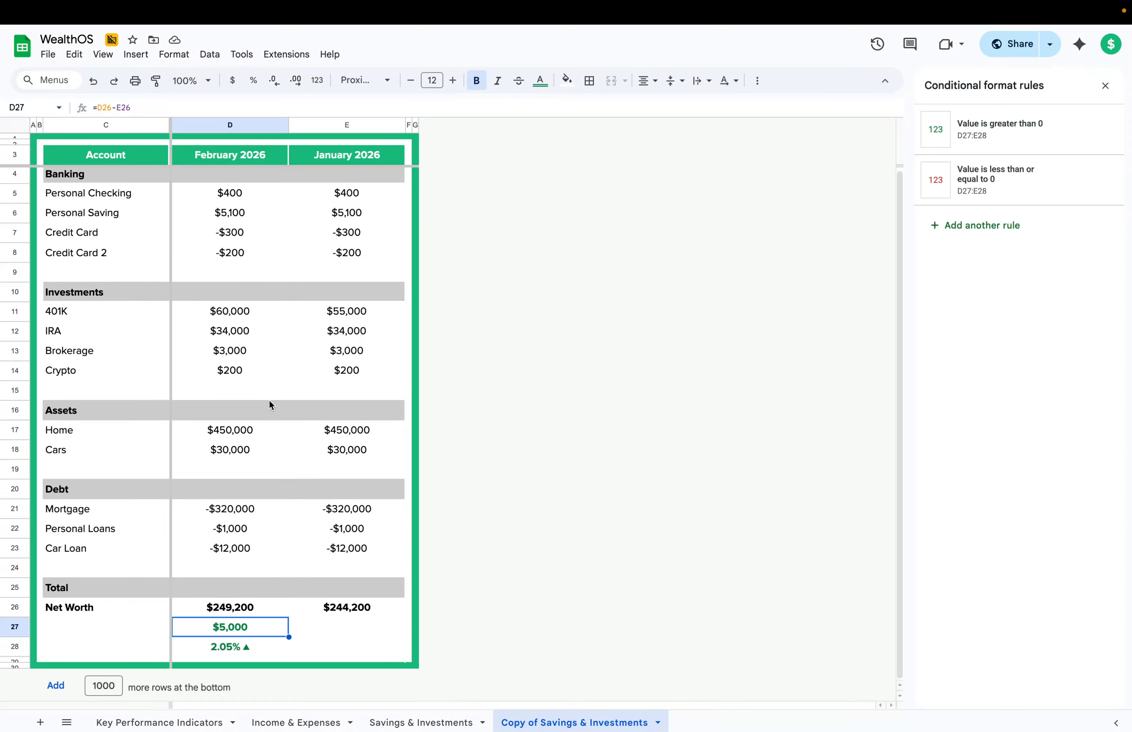
left_click(220, 648)
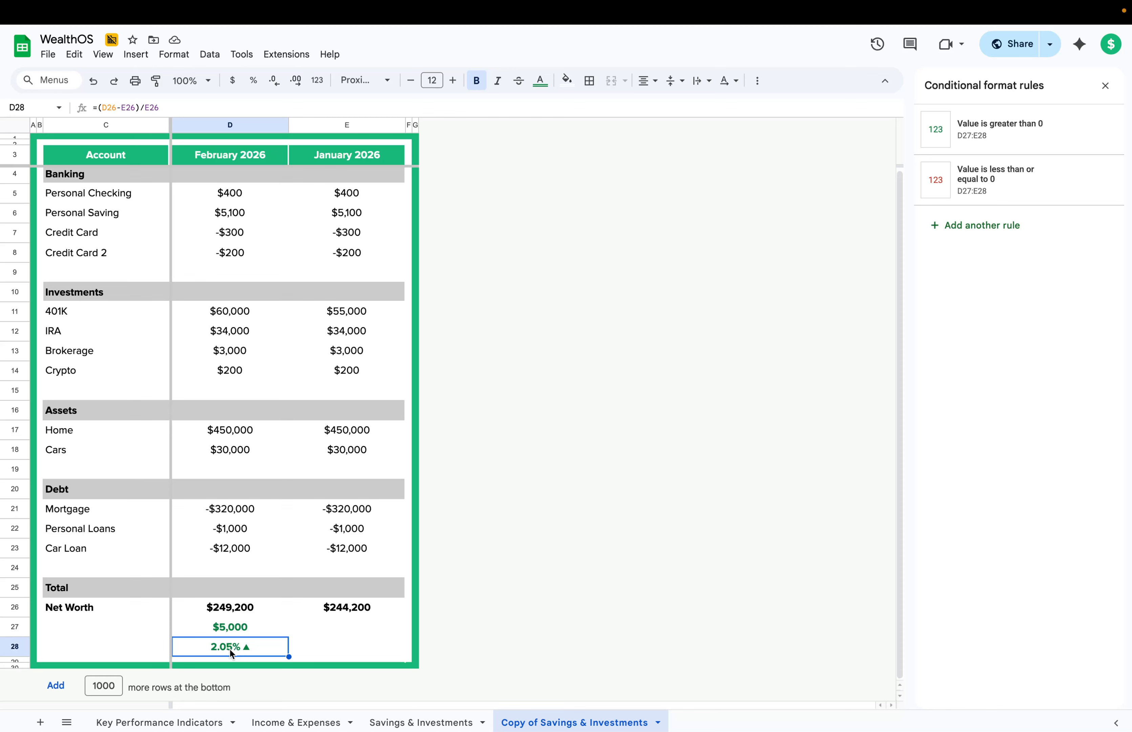
Examine the percentage-change formula in D28 and the dollar-change formula in D27 of the February 2026 column.
double_click(229, 647)
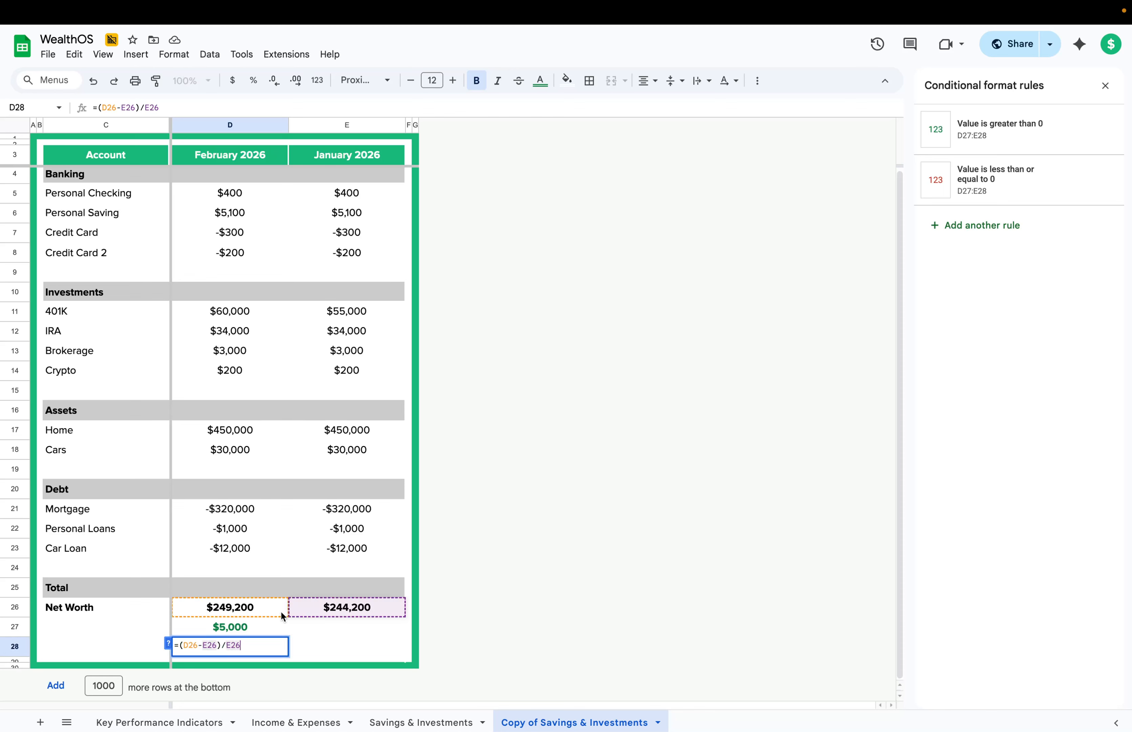
left_click(268, 630)
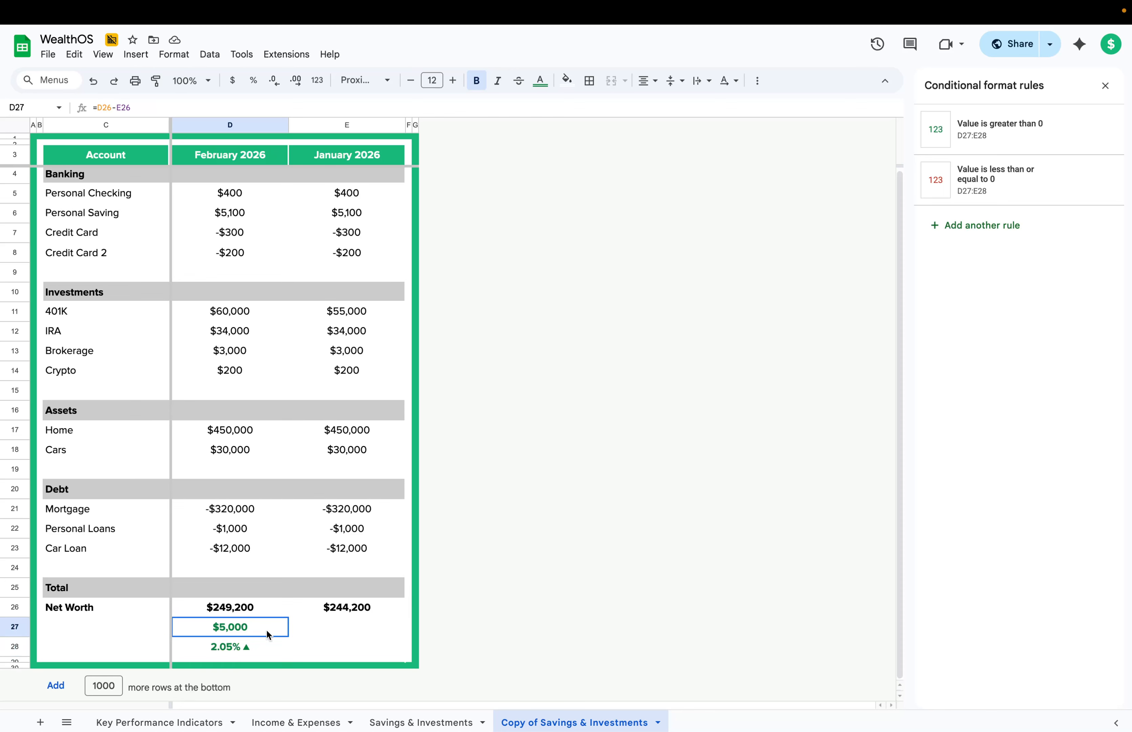
left_click(250, 649)
double_click(249, 648)
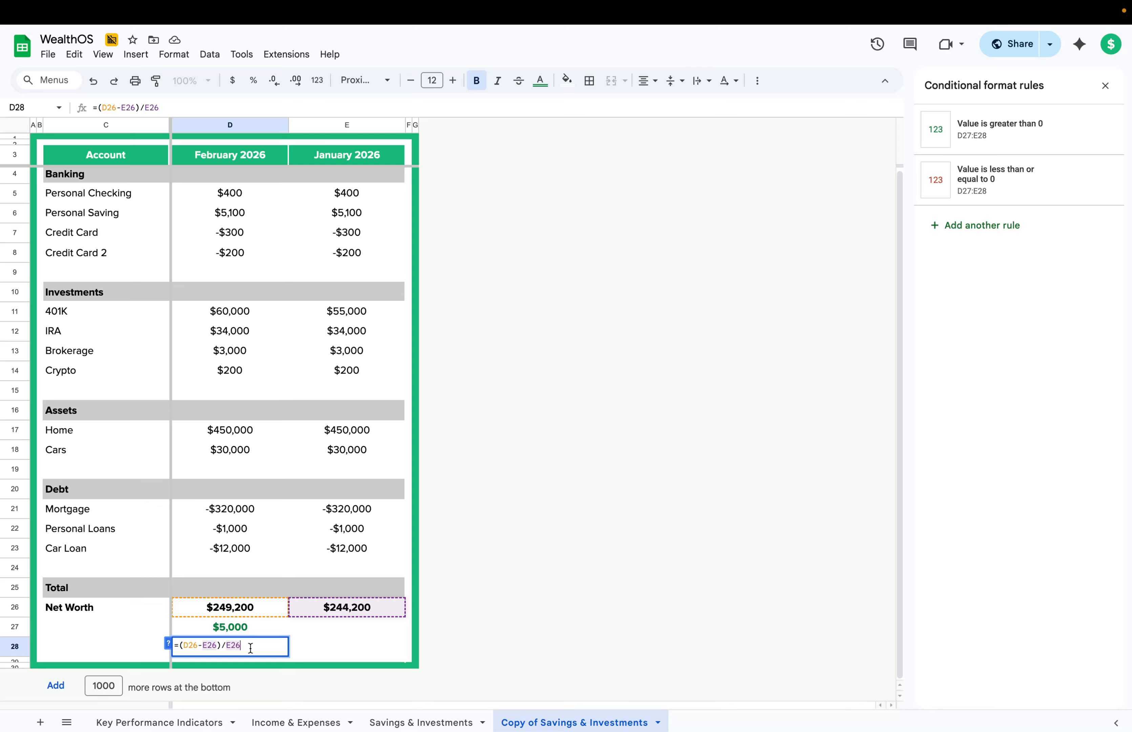
key("Escape")
left_click(304, 647)
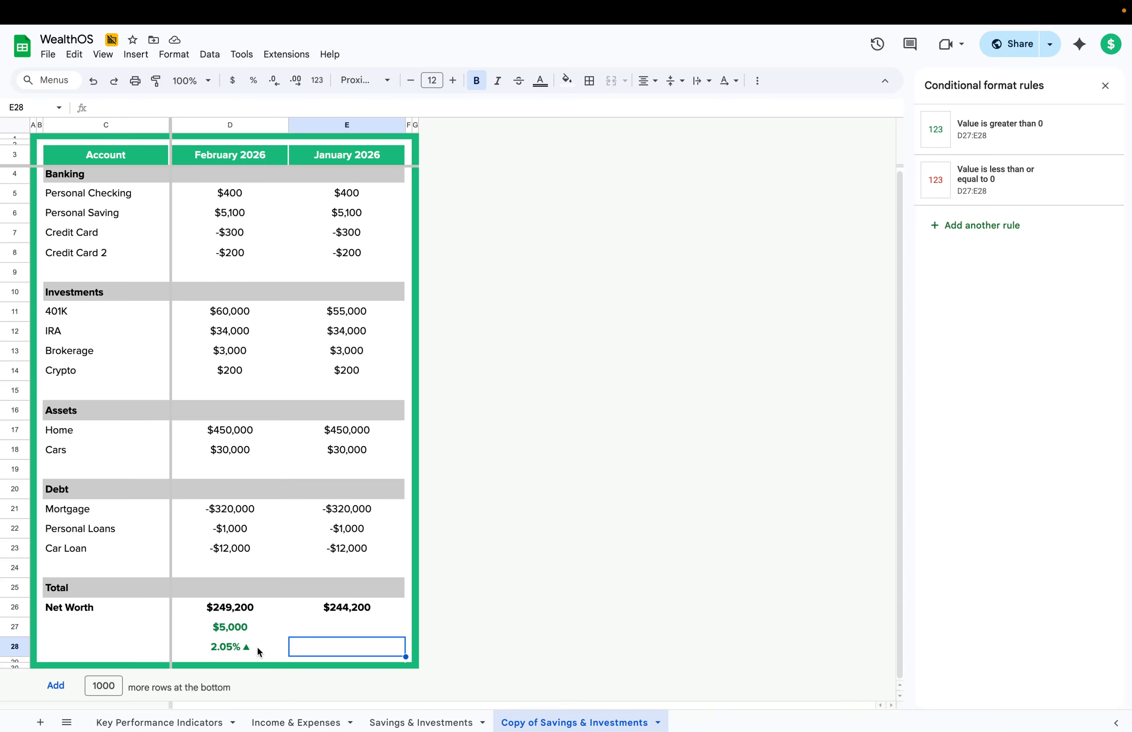
left_click(243, 645)
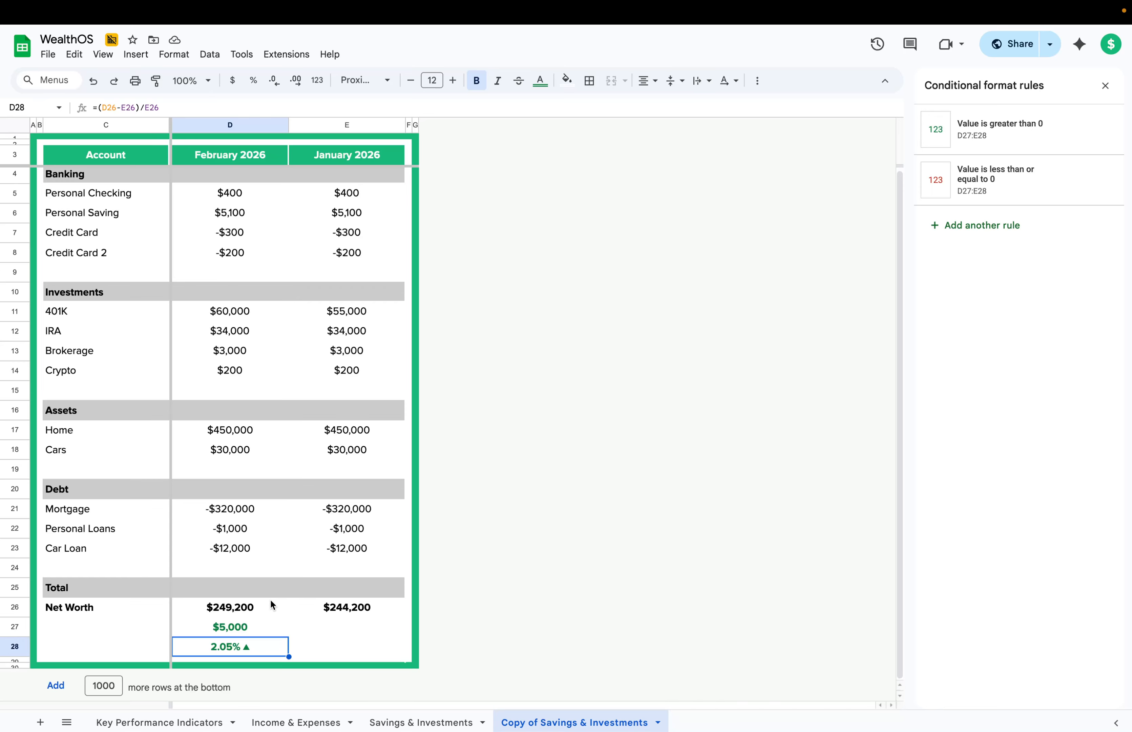
Set the February 2026 401K balance in D11 to $5,000 and check the change cell D28.
left_click(222, 316)
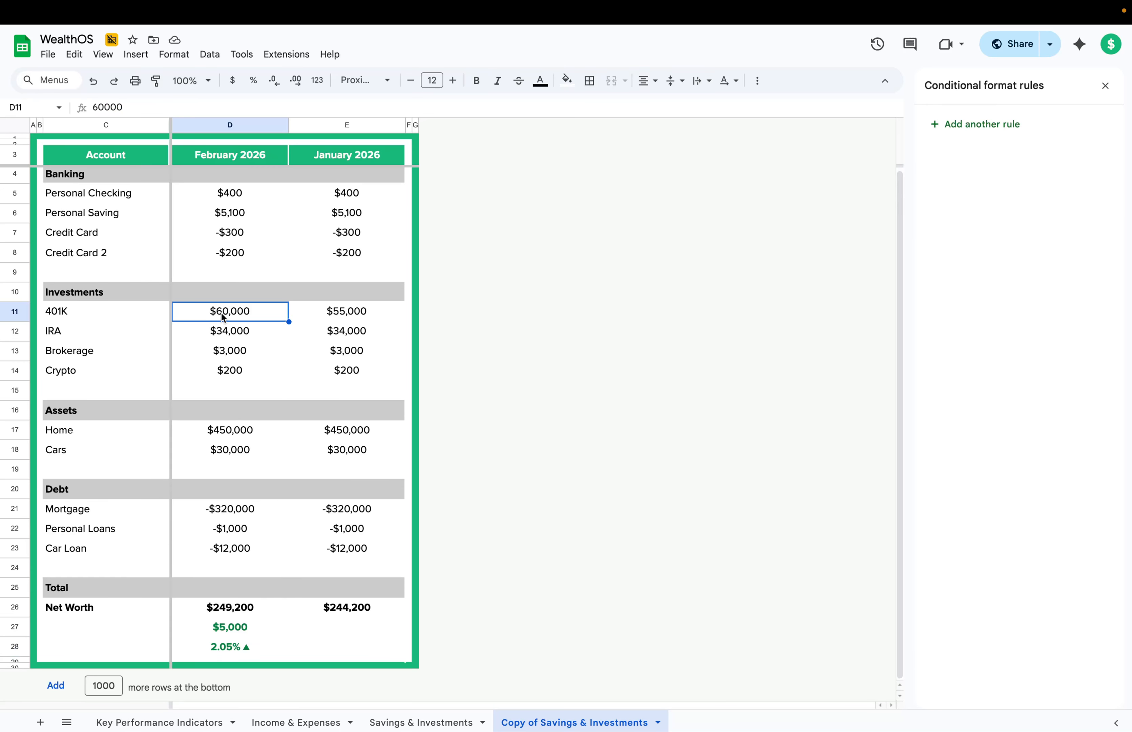
type("5000")
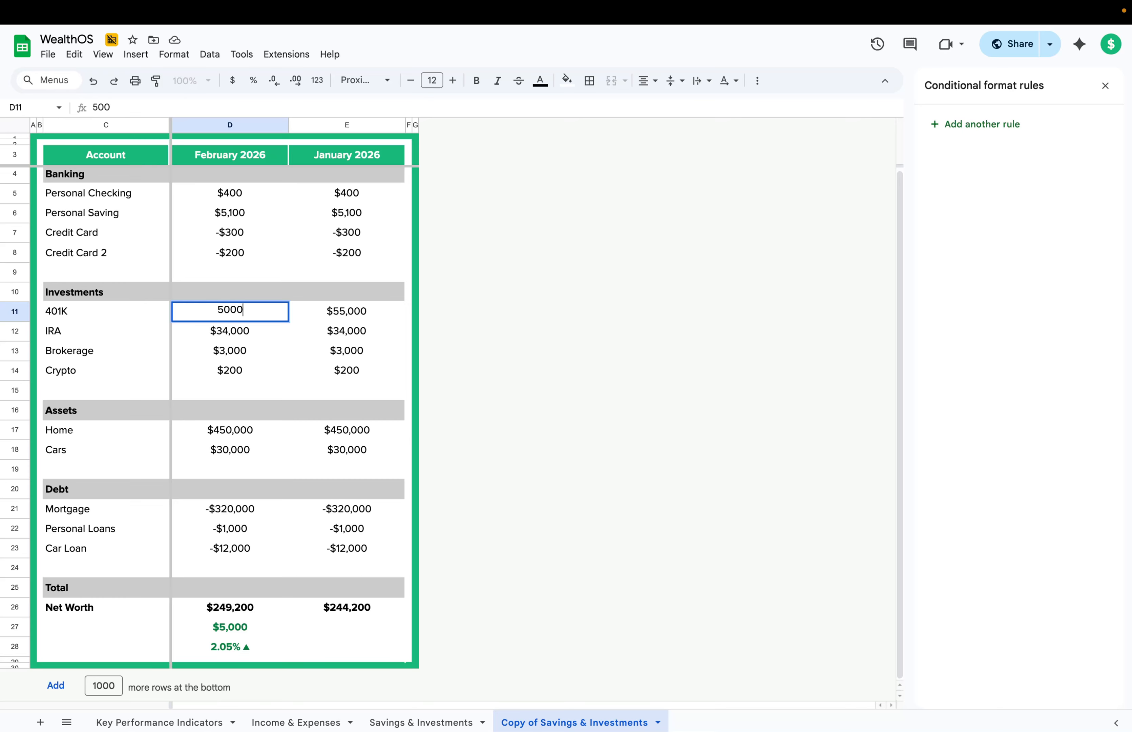
key("Return")
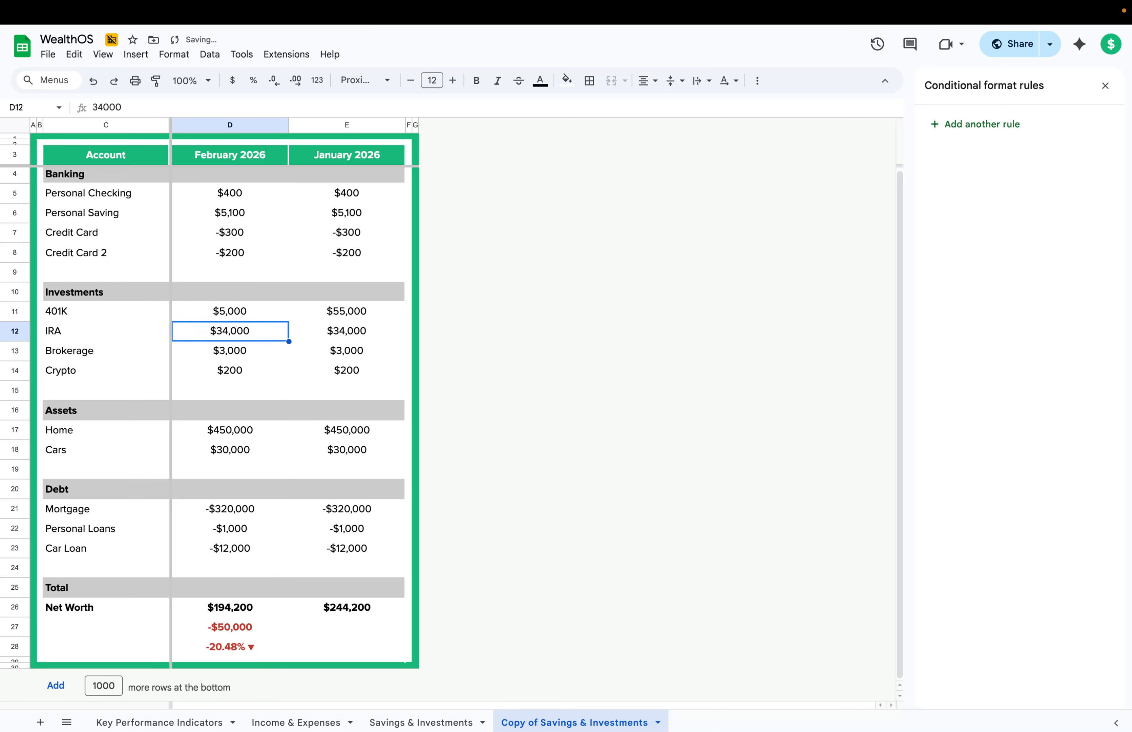
left_click(256, 646)
Set the February 2026 401K balance in D11 to $55,000.
left_click(244, 315)
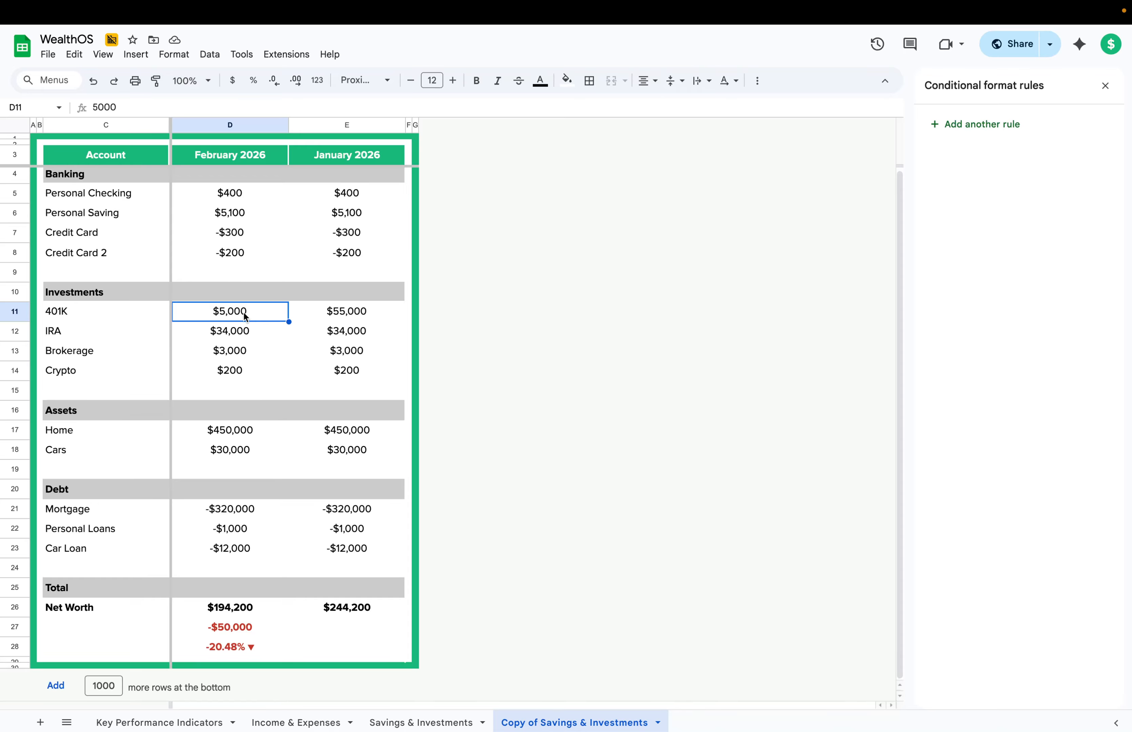
type("55")
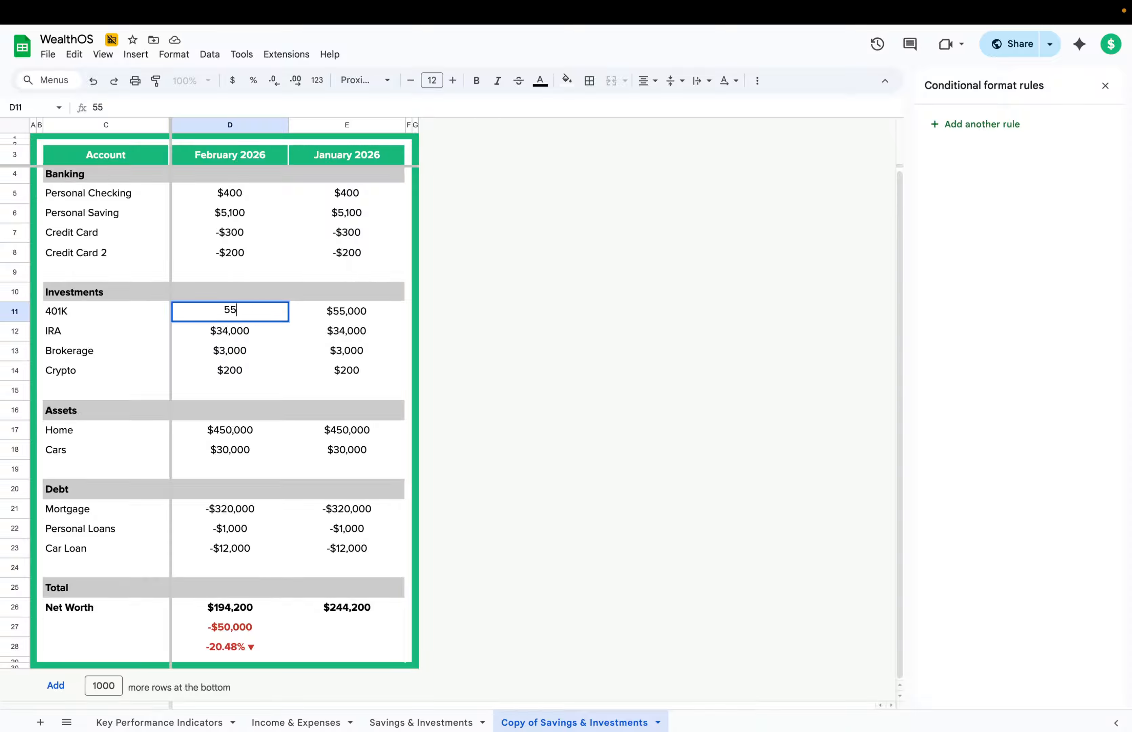
type(",00000")
key("Return")
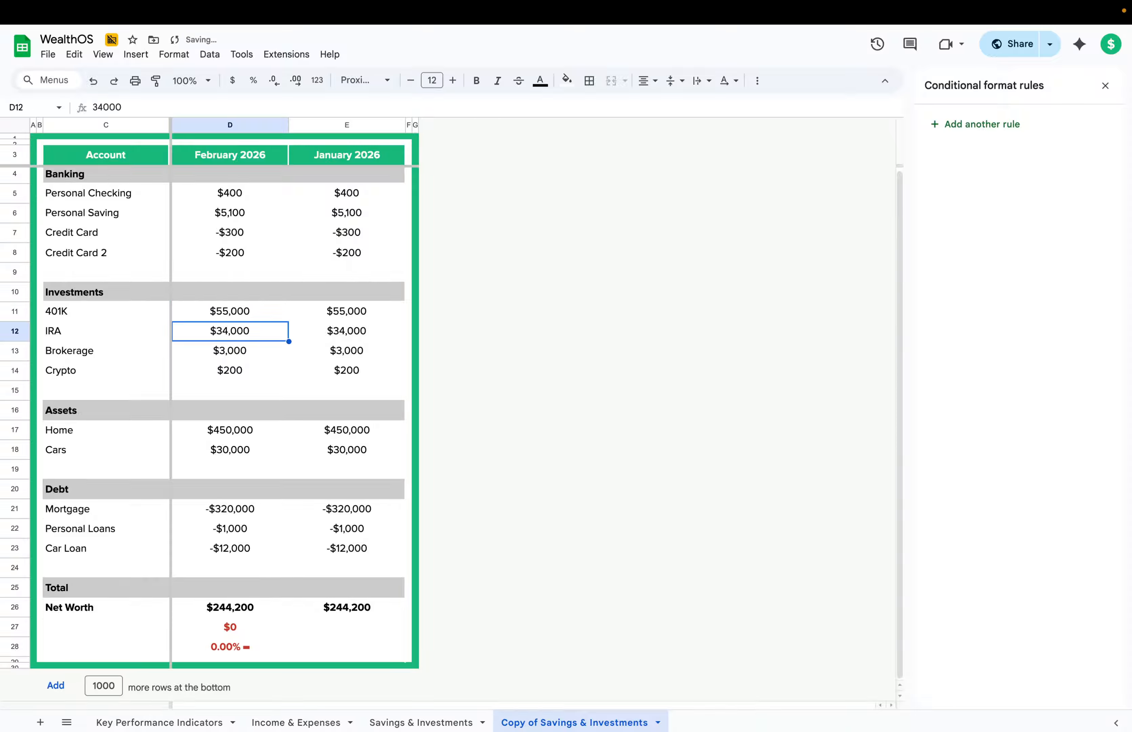
Examine the February 2026 change cells D27 and D28 and the conditional format rules that color them.
left_click(238, 660)
left_click(241, 647)
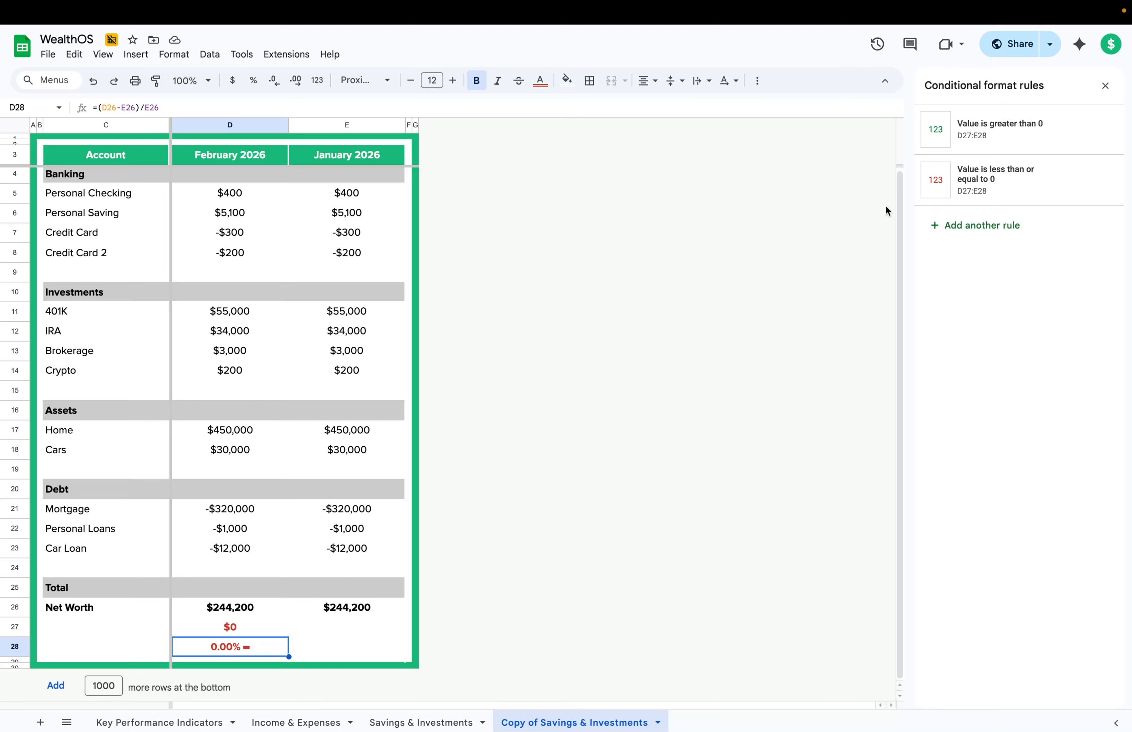
mouse_move(1018, 185)
left_click_drag(238, 617, 286, 646)
left_click(316, 628)
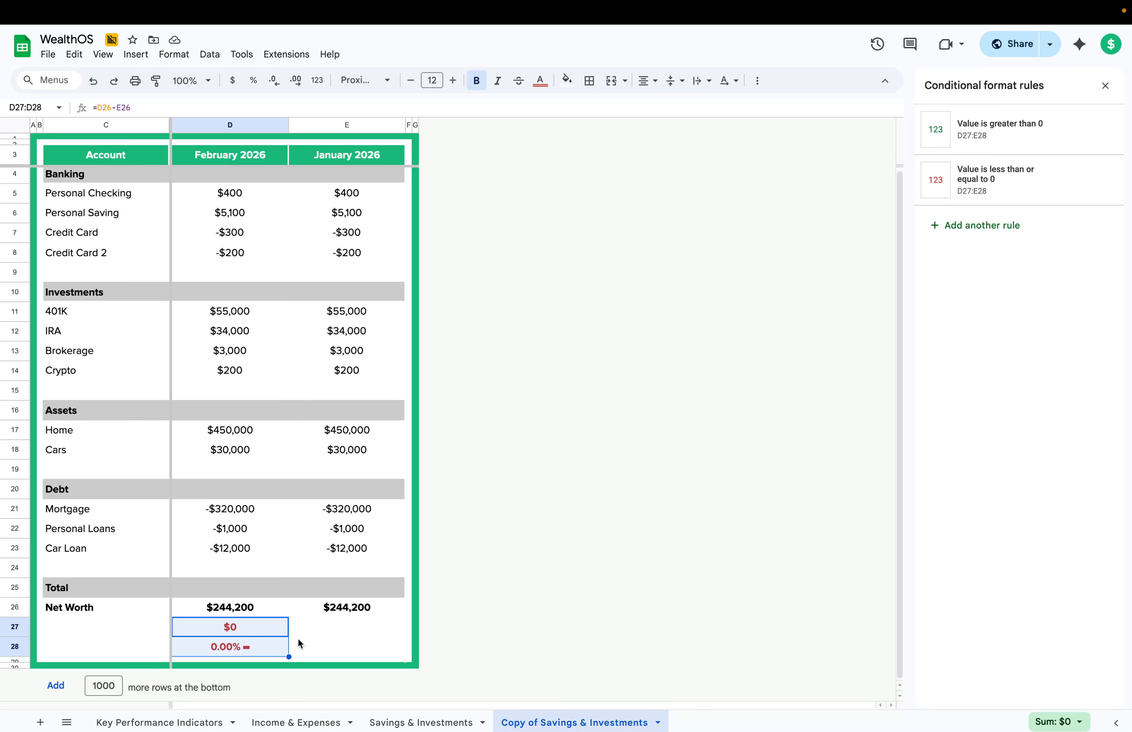
left_click(239, 645)
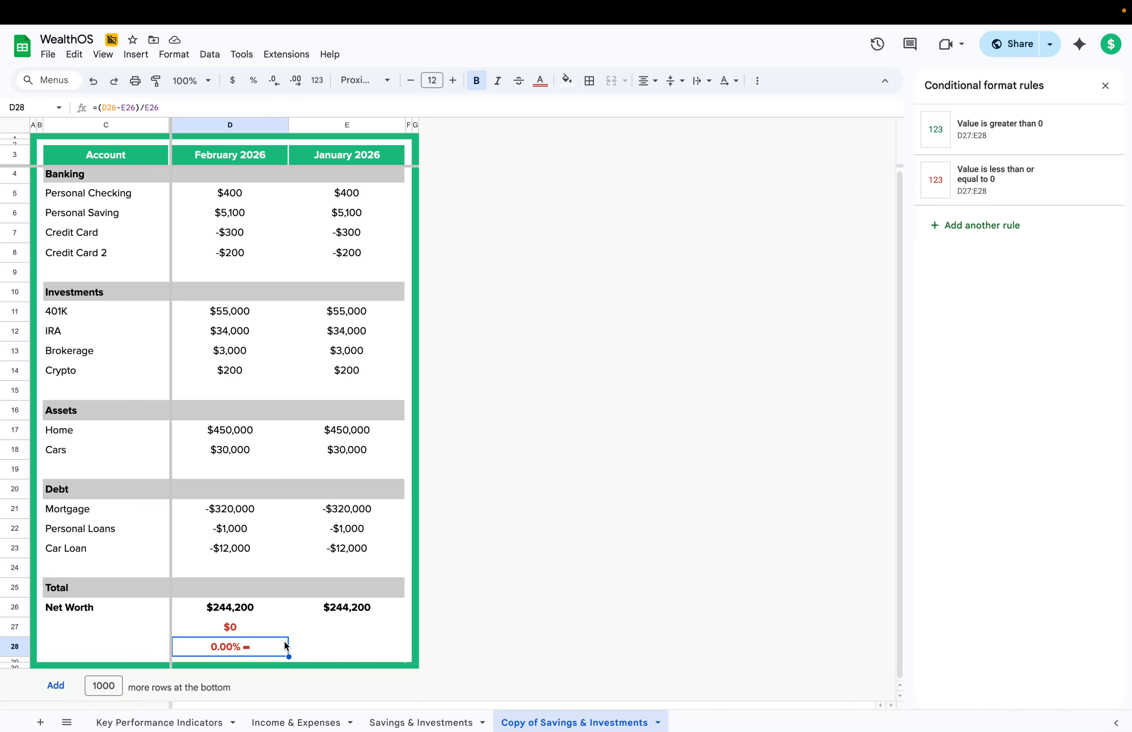
left_click(219, 126)
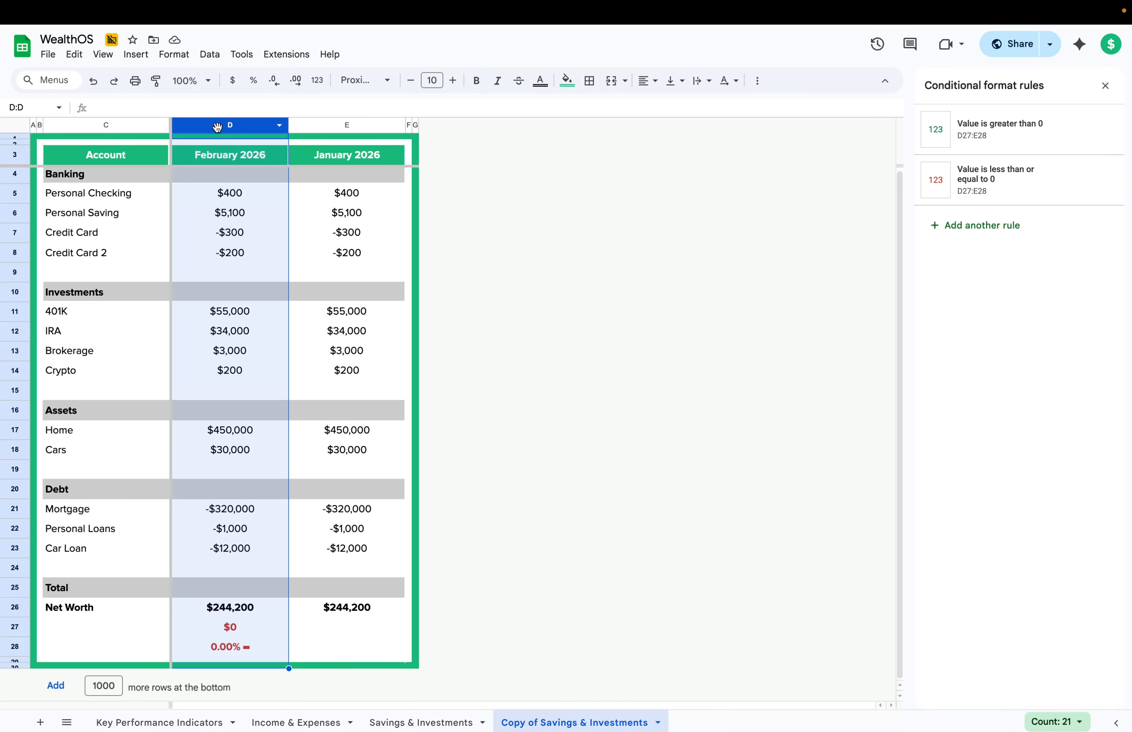
left_click(416, 488)
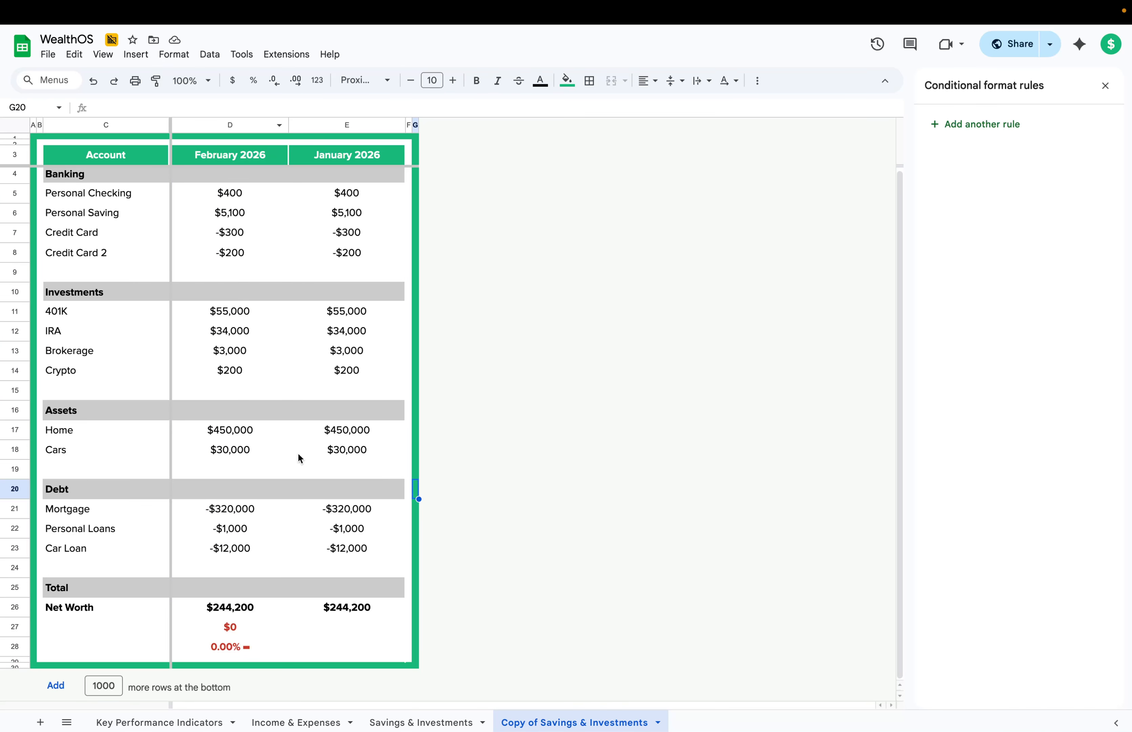
Rename the Copy of Savings & Investments sheet as Net Worth.
double_click(562, 724)
type("Net Worth")
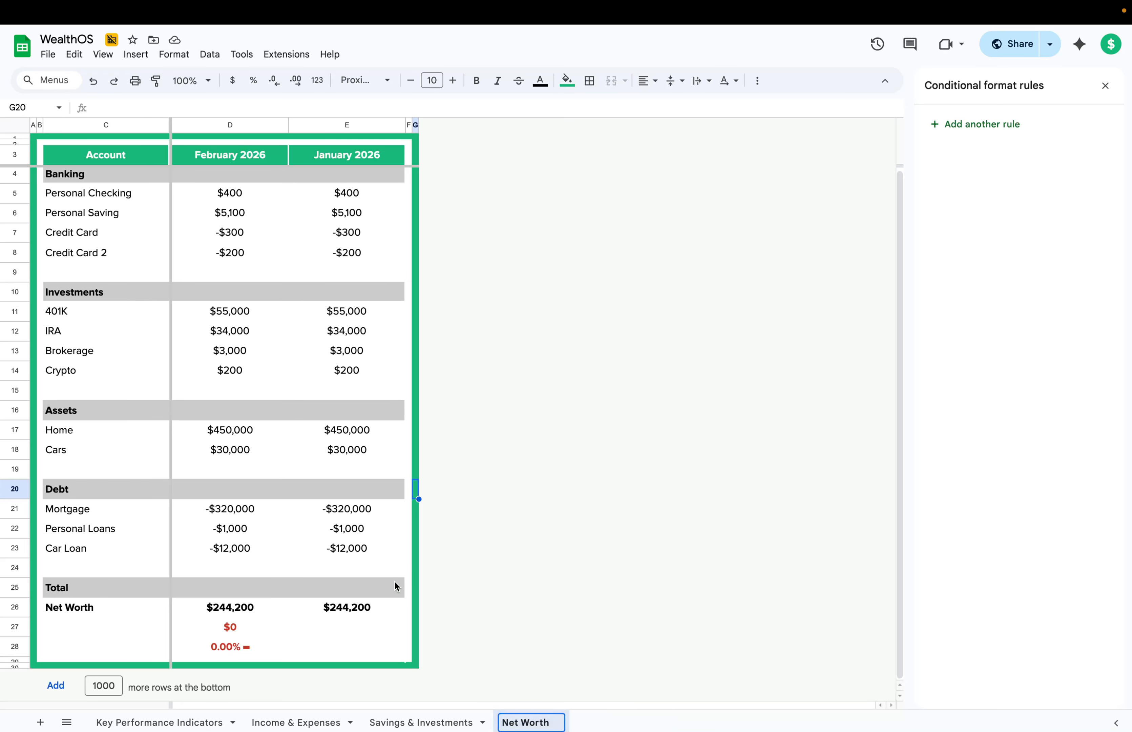
left_click(348, 163)
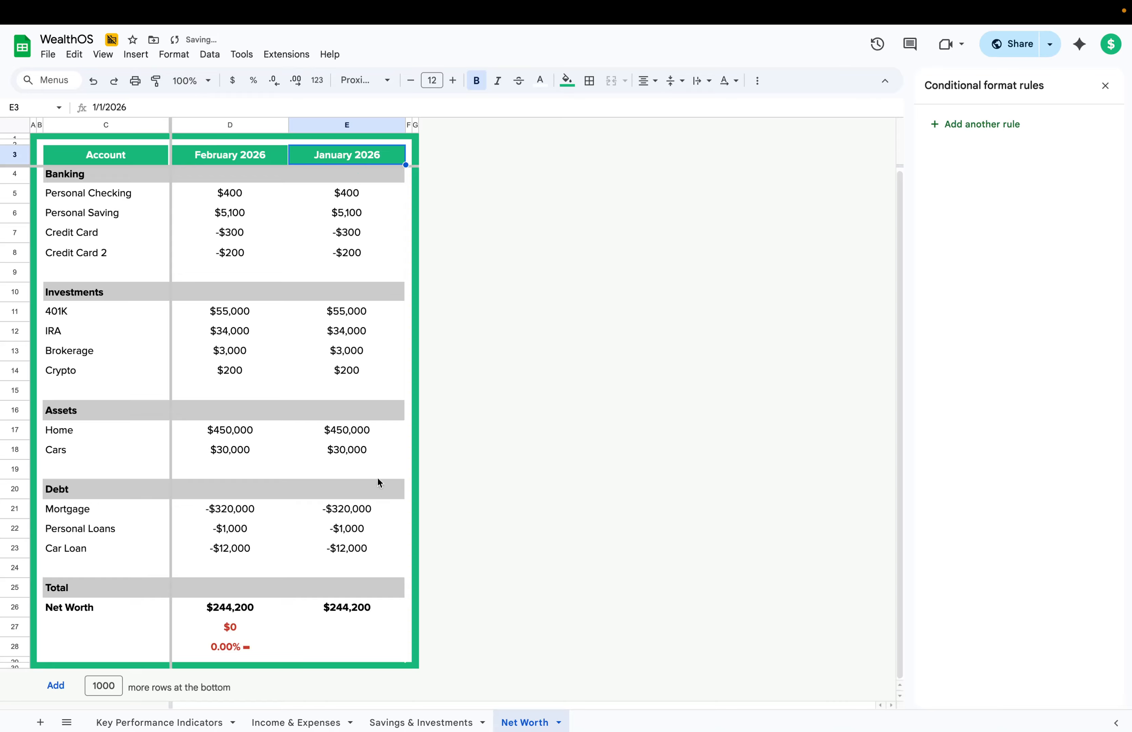
Copy the January 2026 Net Worth total from E26 and paste it as values only into F12 of the Key Performance Indicators sheet.
left_click_drag(347, 194, 365, 544)
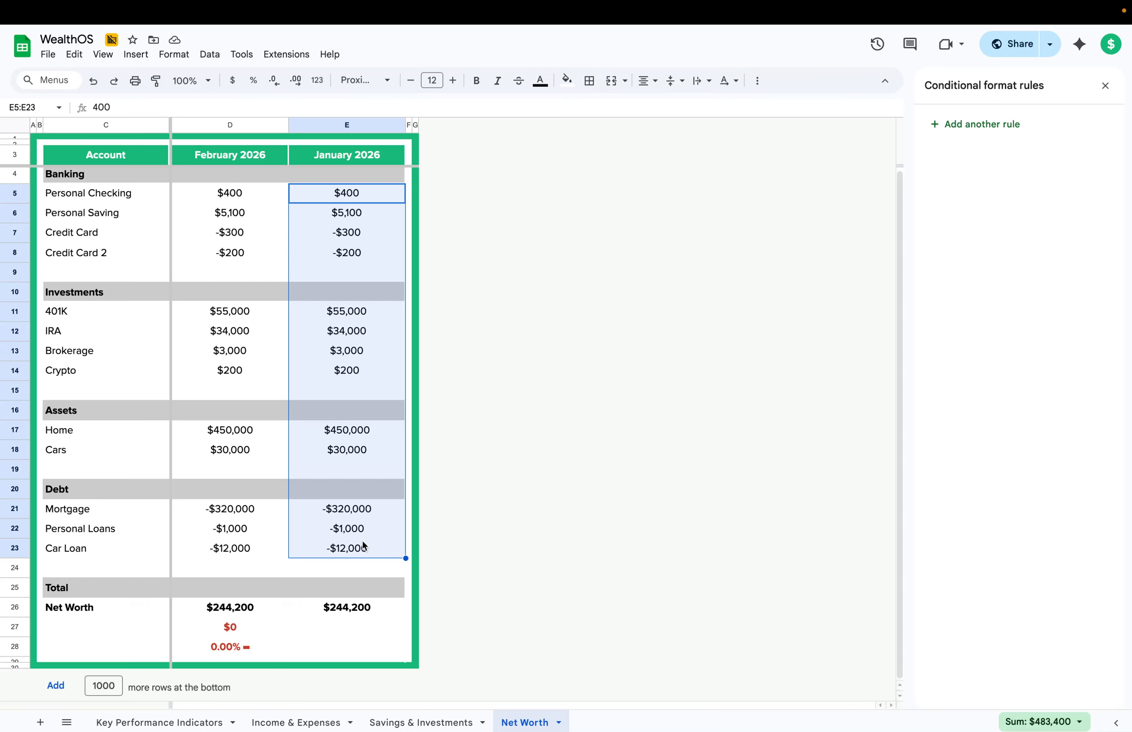
left_click(333, 610)
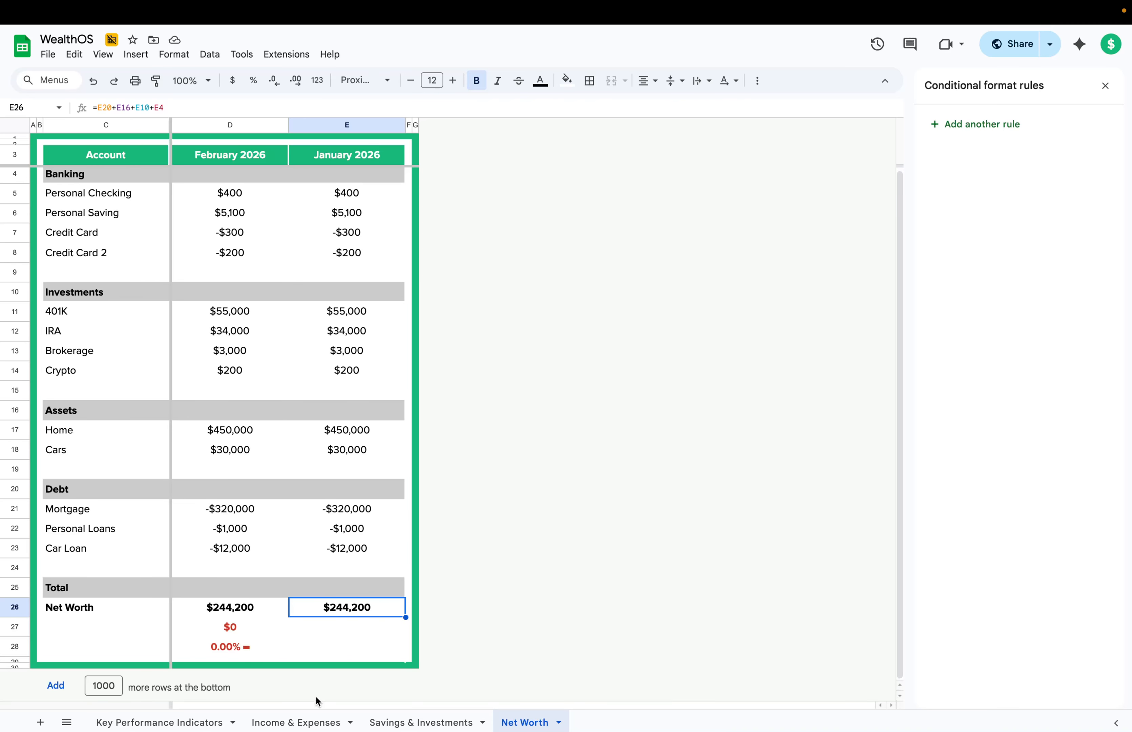
left_click(162, 722)
right_click(389, 338)
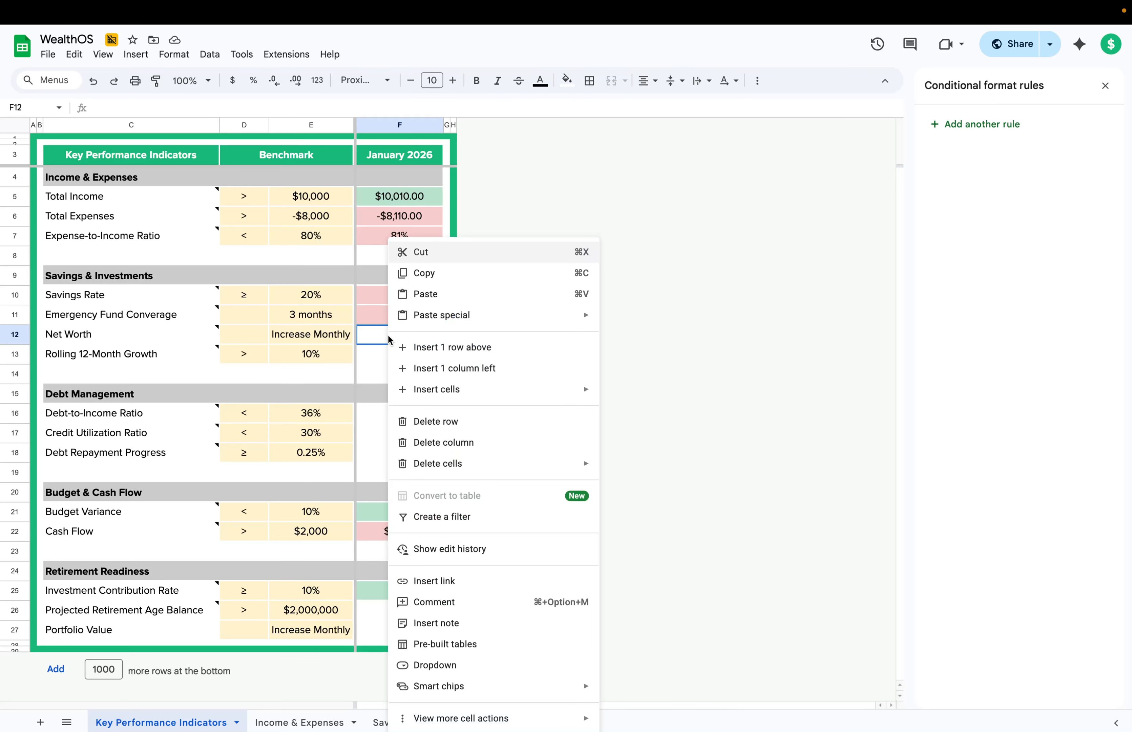
mouse_move(441, 324)
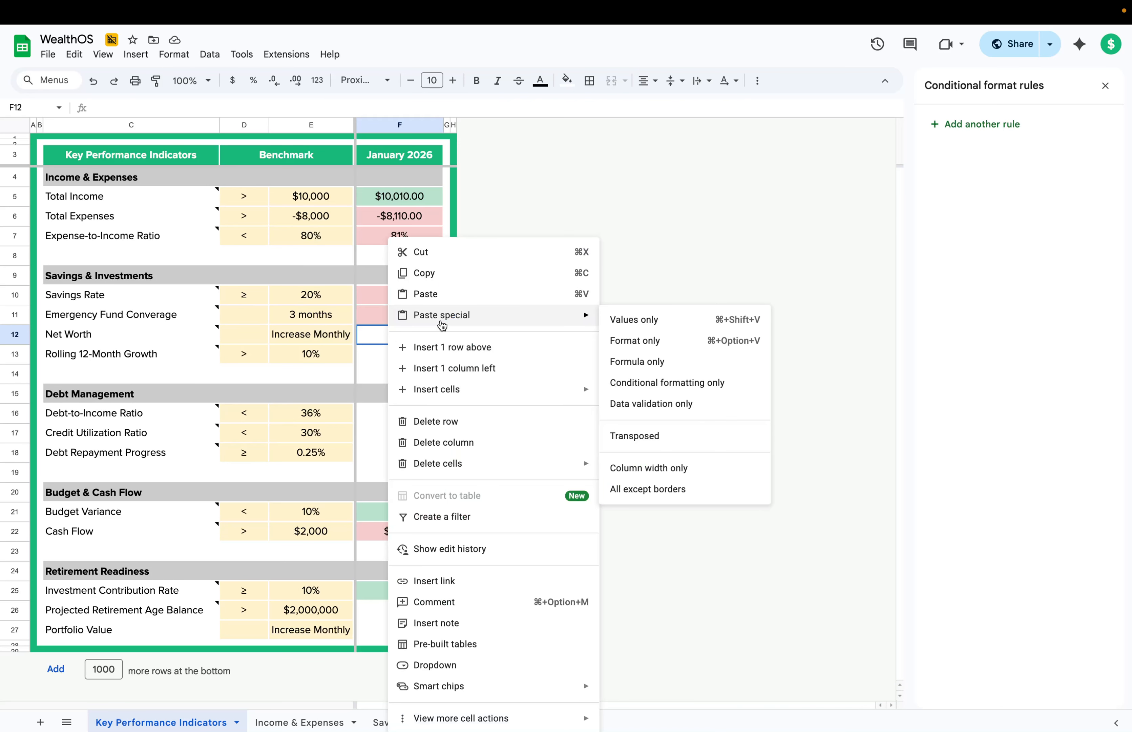
left_click(648, 325)
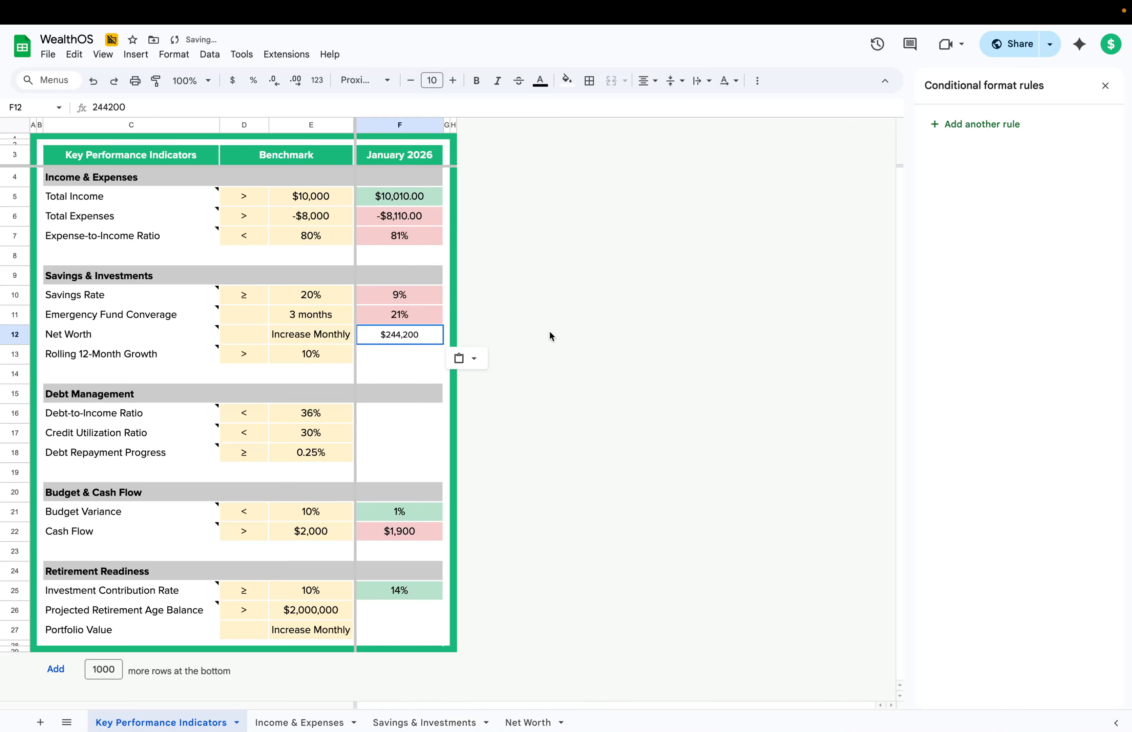
Format the January 2026 Net Worth cell F12 with font size 12 and the custom light green fill.
left_click(408, 334)
left_click(453, 80)
left_click(453, 80)
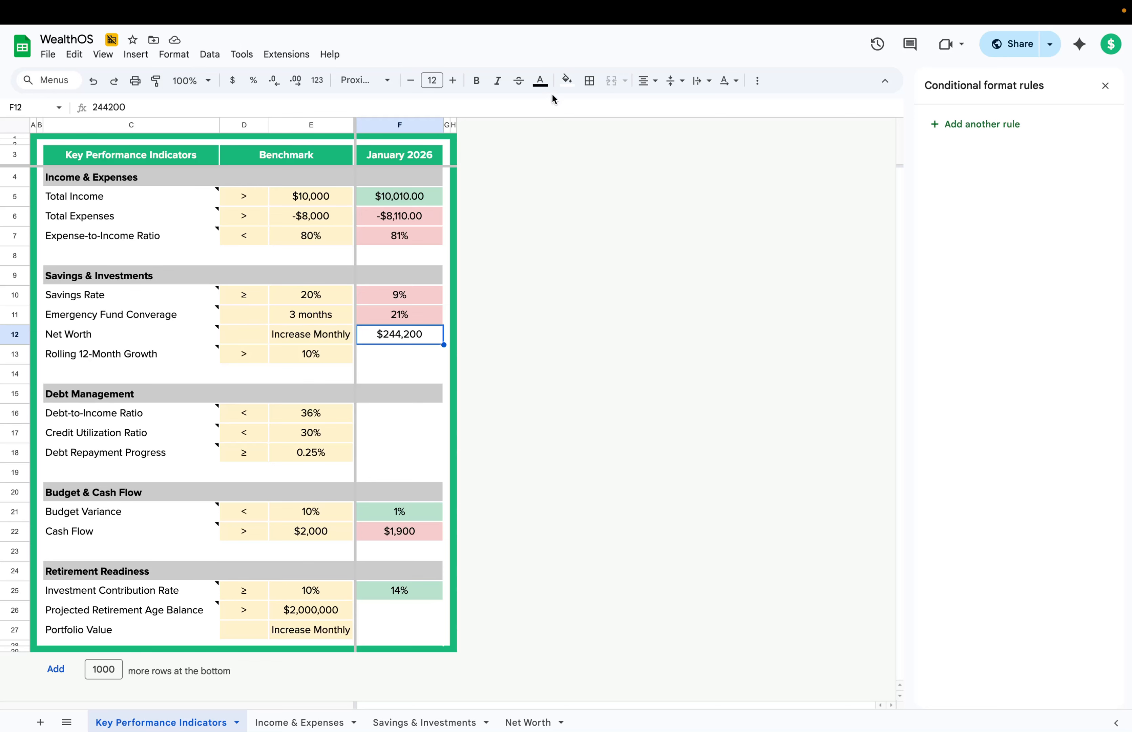
left_click(566, 81)
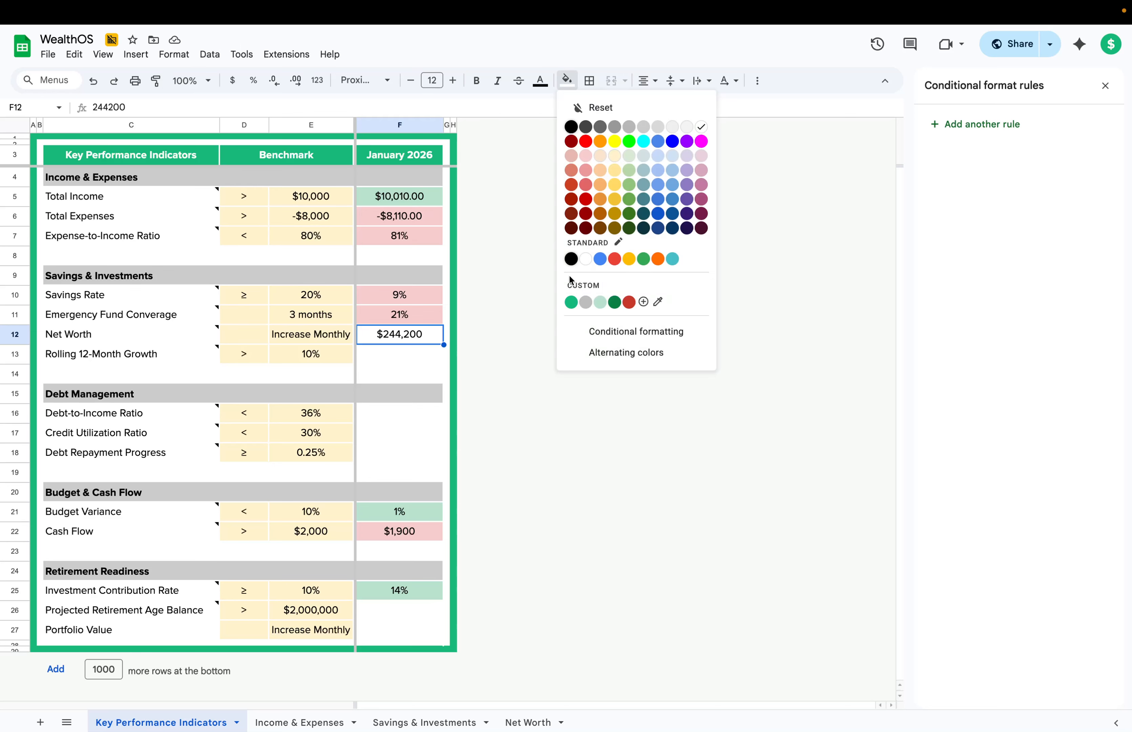
left_click(599, 304)
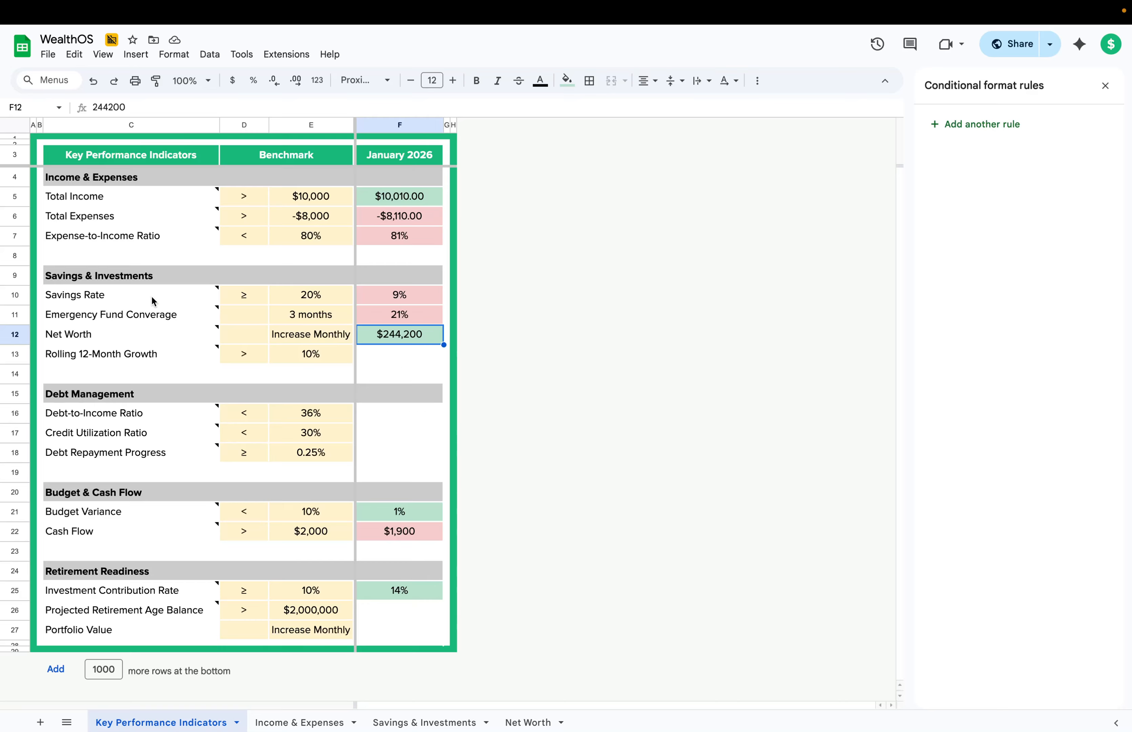
left_click(350, 338)
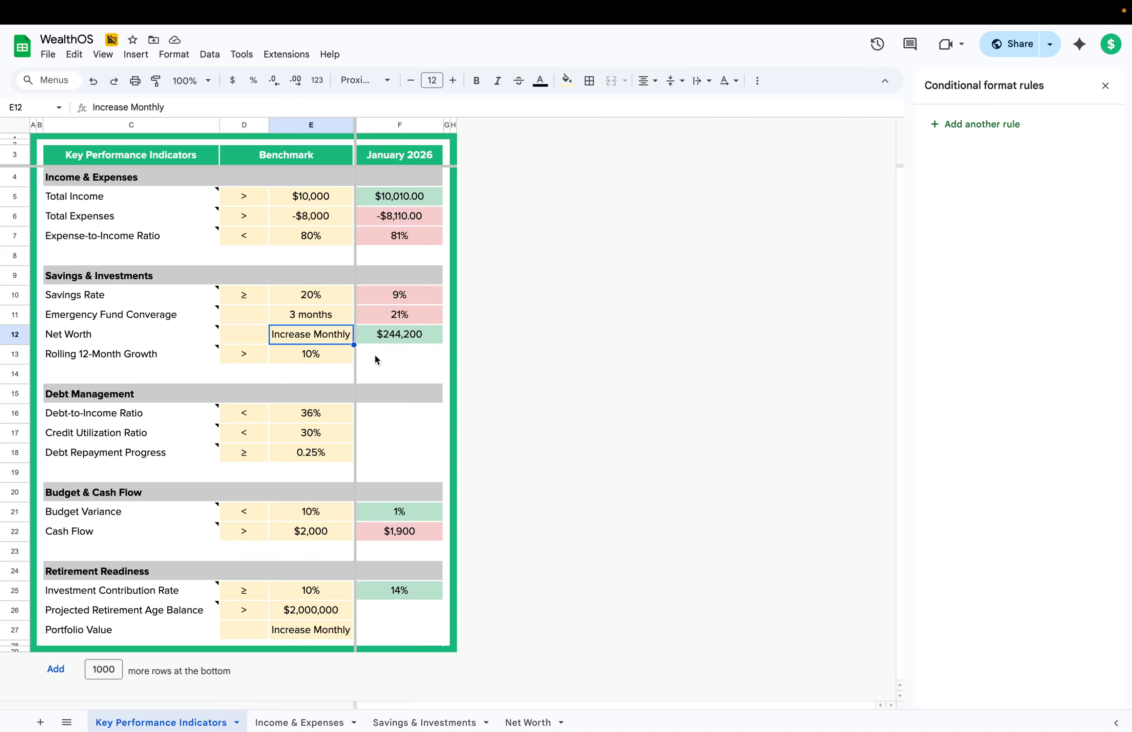
left_click(247, 338)
left_click_drag(279, 342, 253, 338)
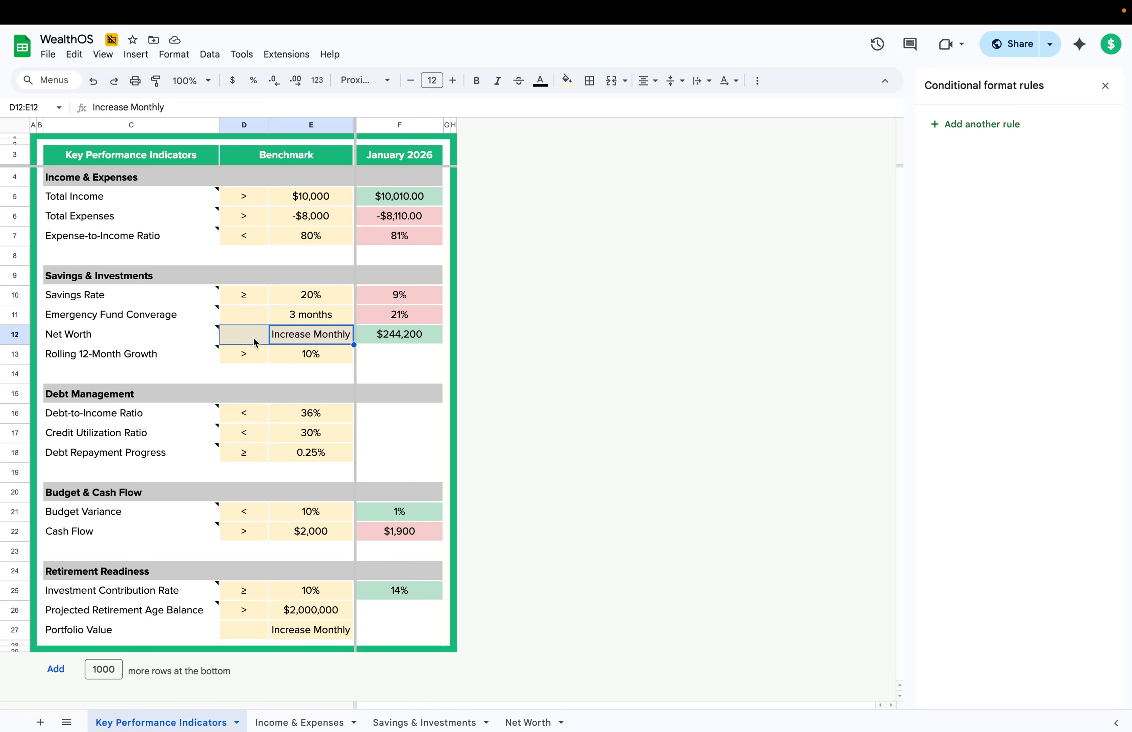
type(">")
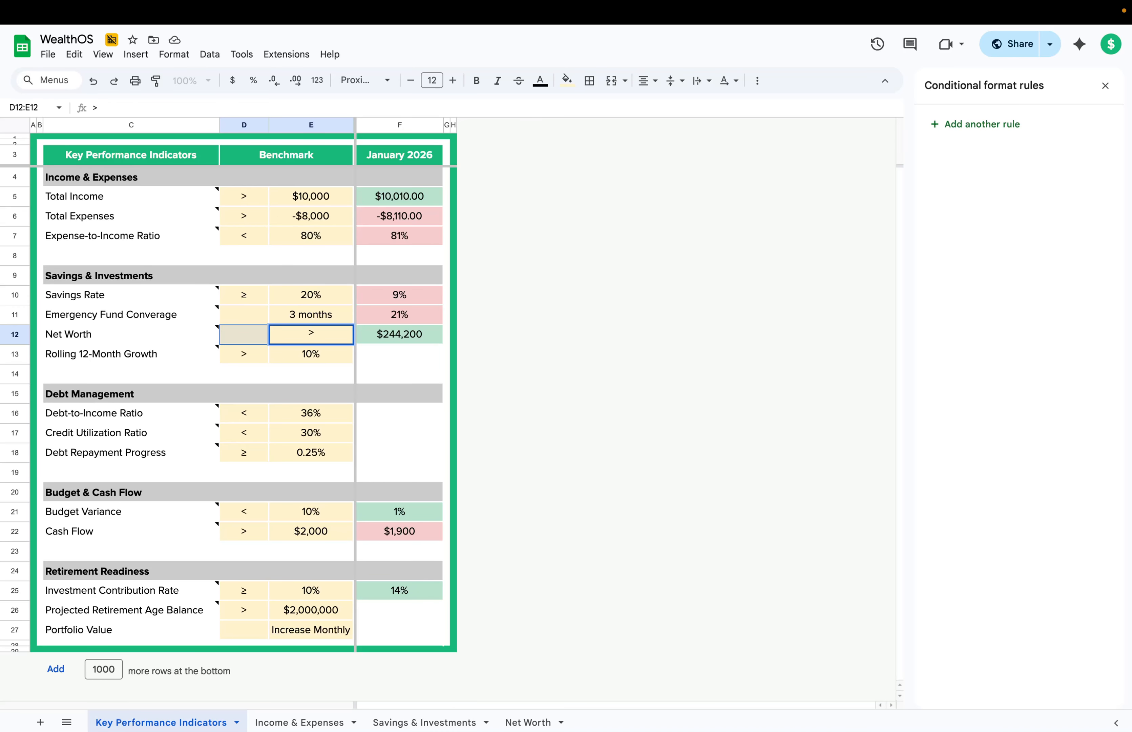
key("Escape")
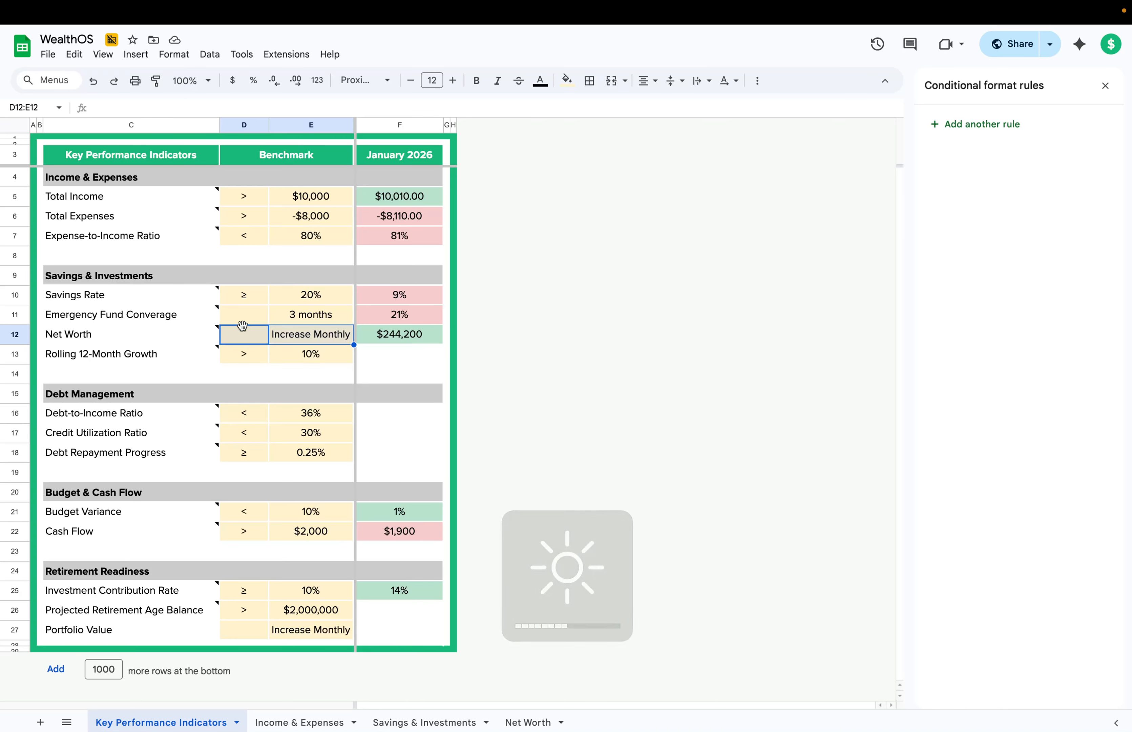
Enter ">" as the Net Worth benchmark operator in D12.
type(">")
key("Return")
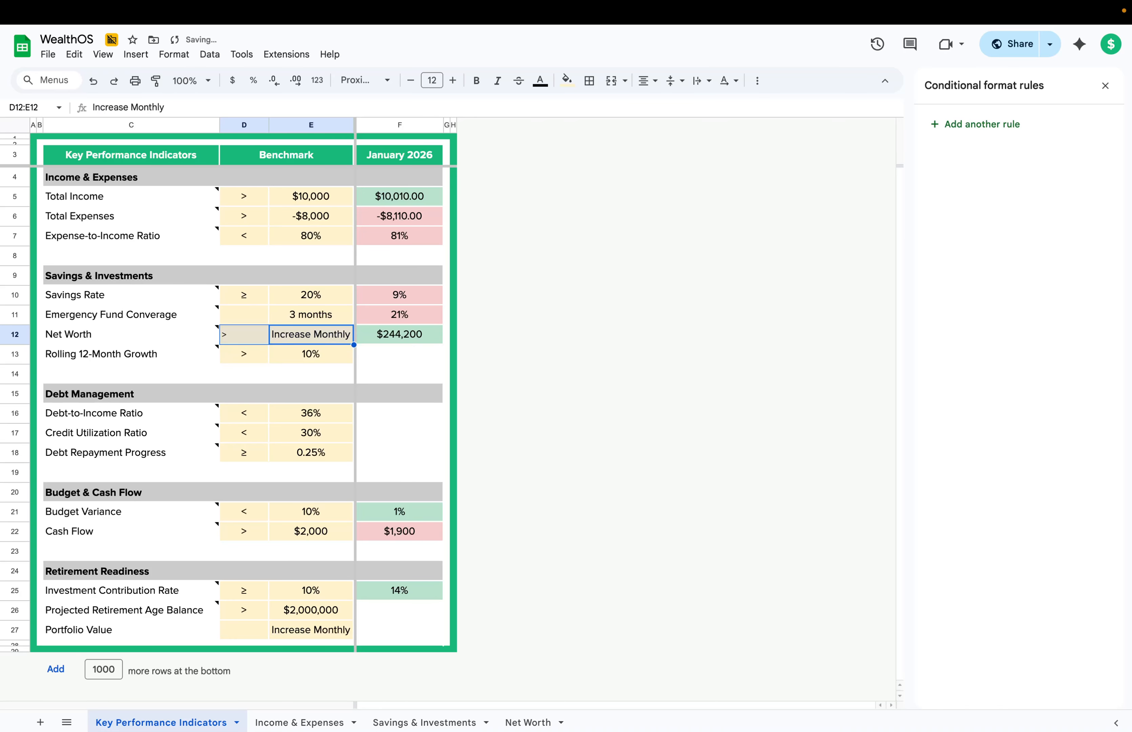
key("shift+Right")
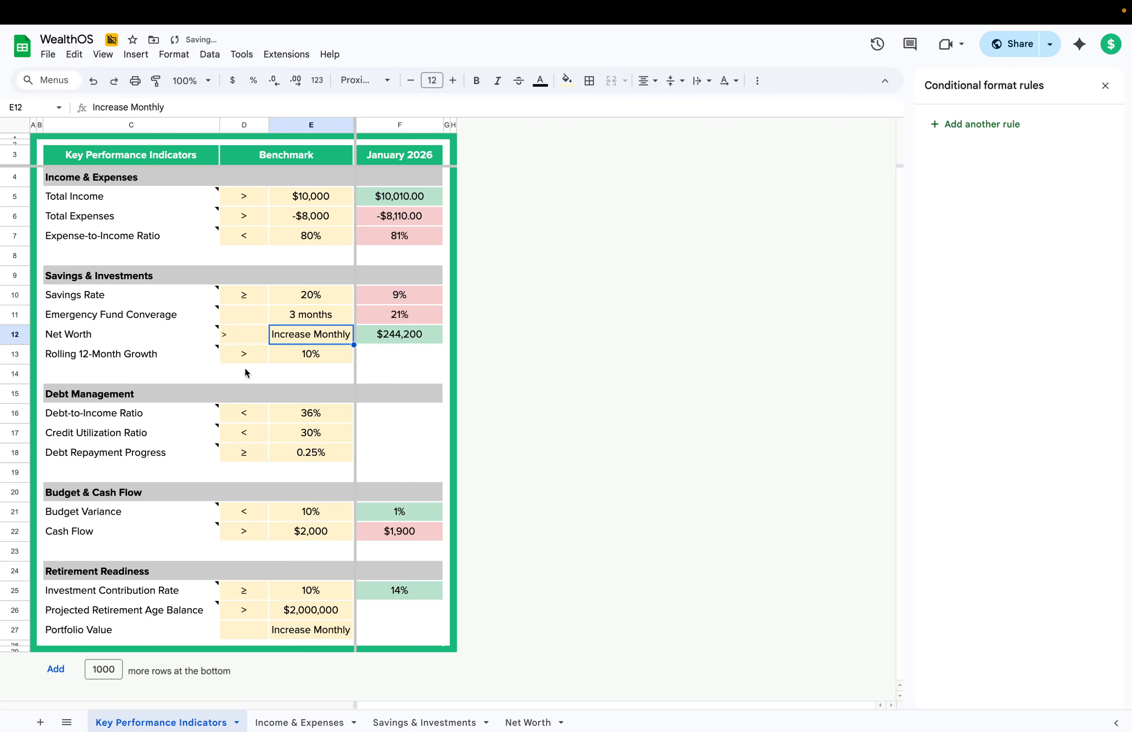
Copy the Total Income benchmark cells D5:E5 with their formatting onto the Net Worth benchmark cells D12:E12.
left_click_drag(257, 197, 286, 195)
key("ctrl+c")
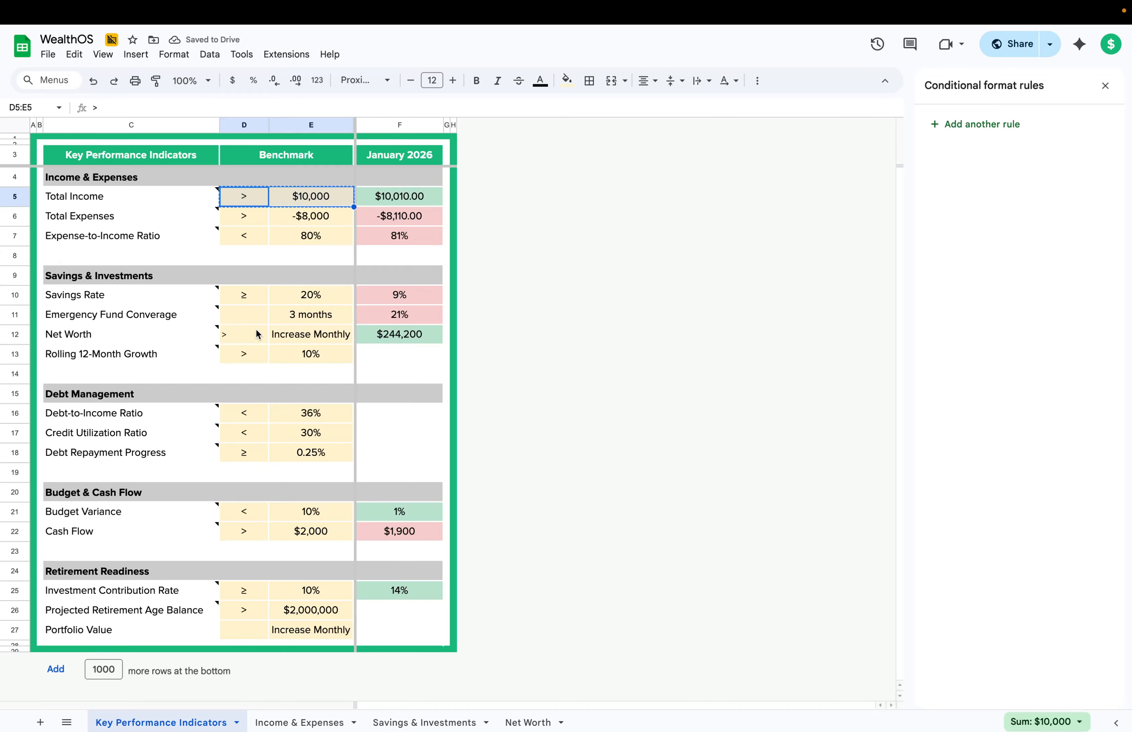
left_click(256, 333)
key("ctrl+v")
Set the Net Worth benchmark amount in E12 to $1,000.
left_click(308, 336)
double_click(308, 336)
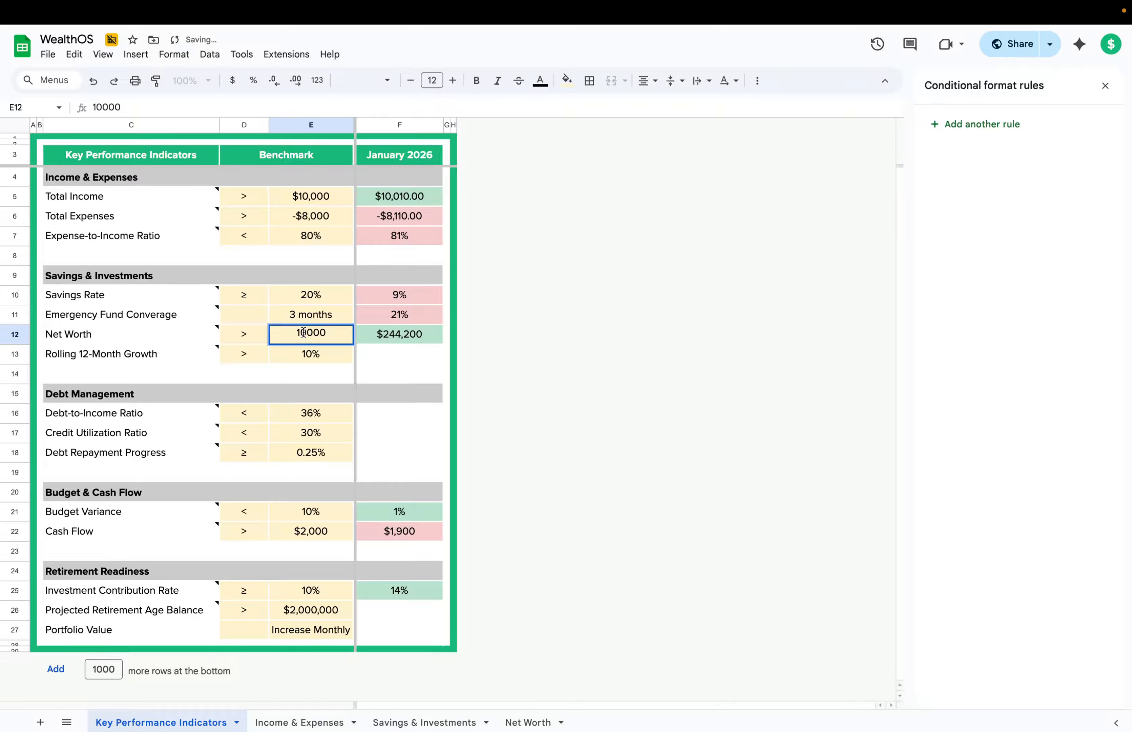
key("BackSpace")
key("Return")
left_click(392, 339)
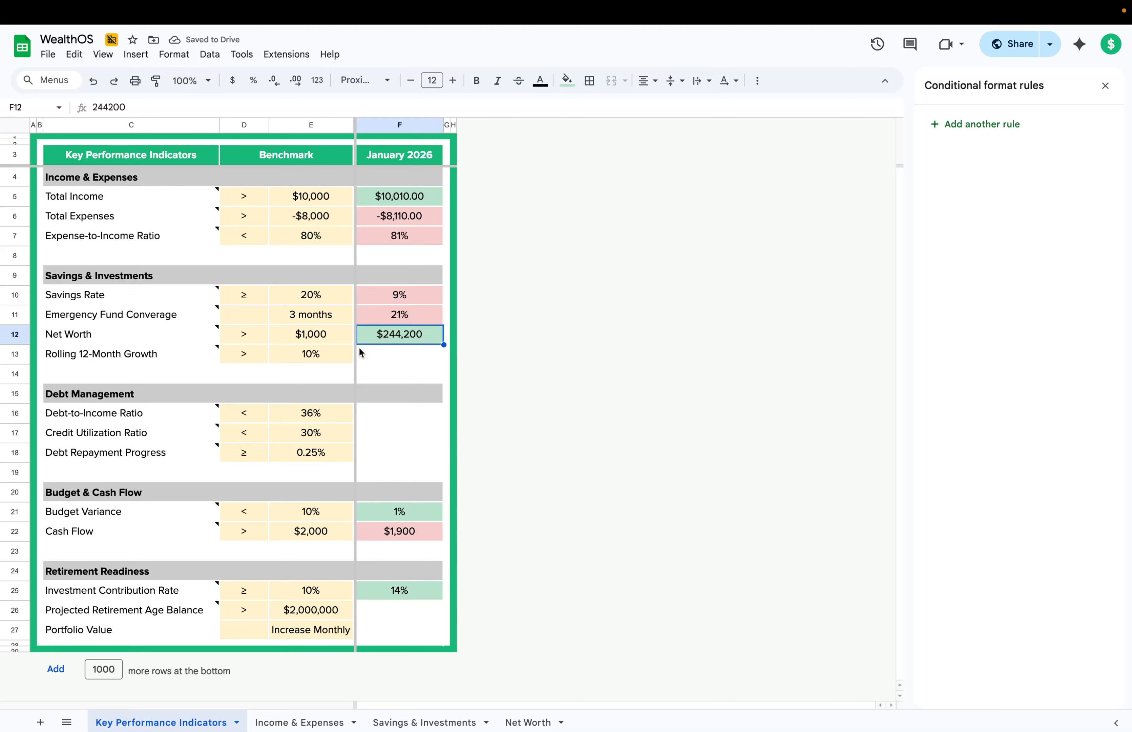
Review the Net Worth benchmark against its January 2026 value and check the January 2026 column for indicators still to fill in.
left_click(329, 339)
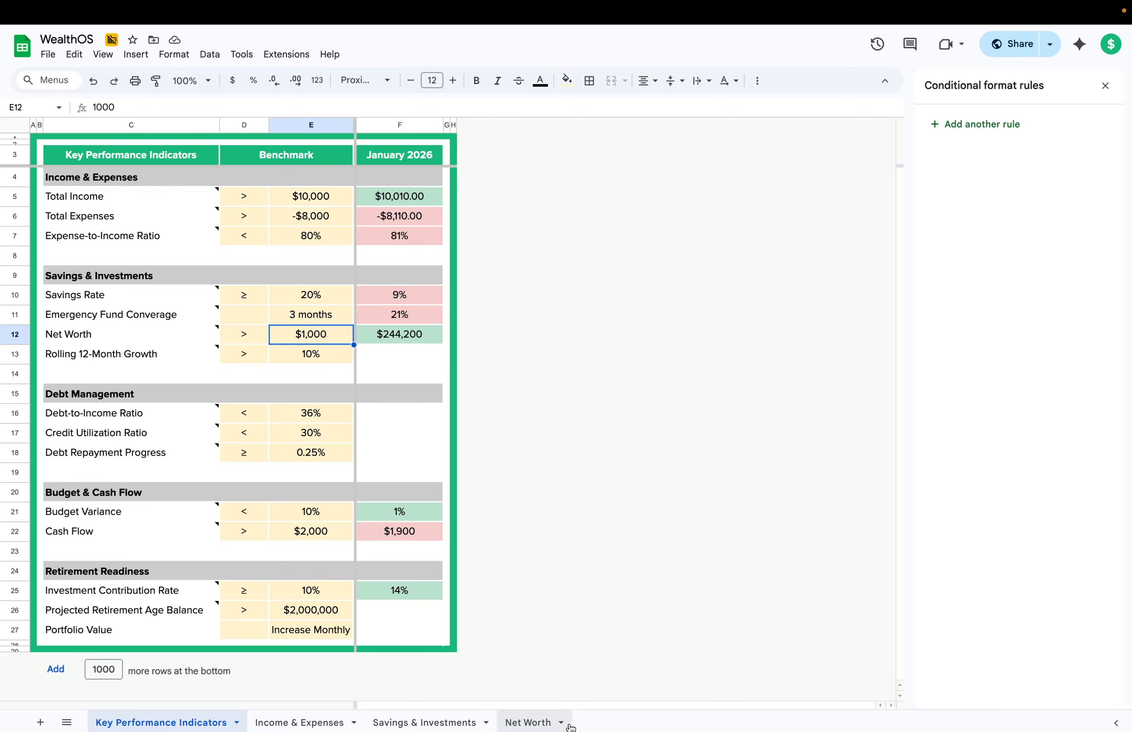
left_click(410, 341)
left_click(333, 338)
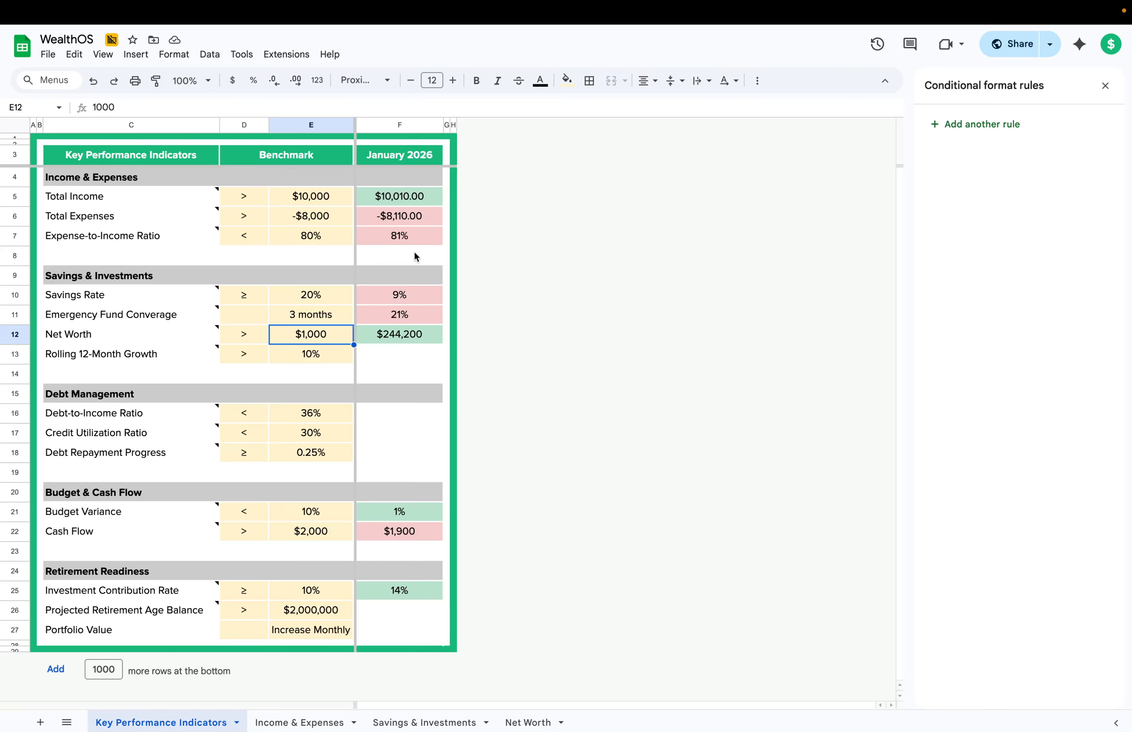
left_click_drag(402, 196, 393, 632)
left_click_drag(384, 402, 389, 634)
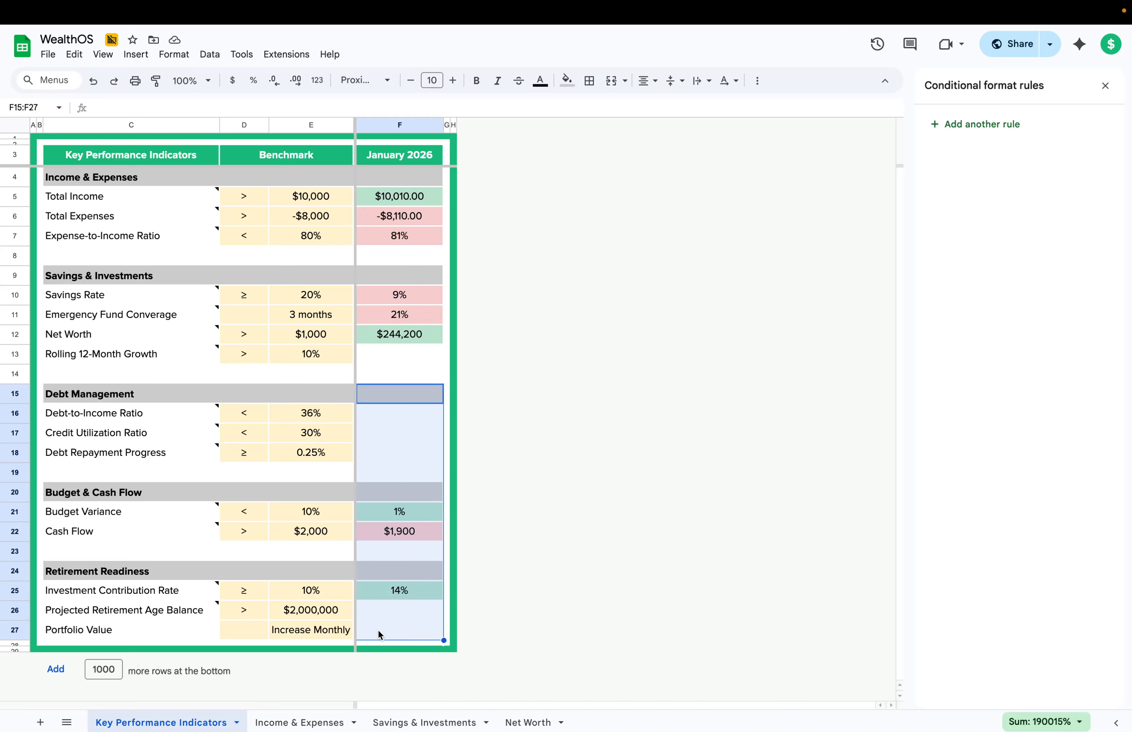
left_click(383, 593)
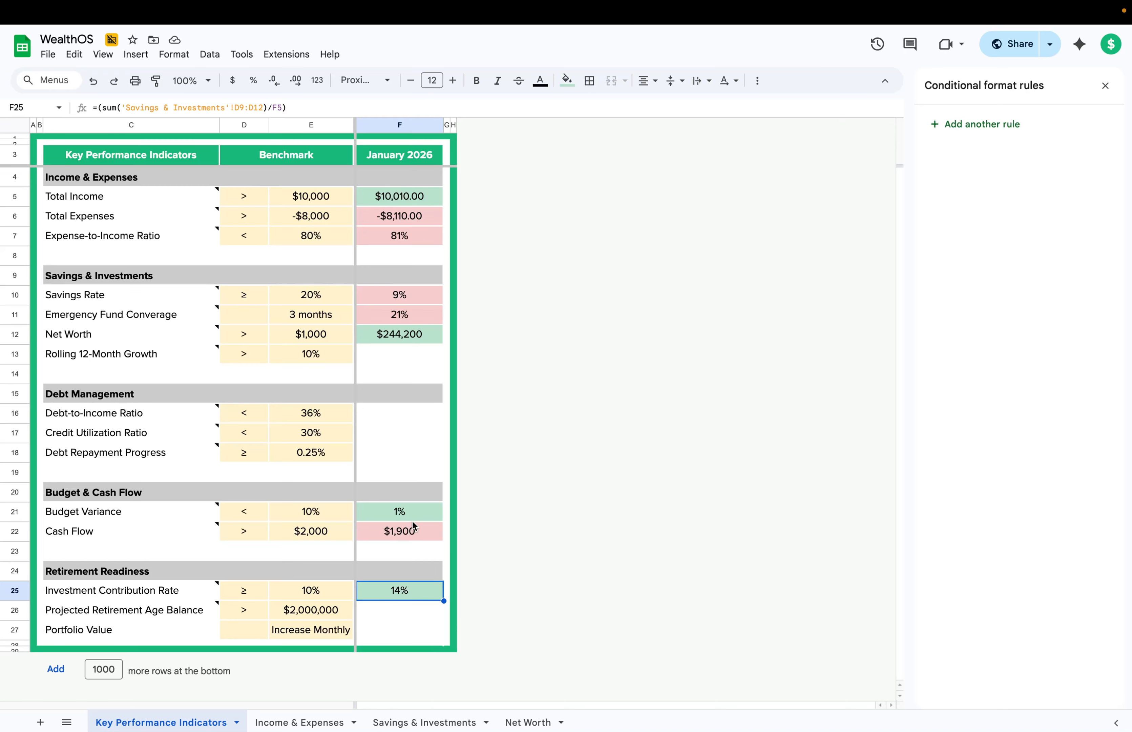
left_click_drag(400, 631, 140, 633)
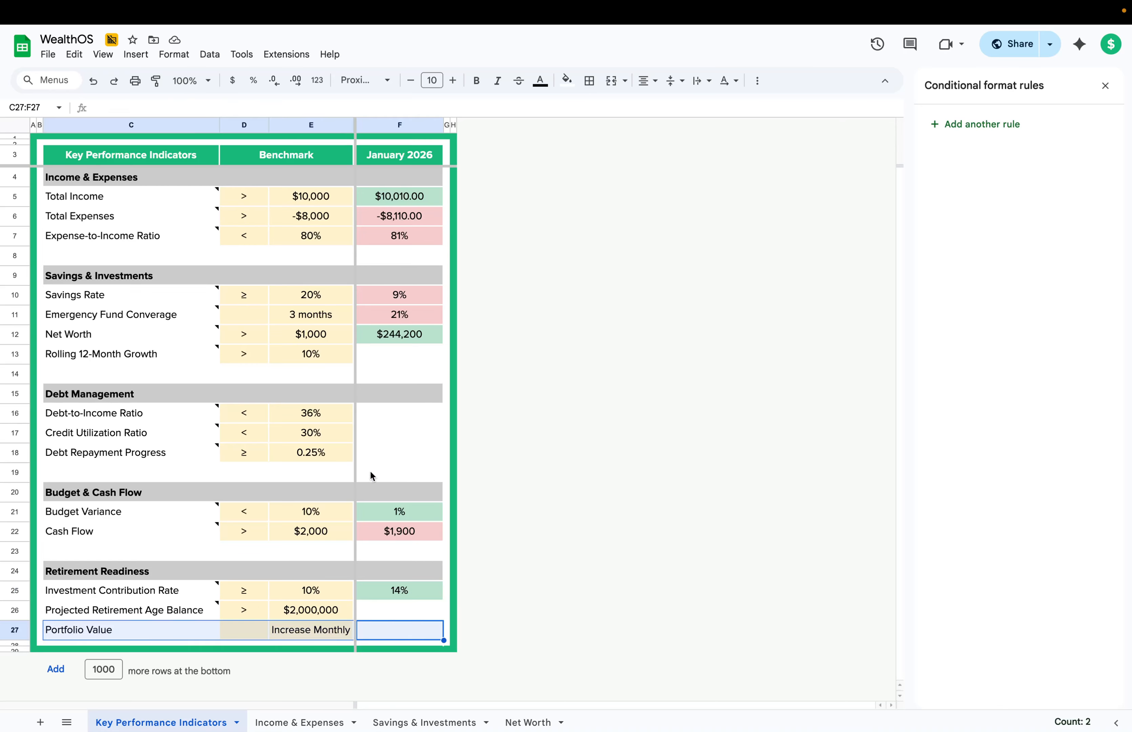
left_click_drag(375, 456, 152, 455)
left_click(402, 457)
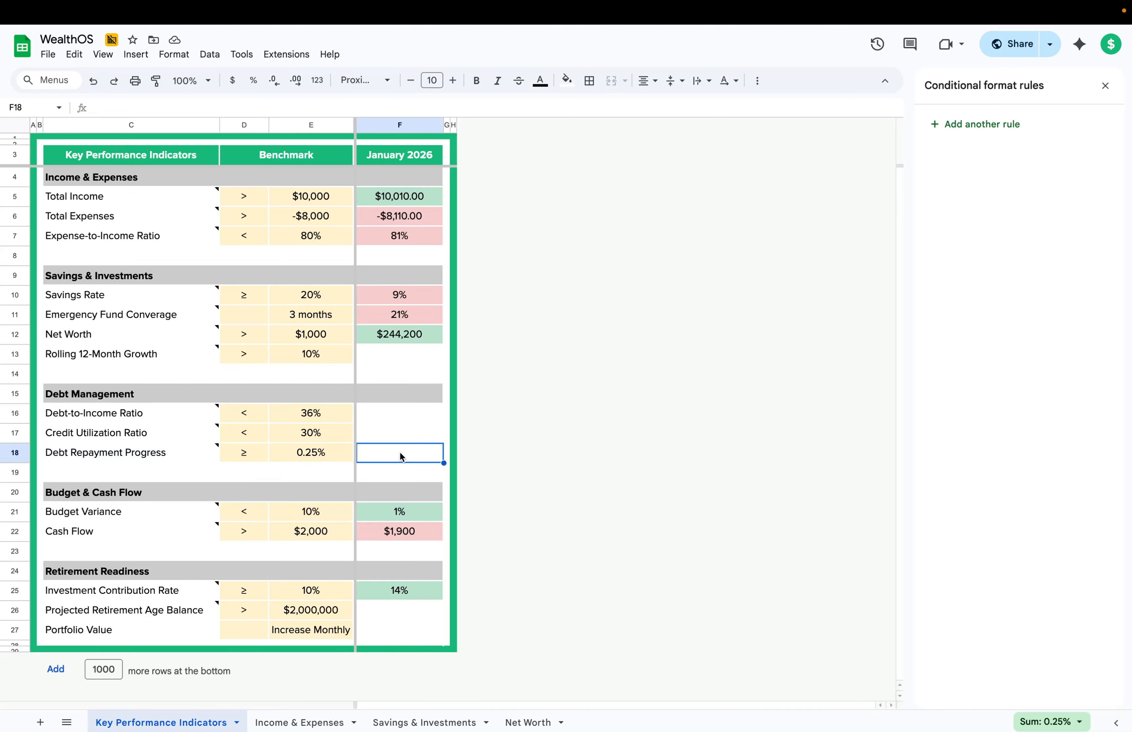
left_click(393, 333)
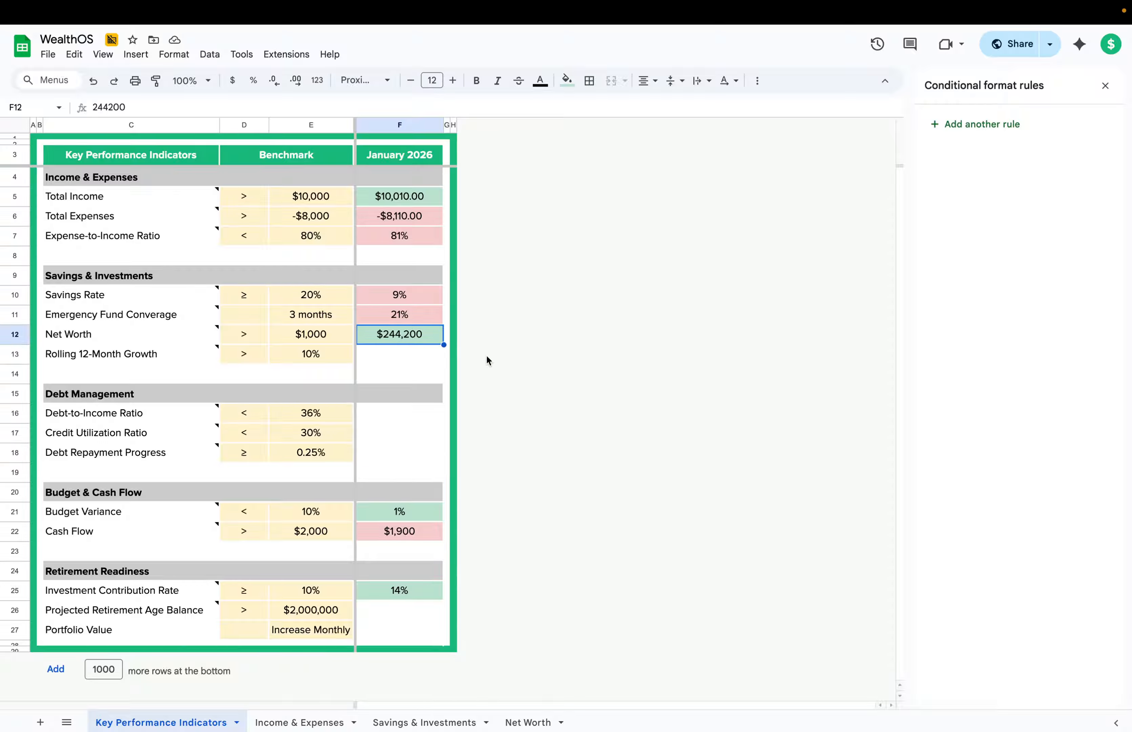
left_click_drag(425, 353, 352, 362)
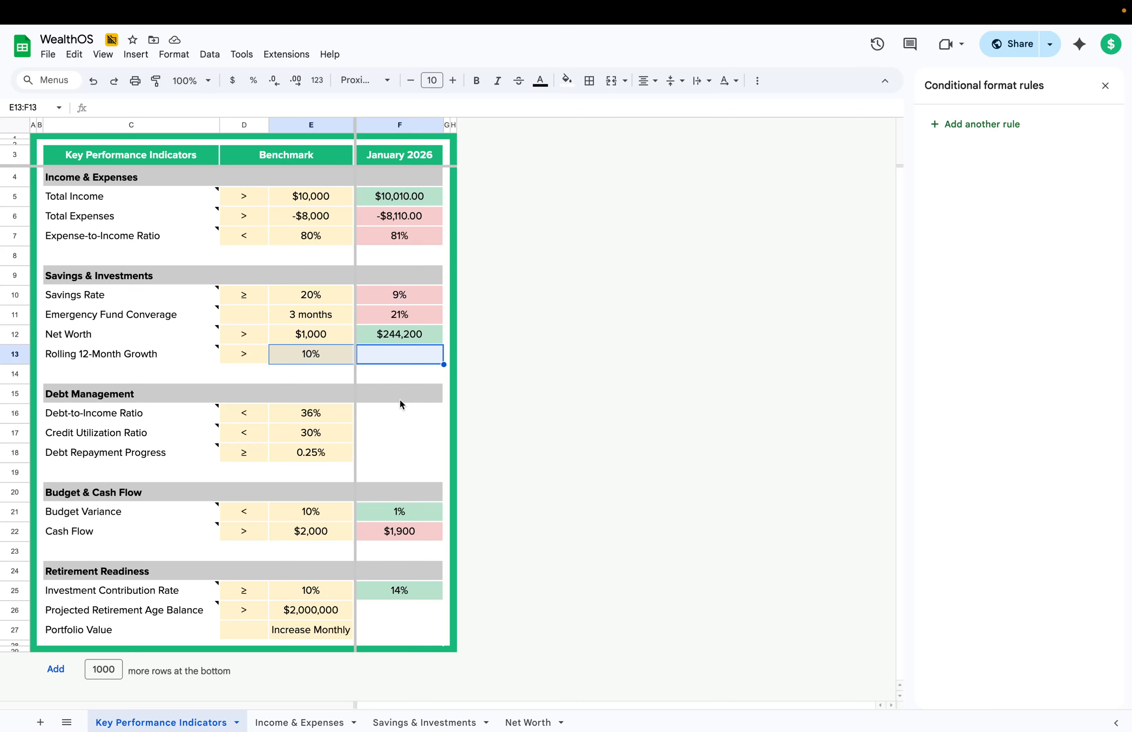